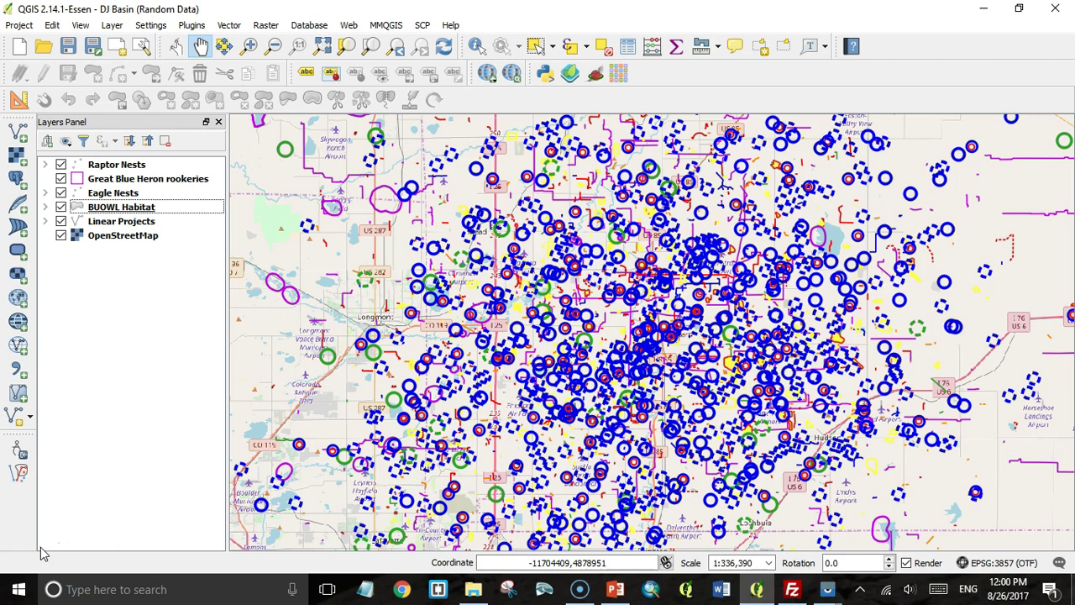
# - Expand and collapse the Raptor Nests, Eagle Nests, BUOWL Habitat and Linear Projects legends to review categories
pyautogui.click(44, 554)
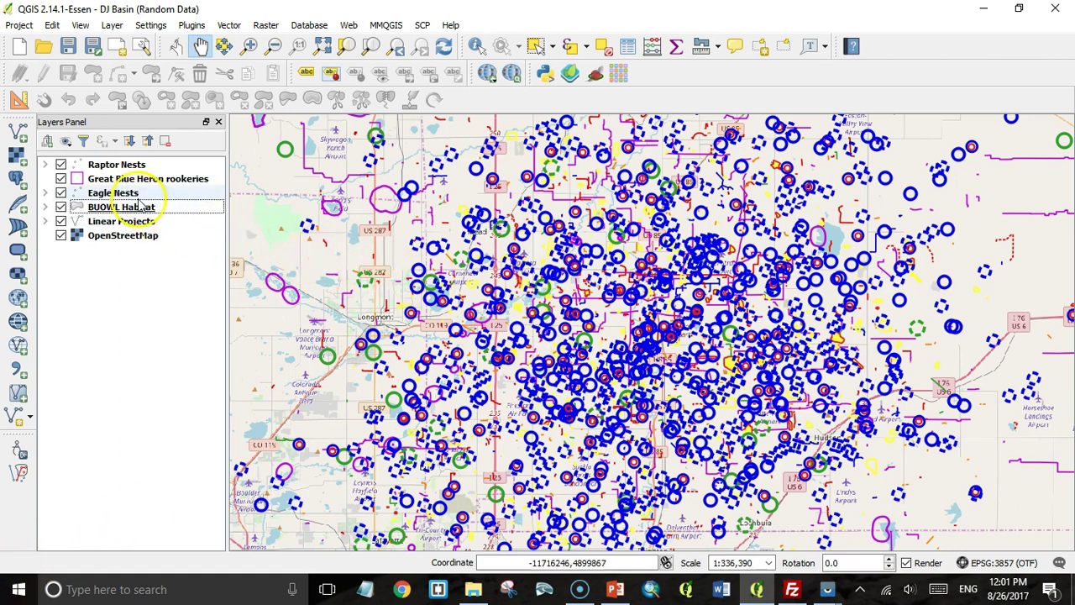
pyautogui.click(46, 165)
pyautogui.click(45, 165)
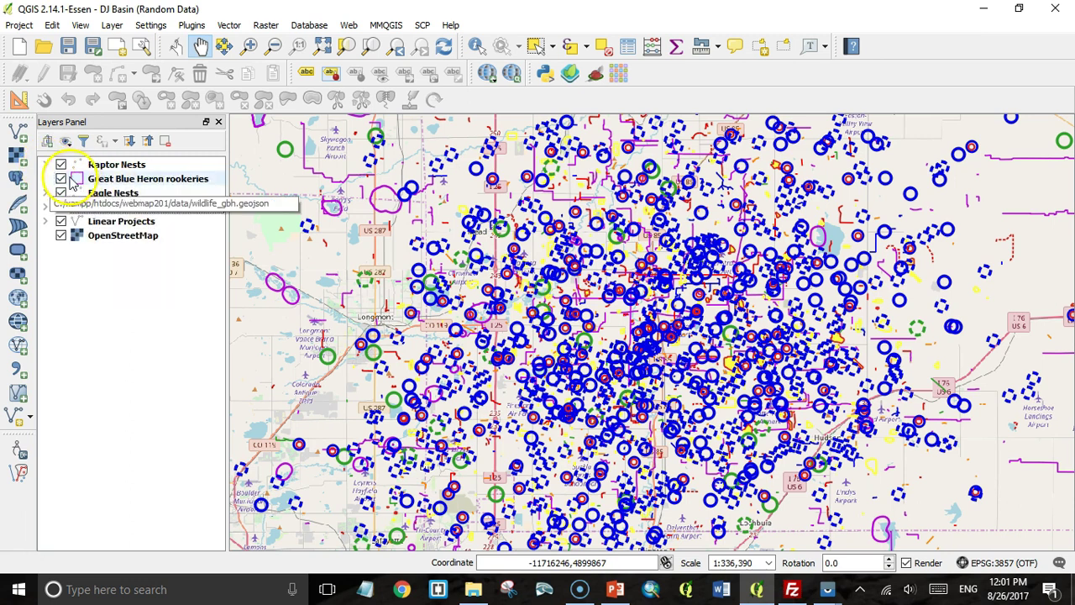
pyautogui.click(46, 194)
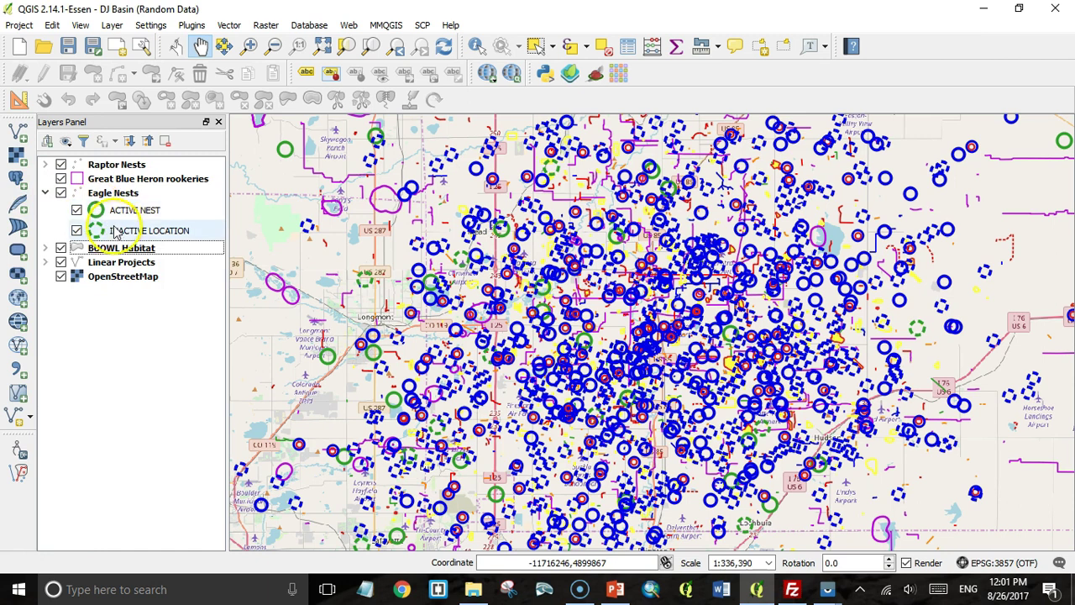
pyautogui.click(46, 193)
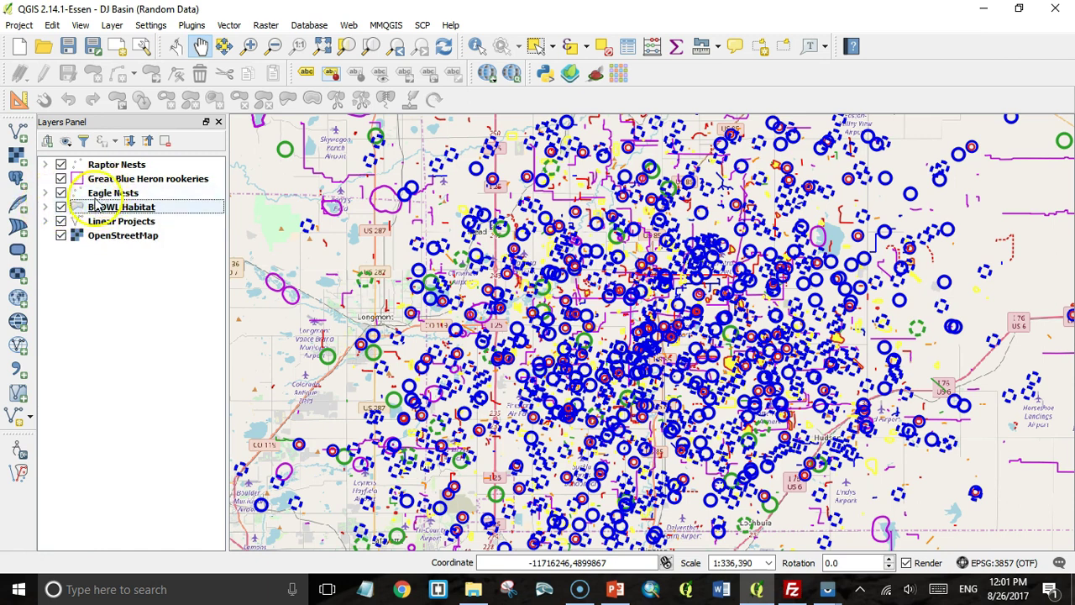
pyautogui.click(46, 207)
pyautogui.click(45, 208)
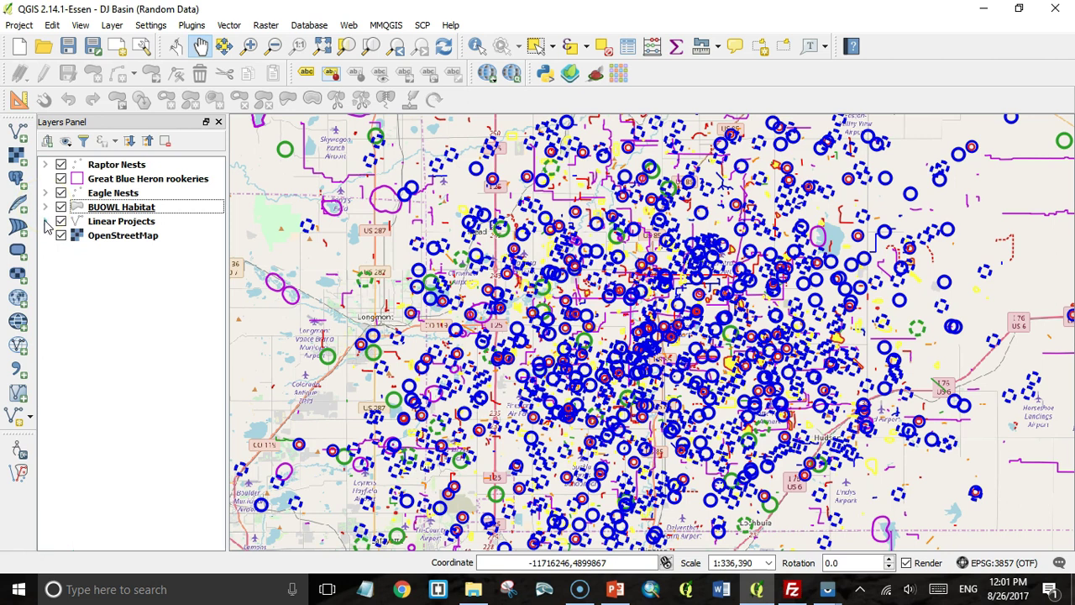
pyautogui.click(45, 222)
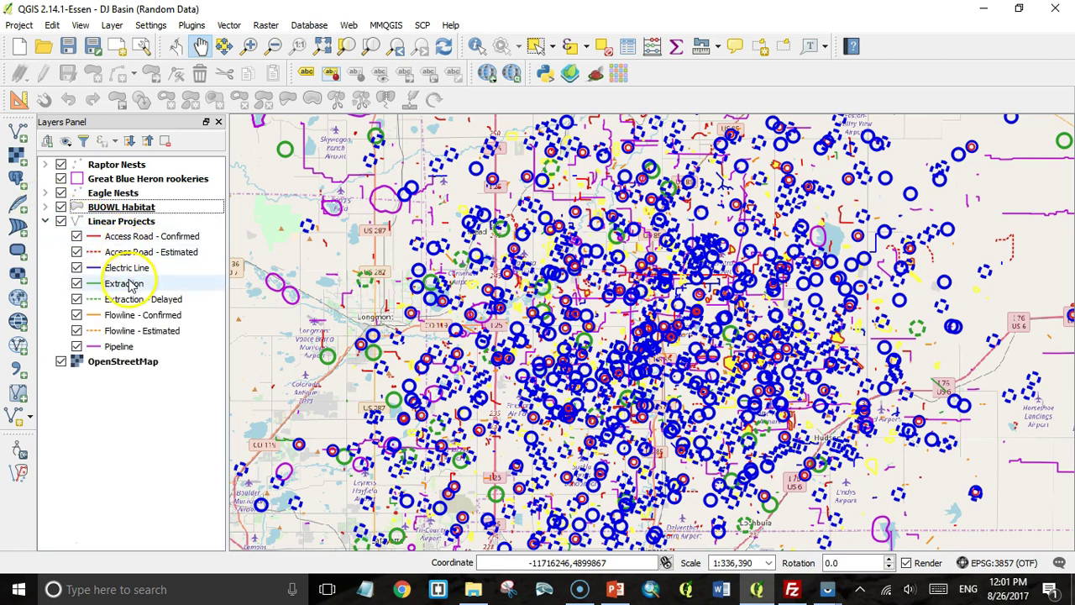
pyautogui.click(46, 221)
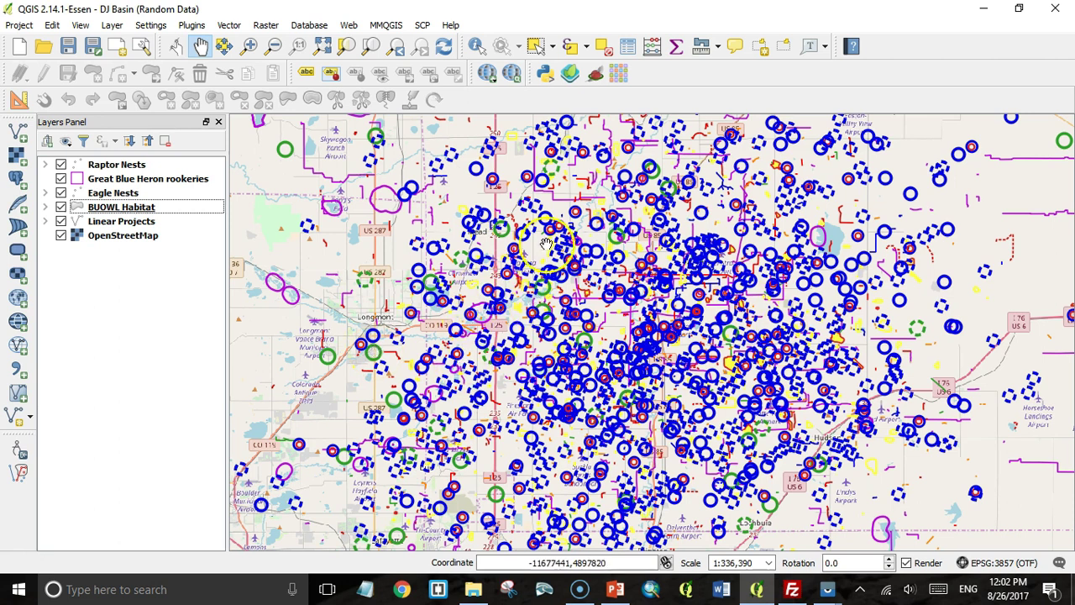
# - Check the project title 'DJ Basin (Random Data)' in Project Properties, closing without changes
pyautogui.click(20, 25)
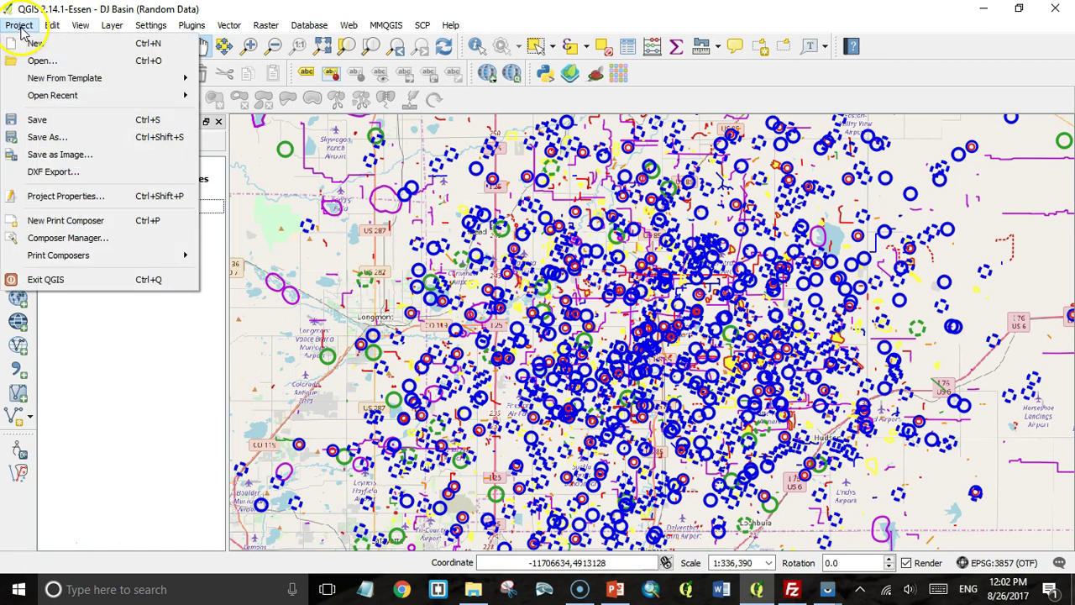
pyautogui.click(50, 194)
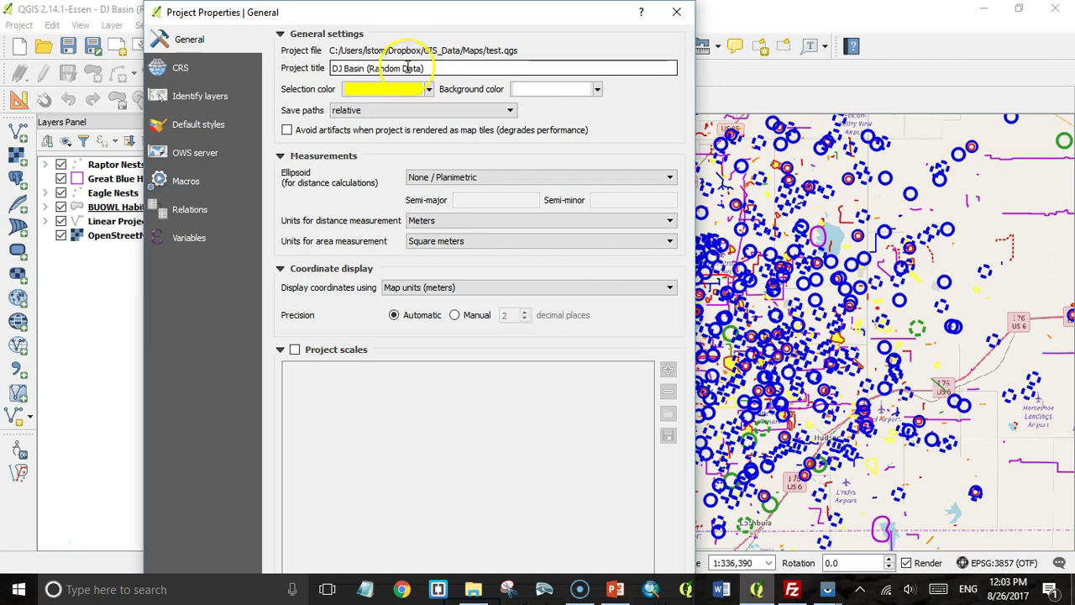
pyautogui.click(335, 70)
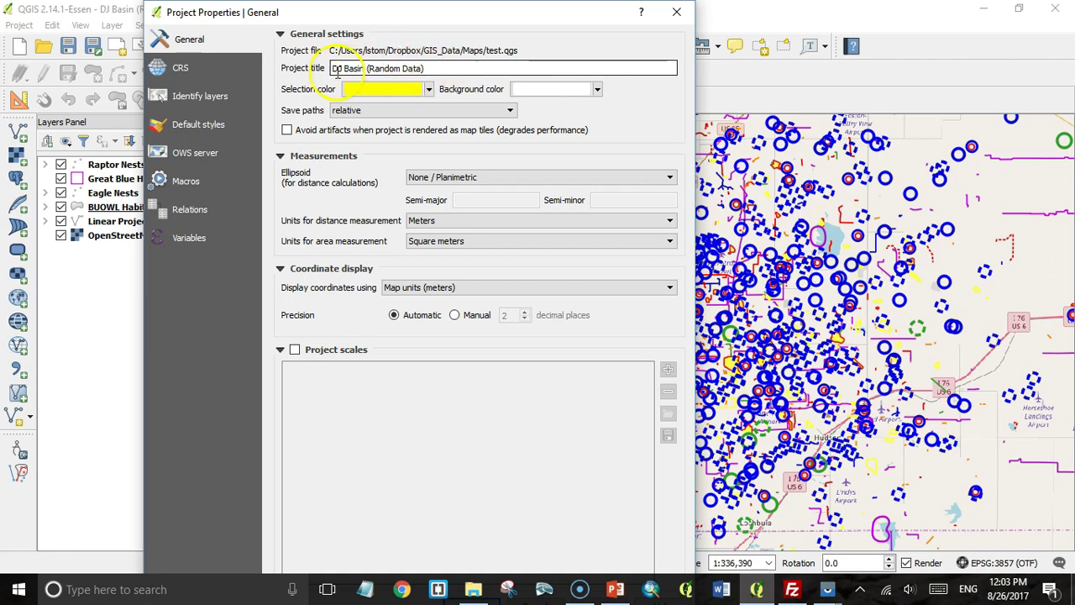
pyautogui.click(676, 11)
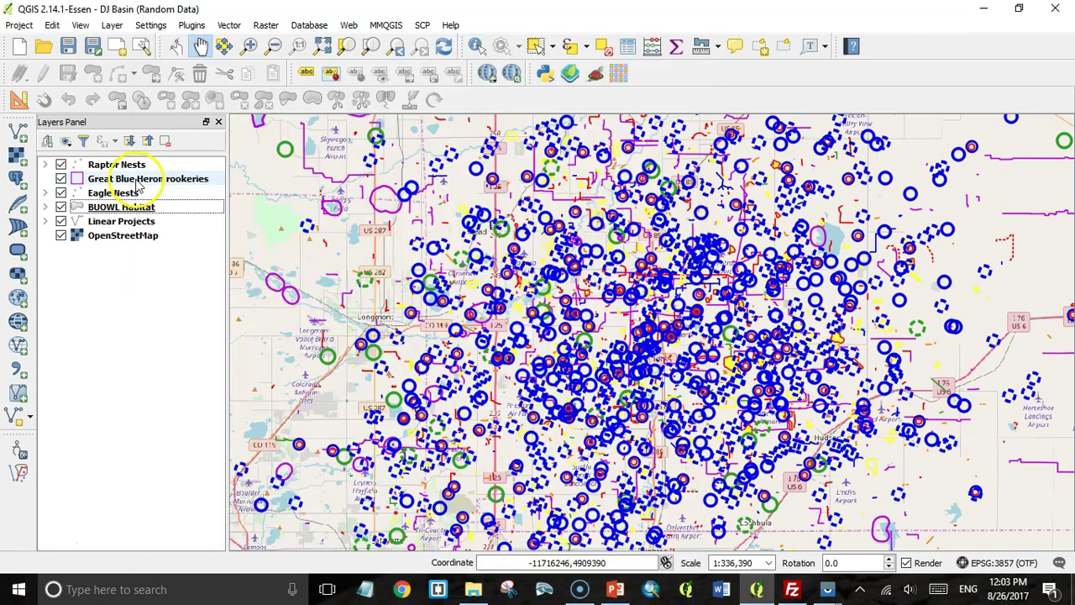
# - Review the Raptor Nests field widgets and aliases, such as Latitude and Longitude, without changing them
pyautogui.doubleClick(119, 166)
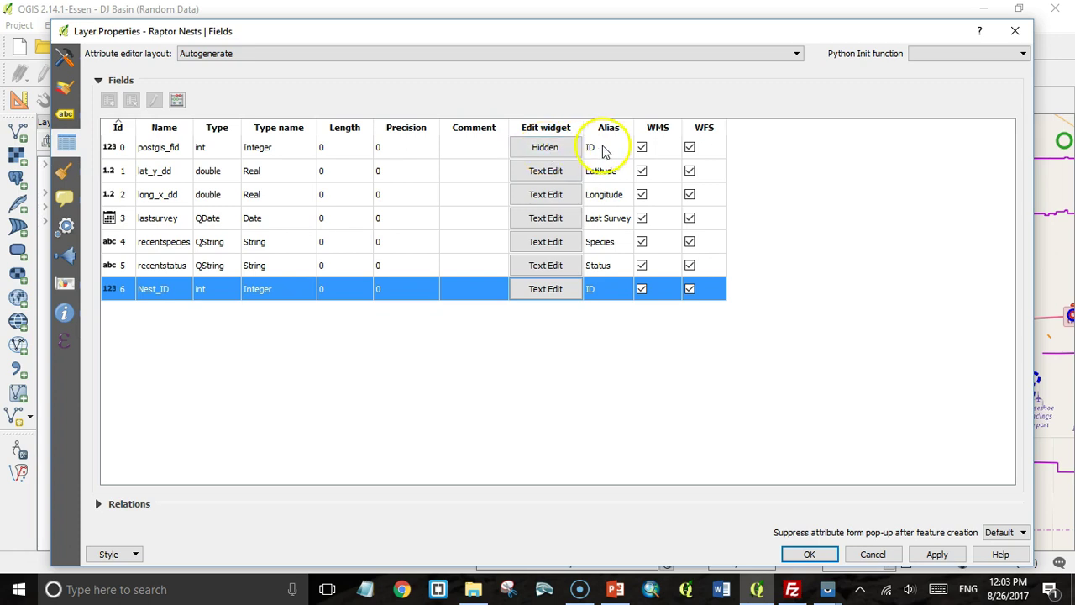
pyautogui.click(548, 171)
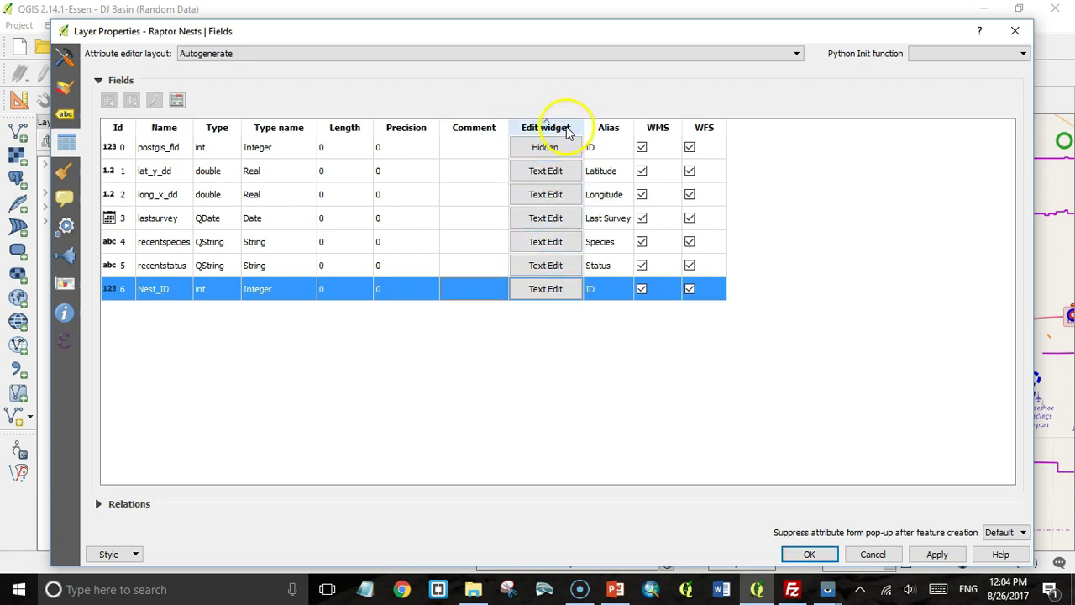
pyautogui.click(553, 171)
pyautogui.click(552, 171)
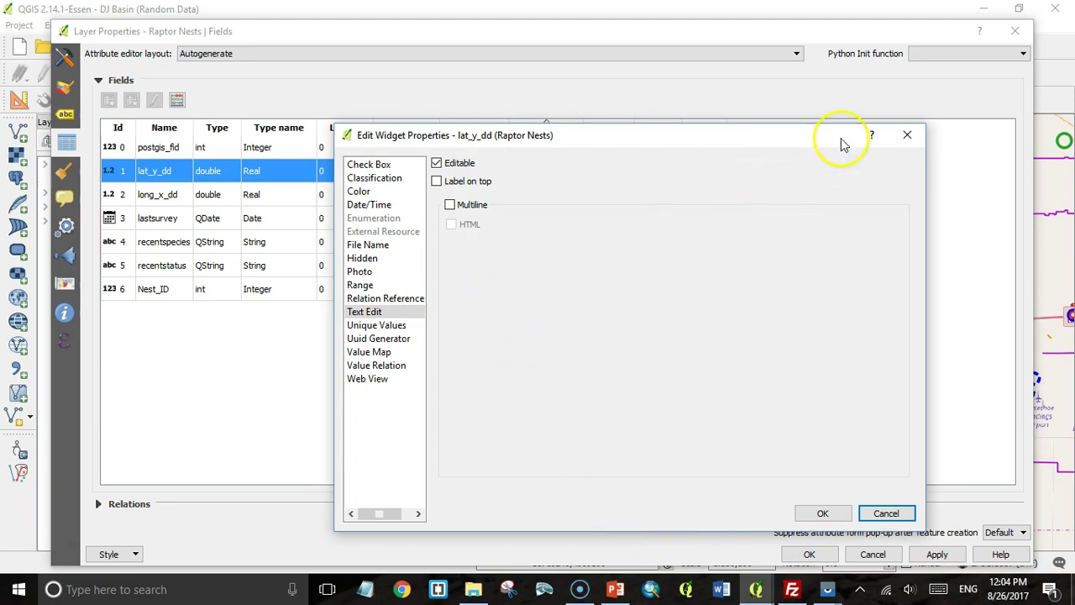
pyautogui.click(910, 136)
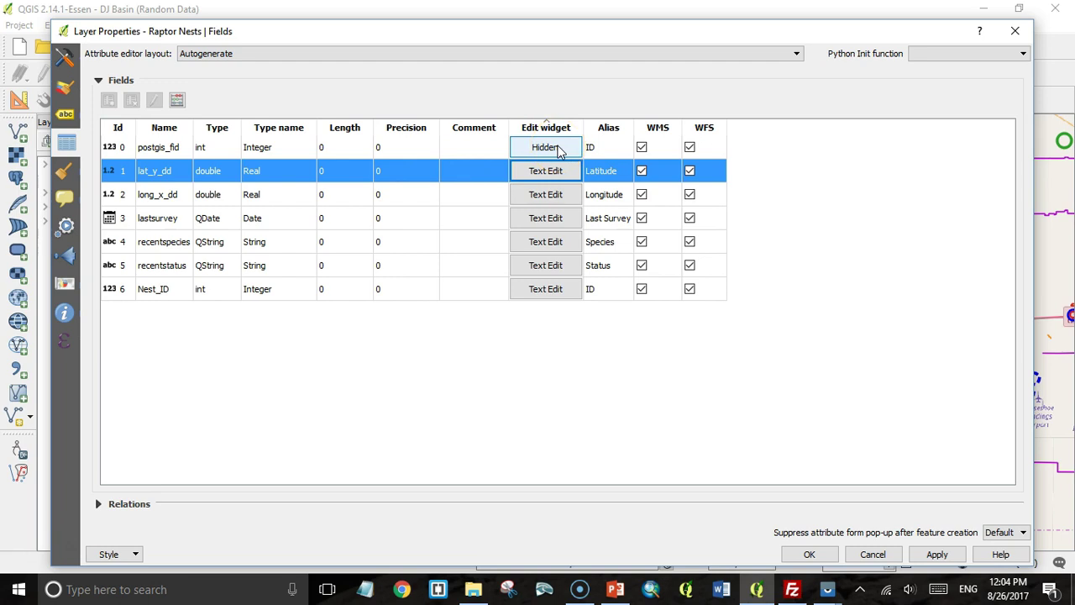
pyautogui.click(606, 192)
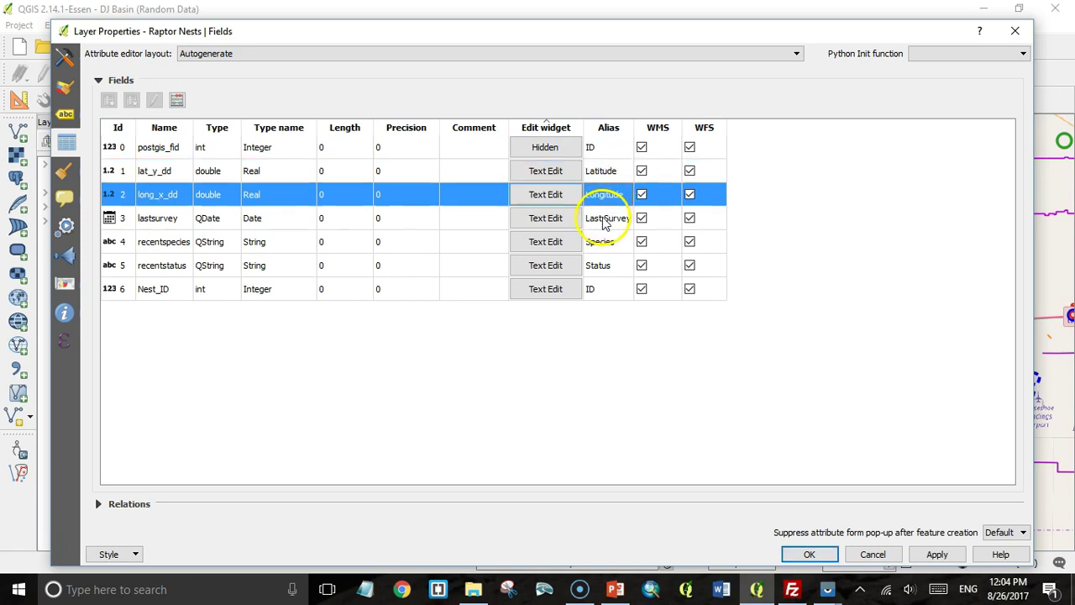
pyautogui.click(604, 220)
pyautogui.click(606, 241)
pyautogui.click(605, 265)
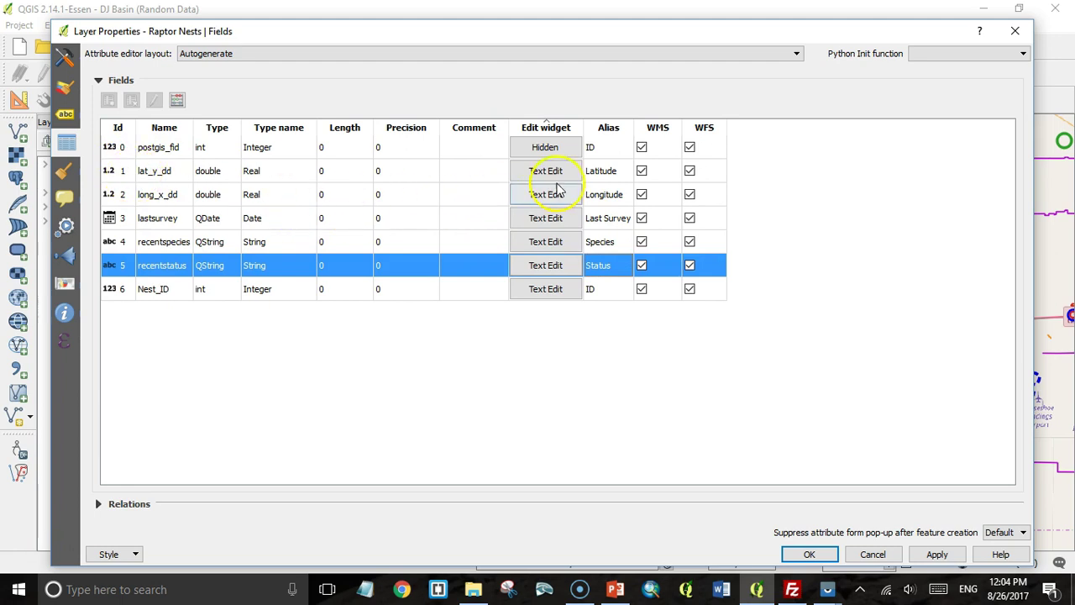
pyautogui.click(611, 175)
pyautogui.click(609, 201)
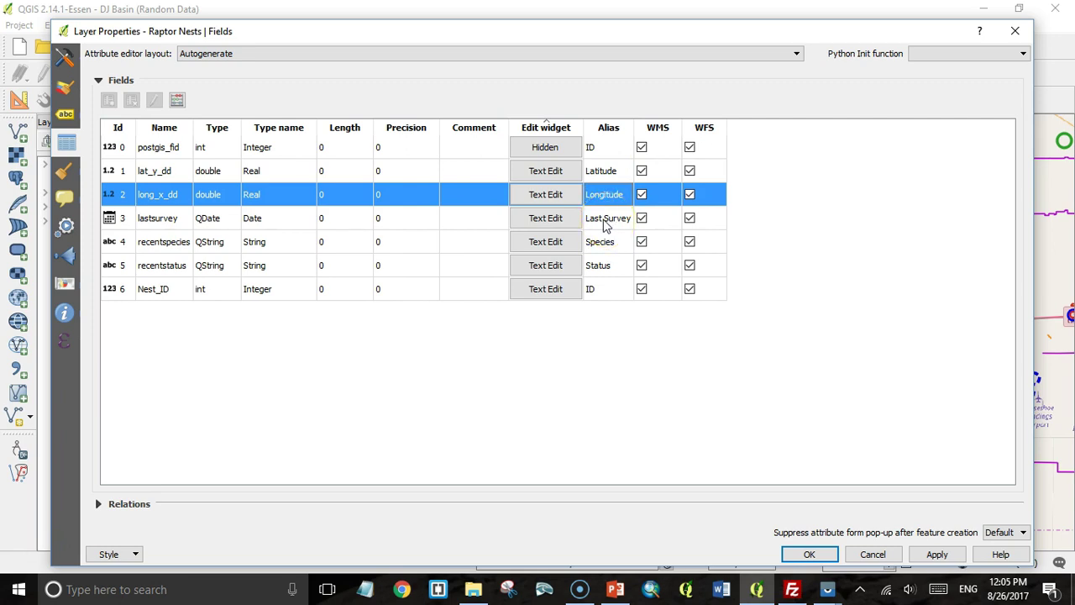
pyautogui.press('Return')
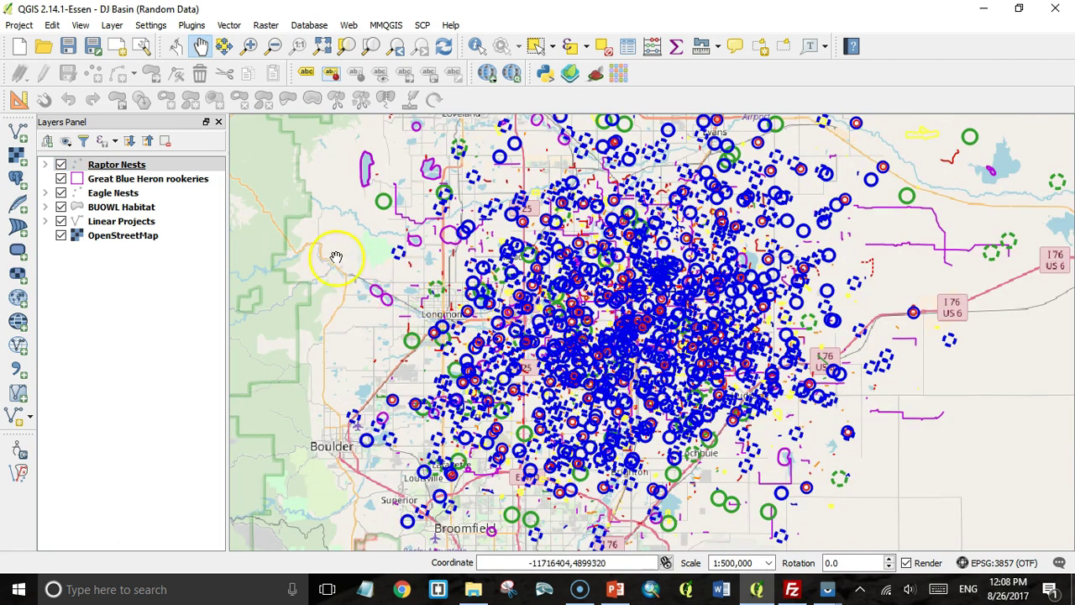
# - Turn on scale-dependent visibility for Linear Projects with minimum scale 1:100,000
pyautogui.moveTo(107, 232)
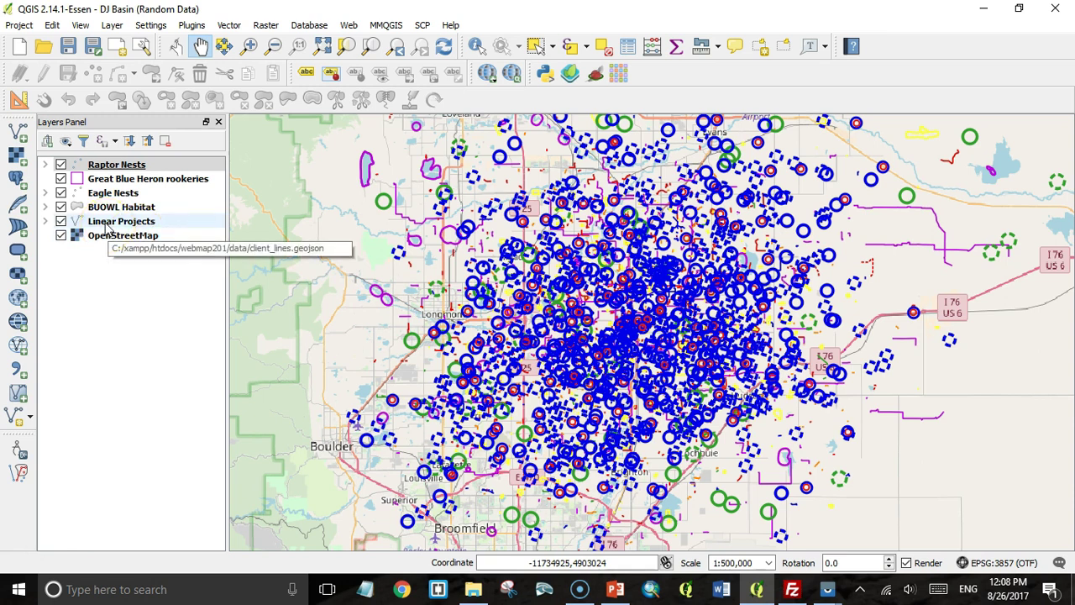
pyautogui.click(108, 222)
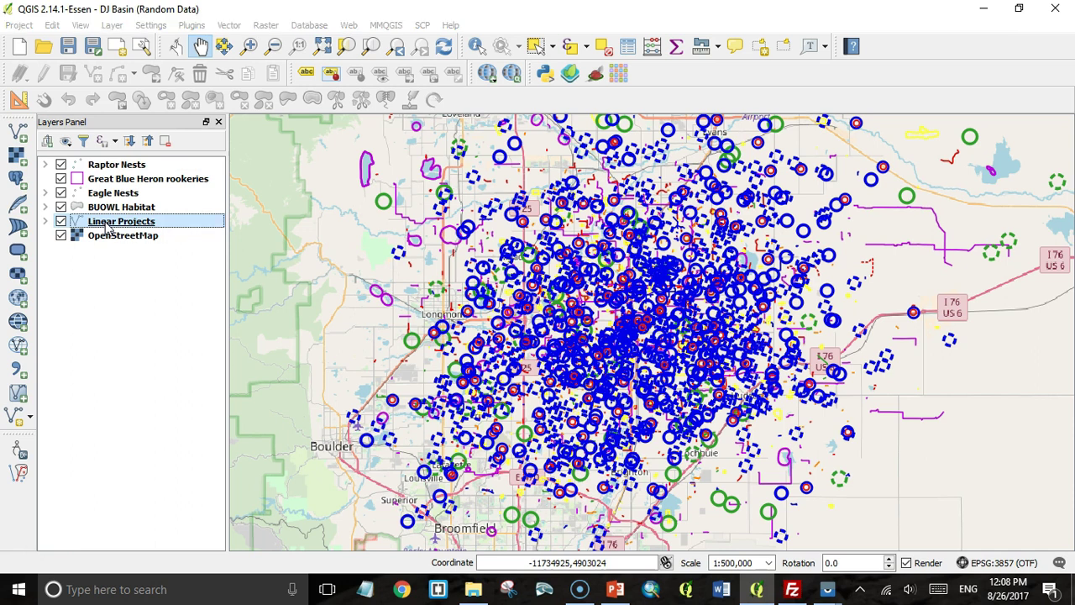
pyautogui.doubleClick(107, 222)
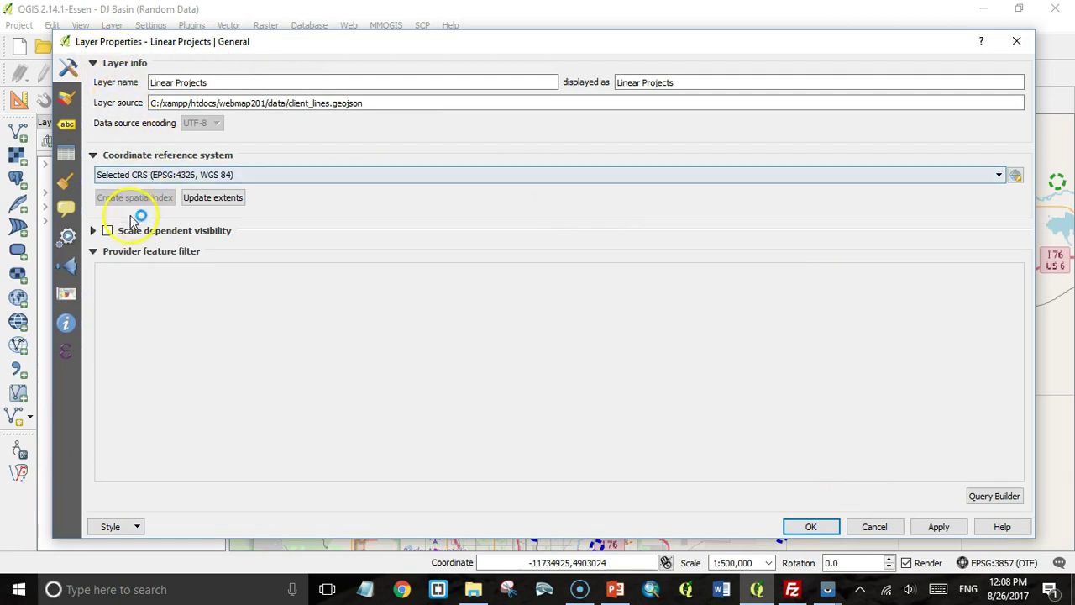
pyautogui.click(108, 230)
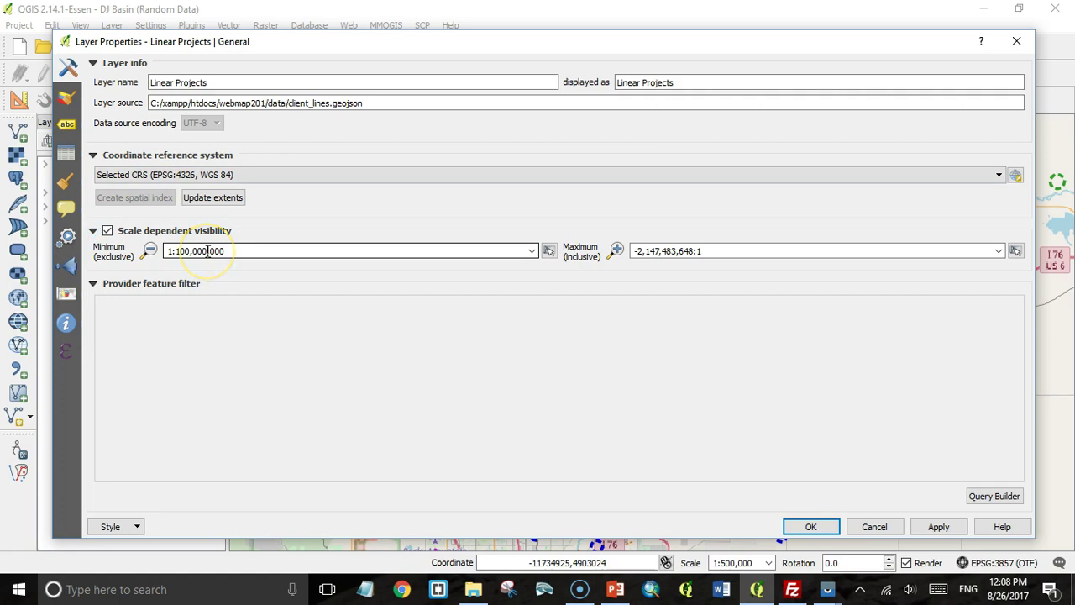
pyautogui.moveTo(207, 250); pyautogui.dragTo(255, 249)
pyautogui.press('BackSpace')
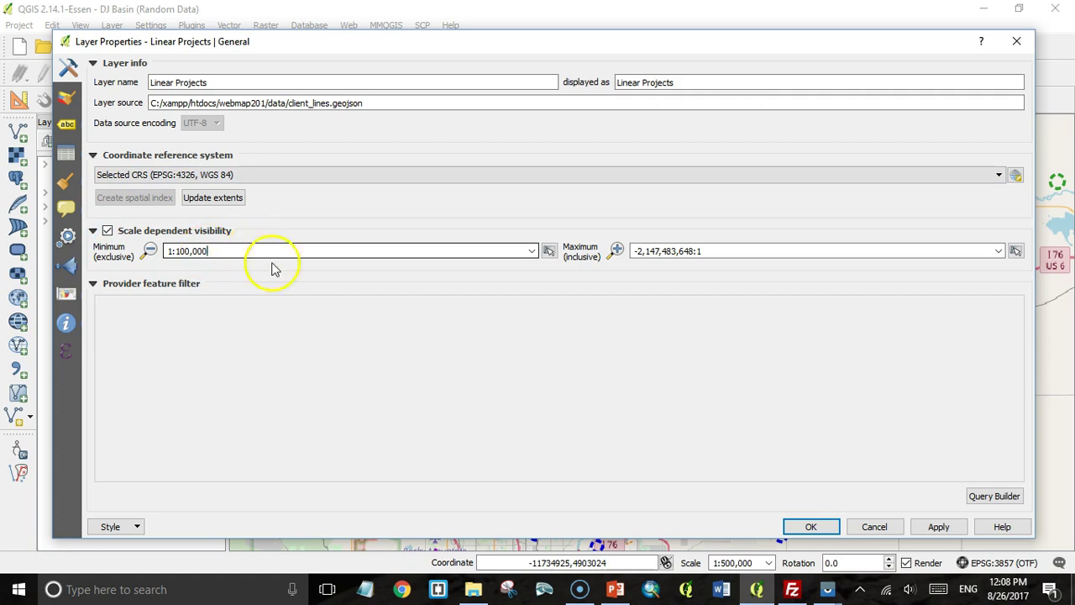
pyautogui.click(811, 527)
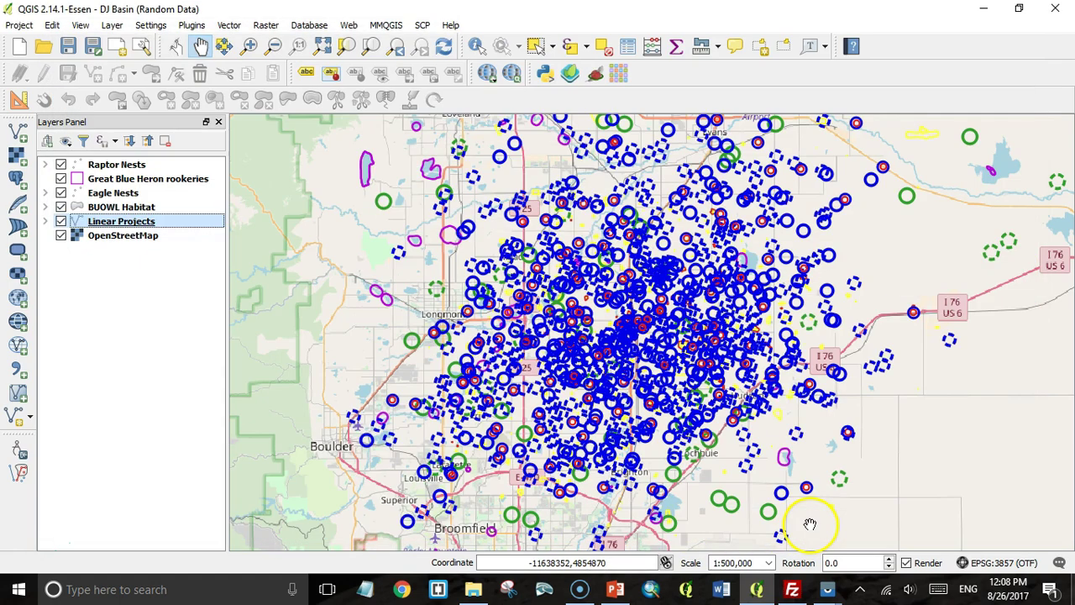
# - Hide Raptor Nests, zoom to 1:100,000, confirm the Linear Projects scale limit, then zoom back out
pyautogui.click(61, 165)
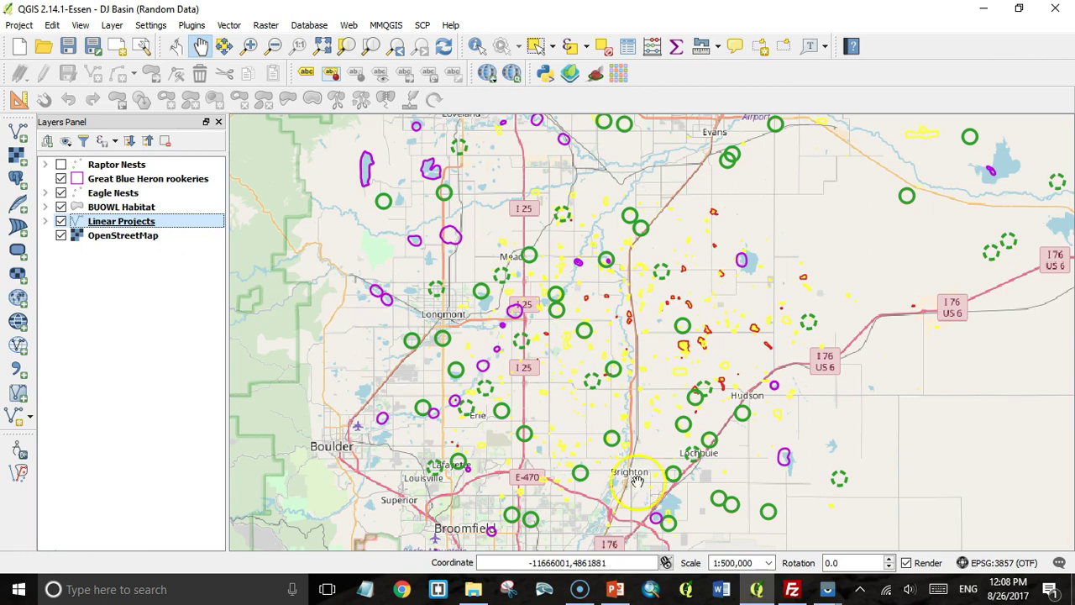
pyautogui.click(768, 563)
pyautogui.click(748, 487)
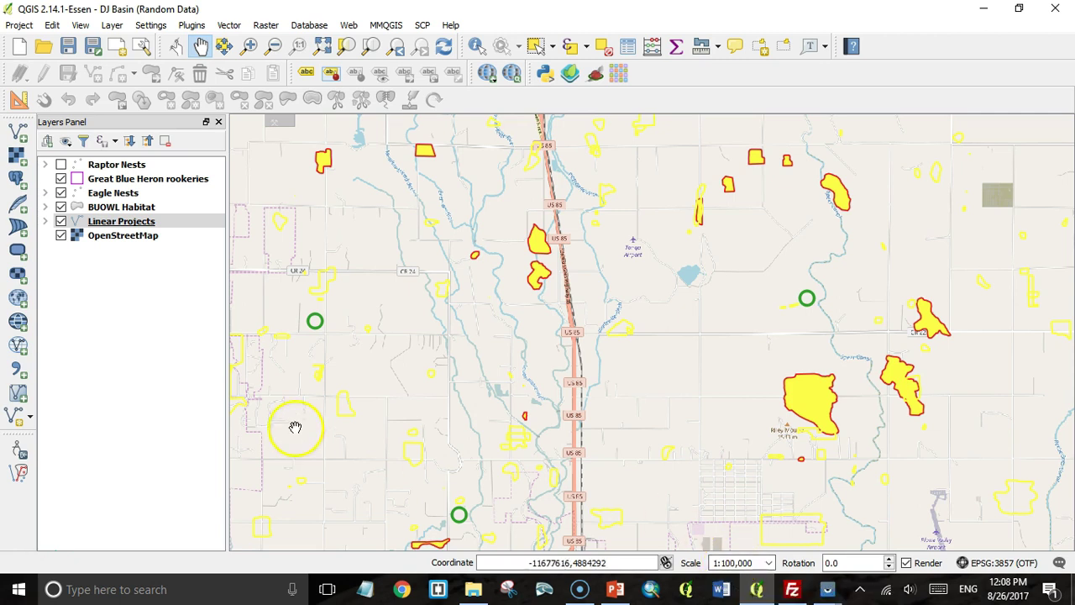
pyautogui.click(133, 222)
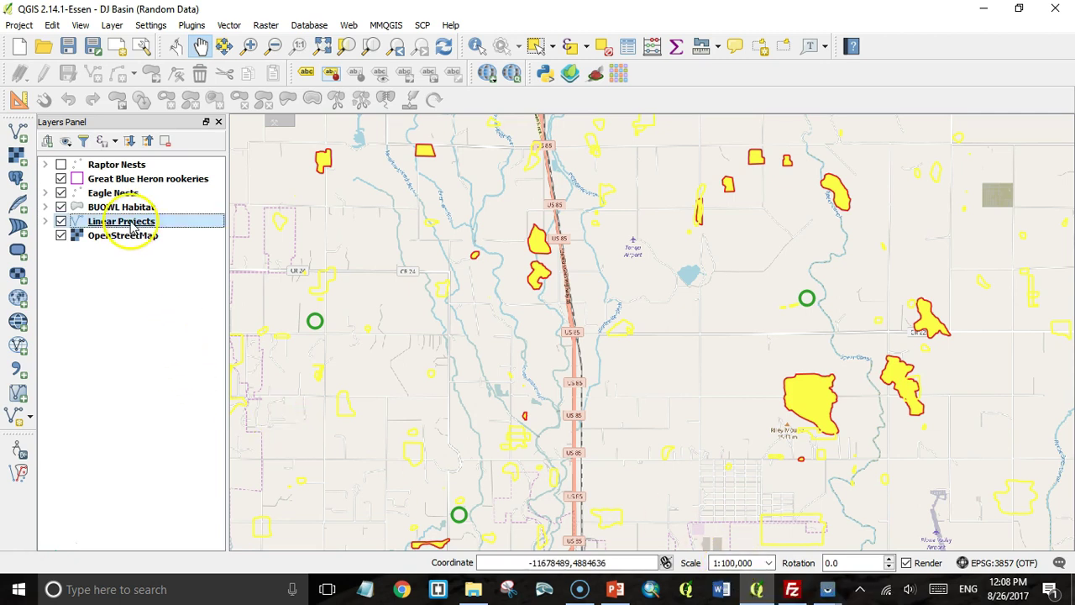
pyautogui.doubleClick(133, 222)
pyautogui.click(202, 252)
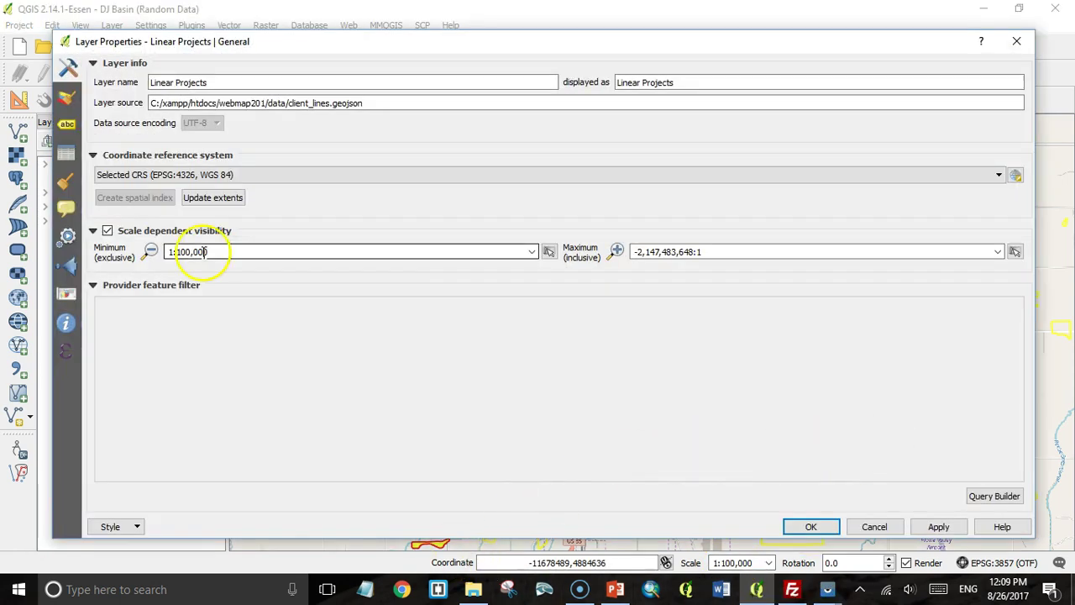
pyautogui.press('Return')
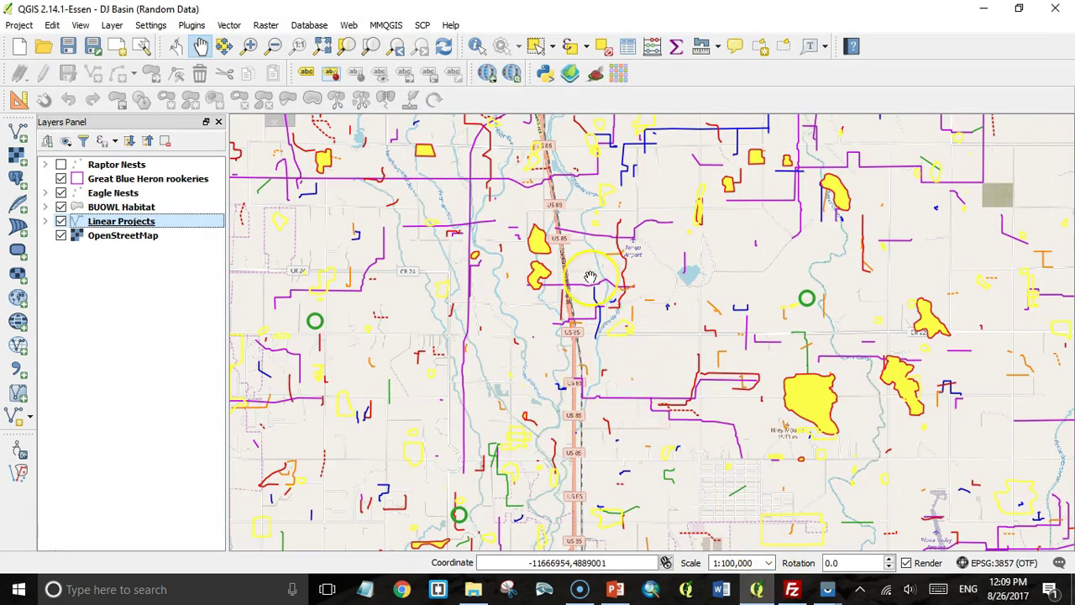
pyautogui.click(421, 50)
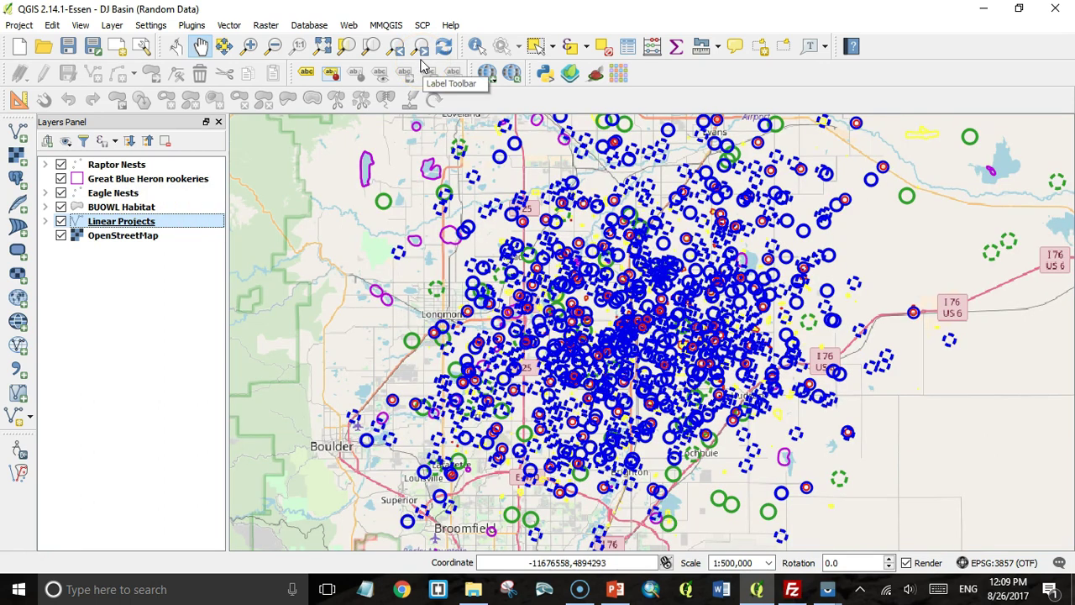
# - Install the qgis2web plugin from the plugin manager
pyautogui.click(199, 32)
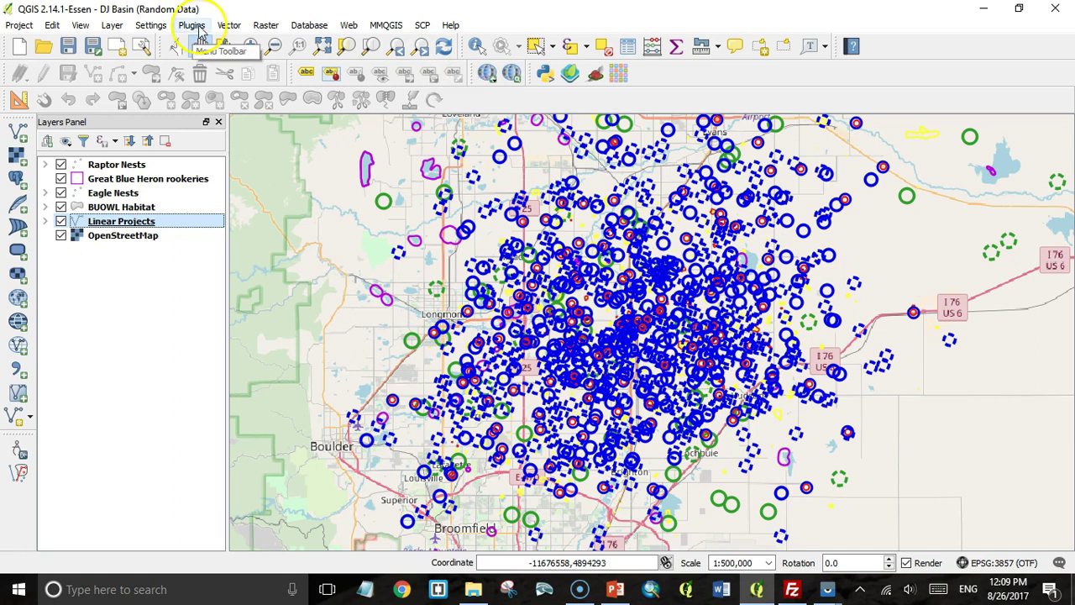
pyautogui.click(193, 26)
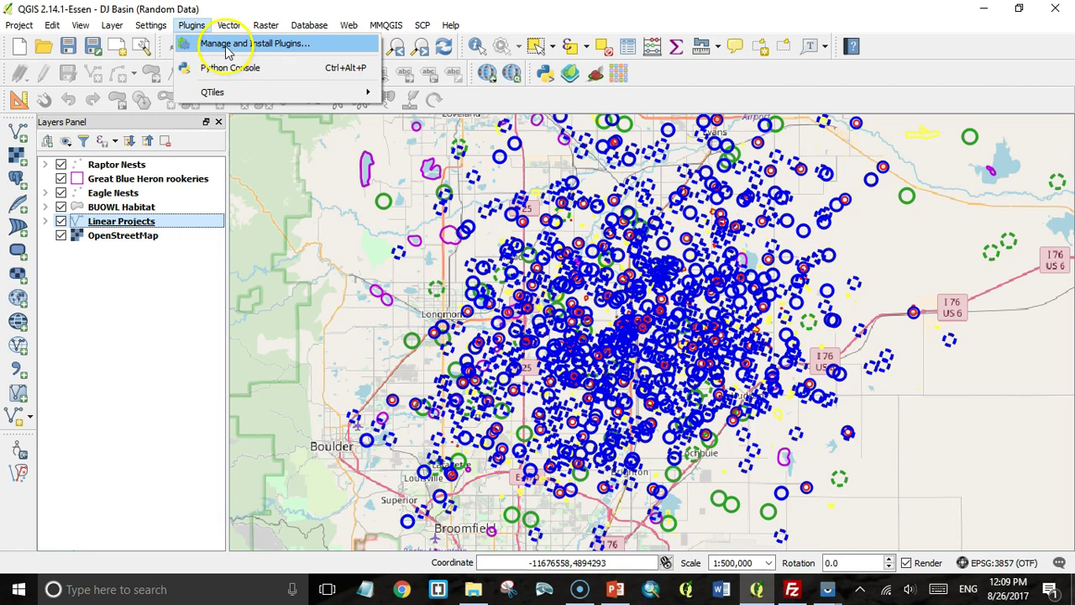
pyautogui.click(225, 49)
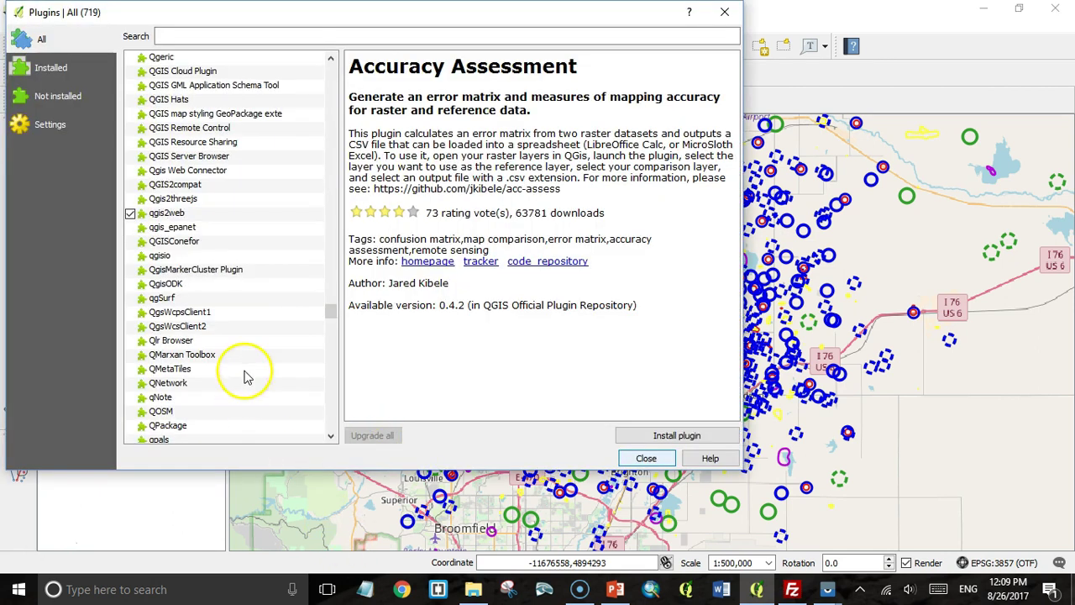
pyautogui.scroll(1, 247, 372)
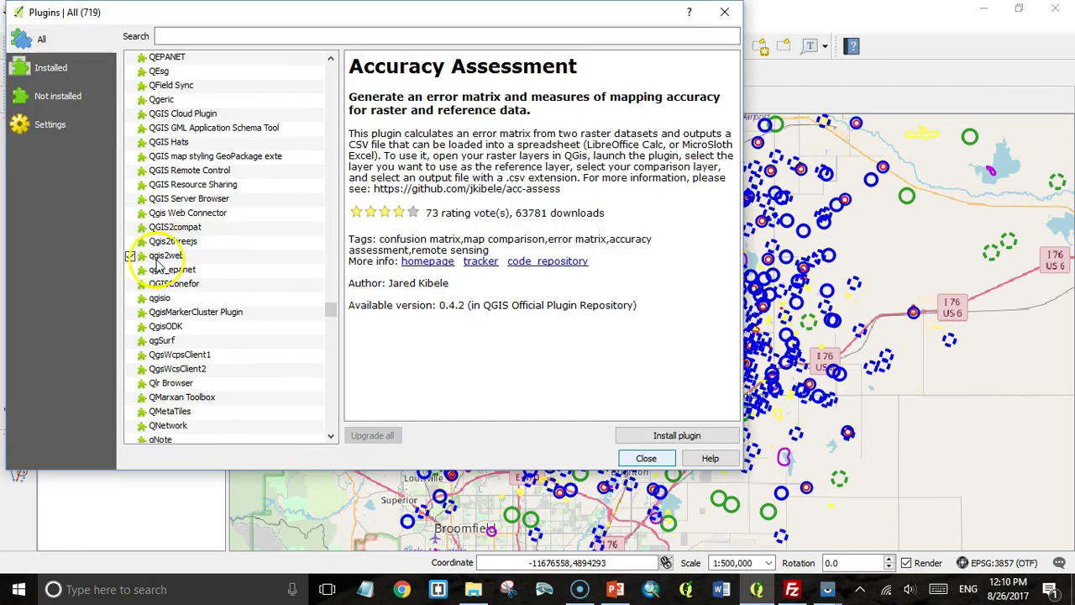
pyautogui.click(660, 436)
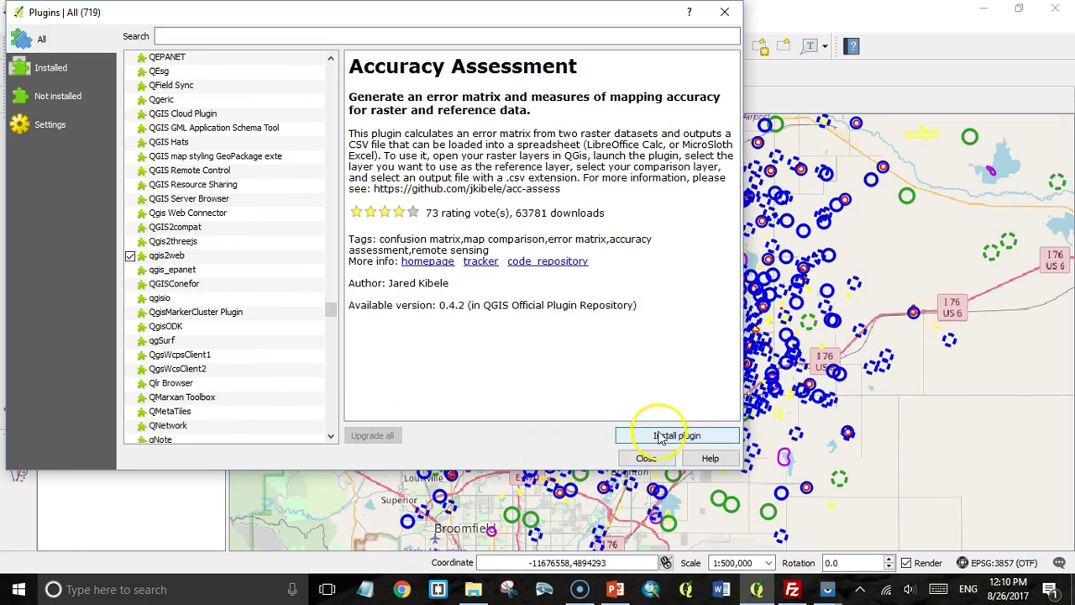
pyautogui.click(646, 457)
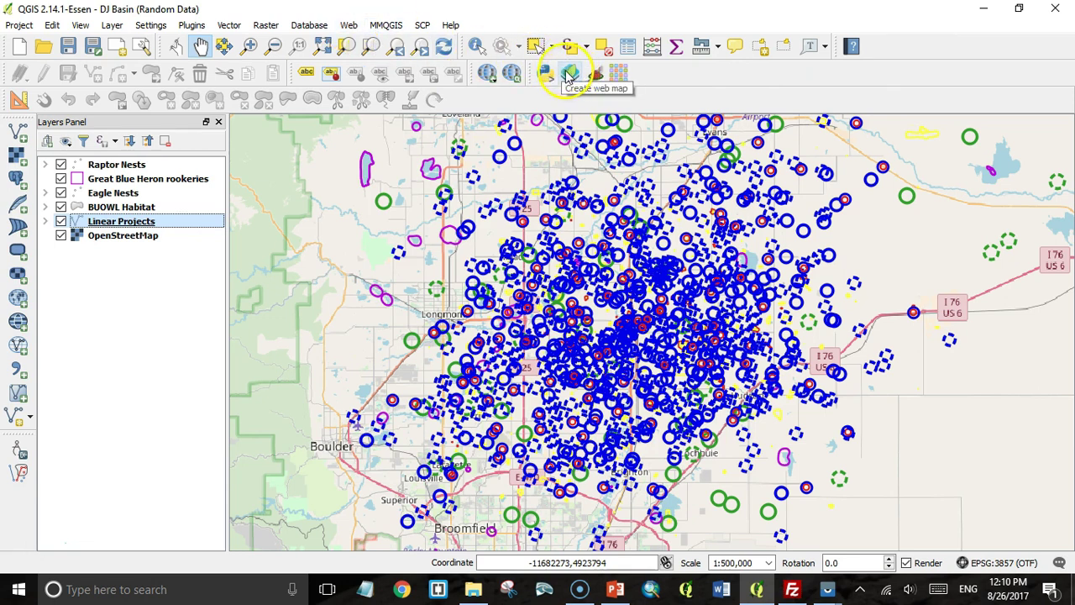
# - Launch Web > qgis2web > Create web map
pyautogui.click(349, 26)
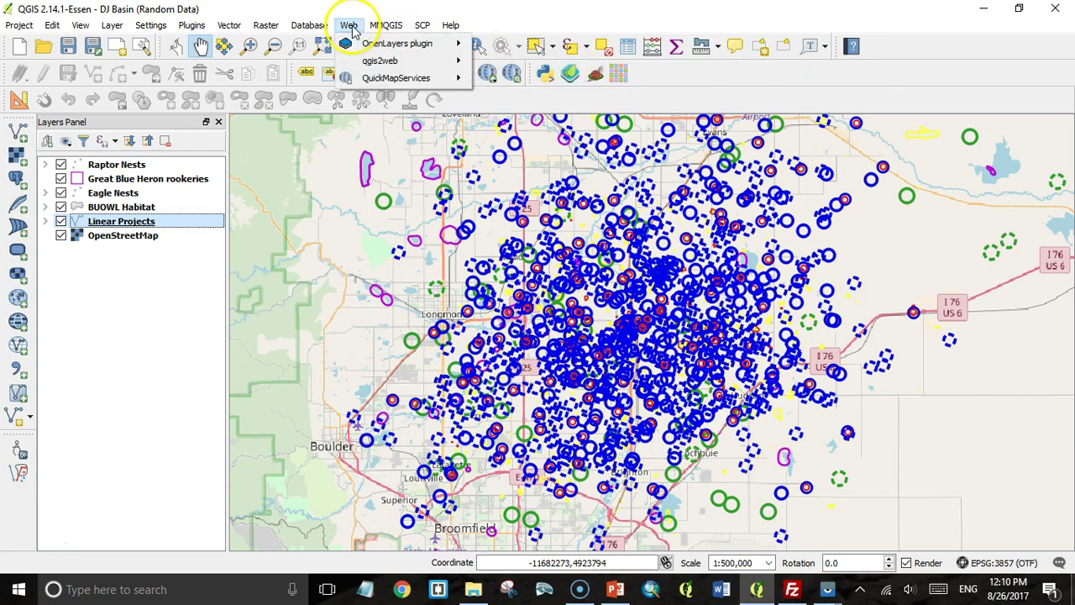
pyautogui.moveTo(378, 61)
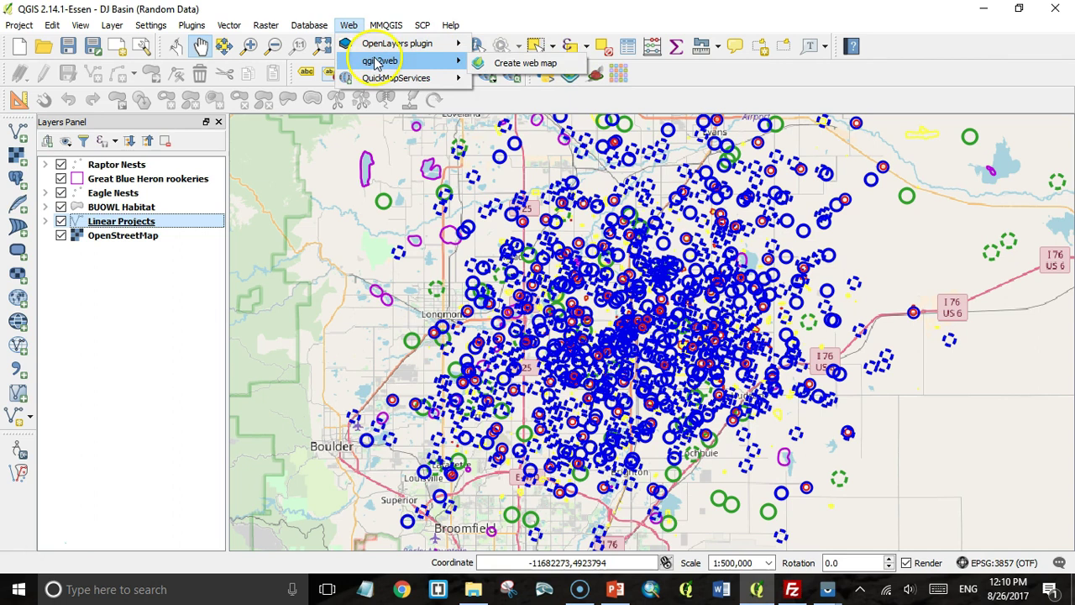
pyautogui.click(508, 65)
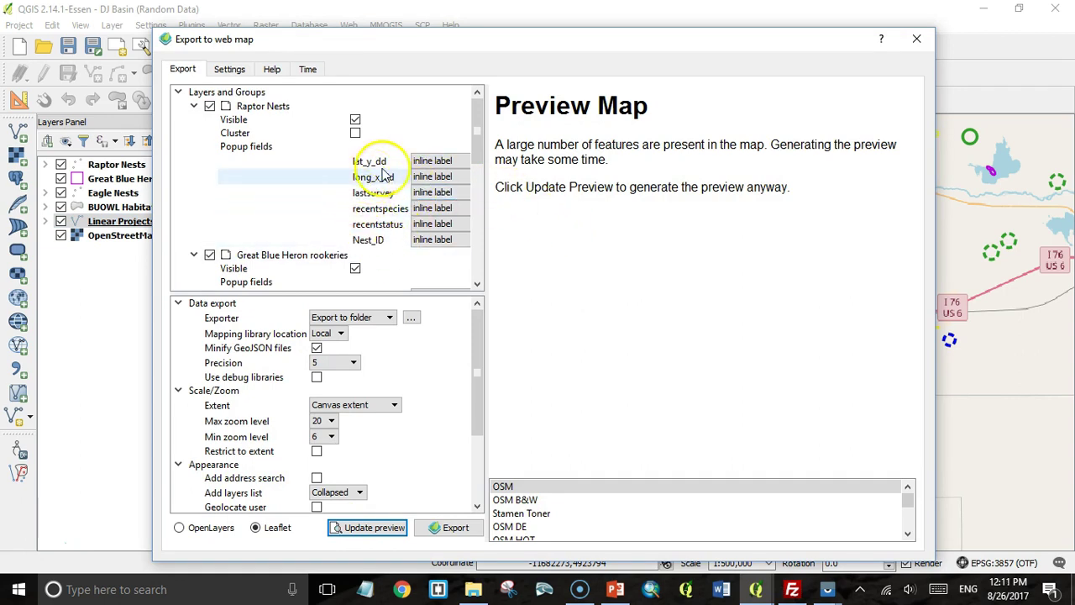
# - Tick Cluster for Raptor Nests and scroll through the export's layer list
pyautogui.click(355, 134)
pyautogui.click(266, 110)
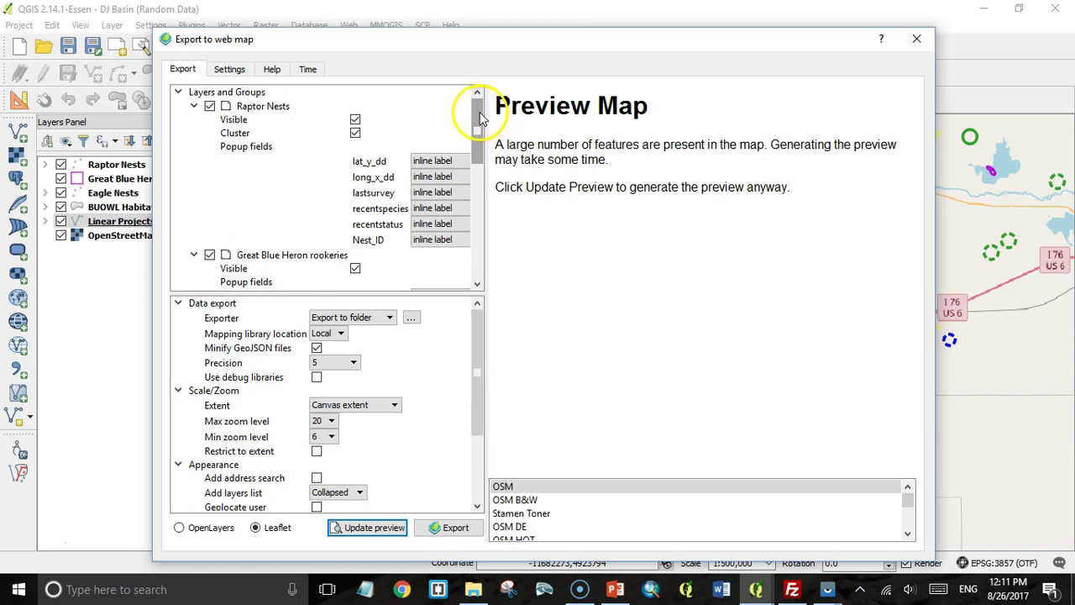
pyautogui.moveTo(480, 118); pyautogui.dragTo(479, 225)
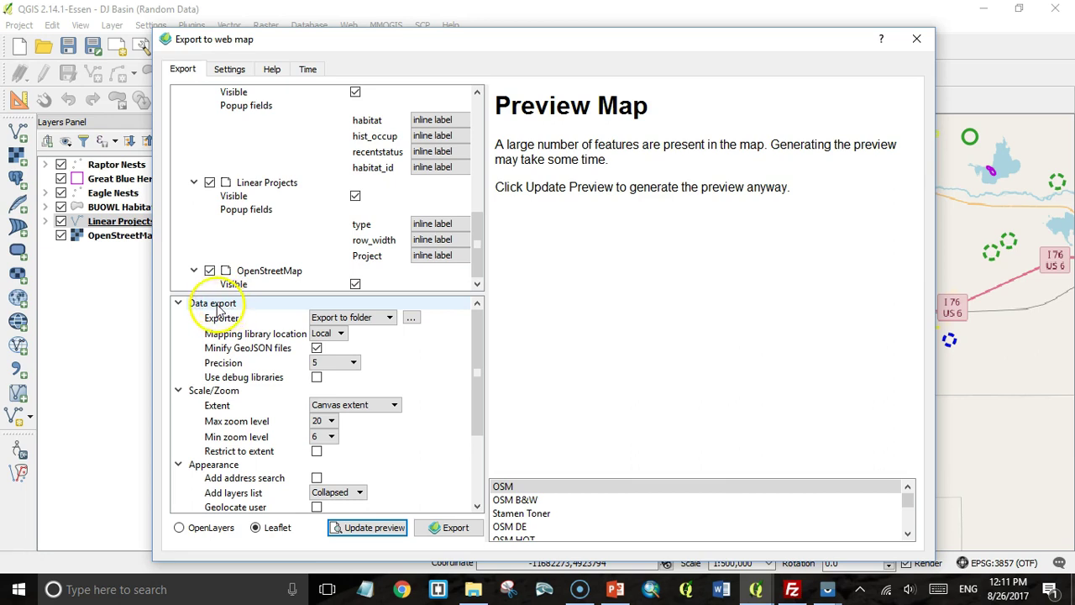
# - Create a qgis2web folder in C:\xampp\htdocs and select it as the export folder
pyautogui.click(411, 318)
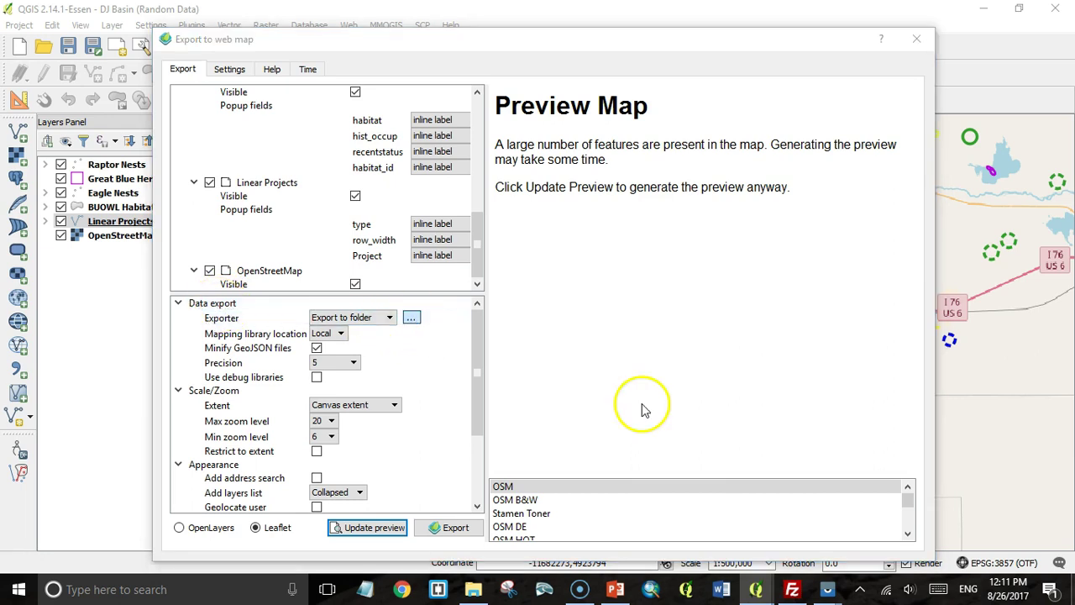
pyautogui.scroll(-5, 546, 303)
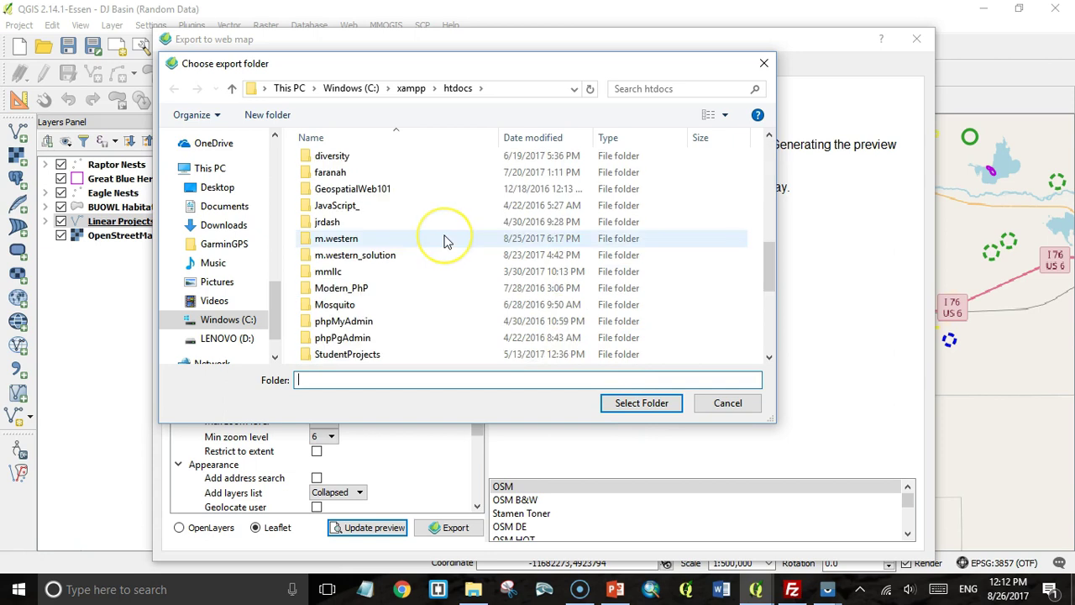
pyautogui.rightClick(445, 241)
pyautogui.moveTo(373, 437)
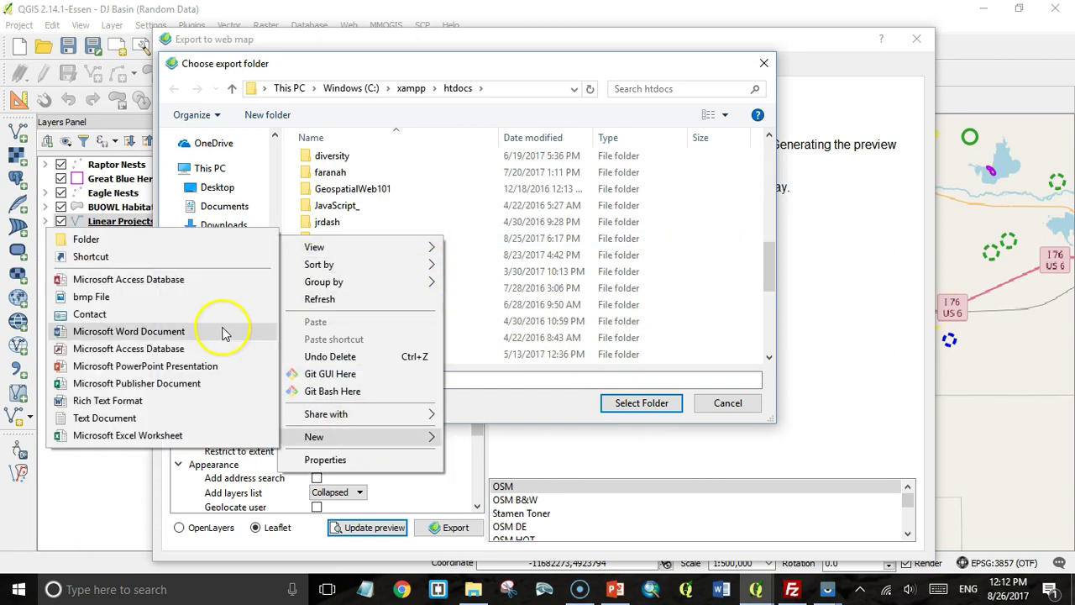
pyautogui.click(240, 239)
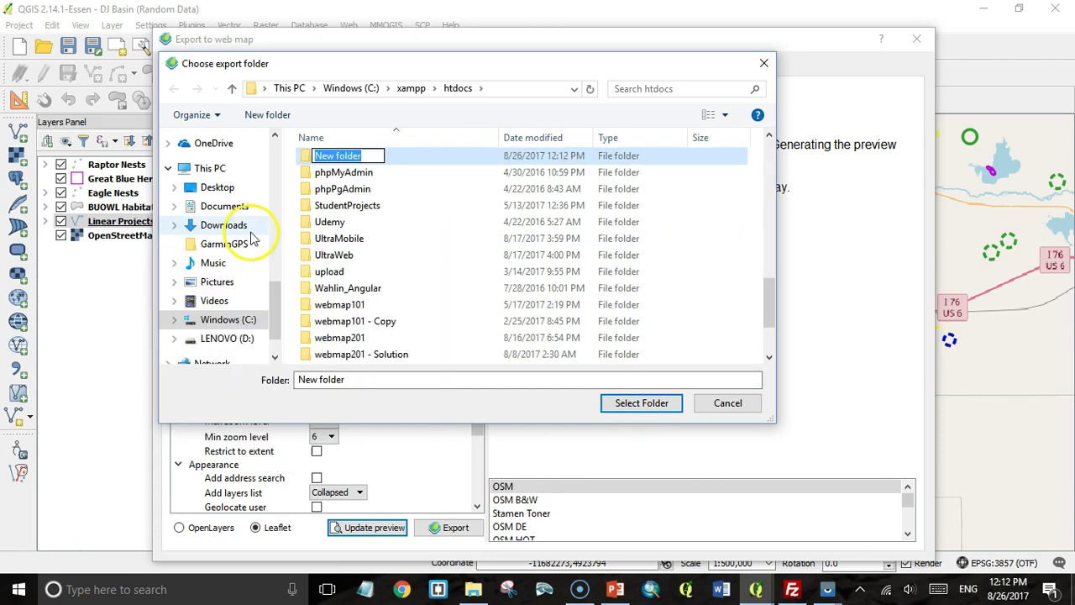
pyautogui.write('qgis2web')
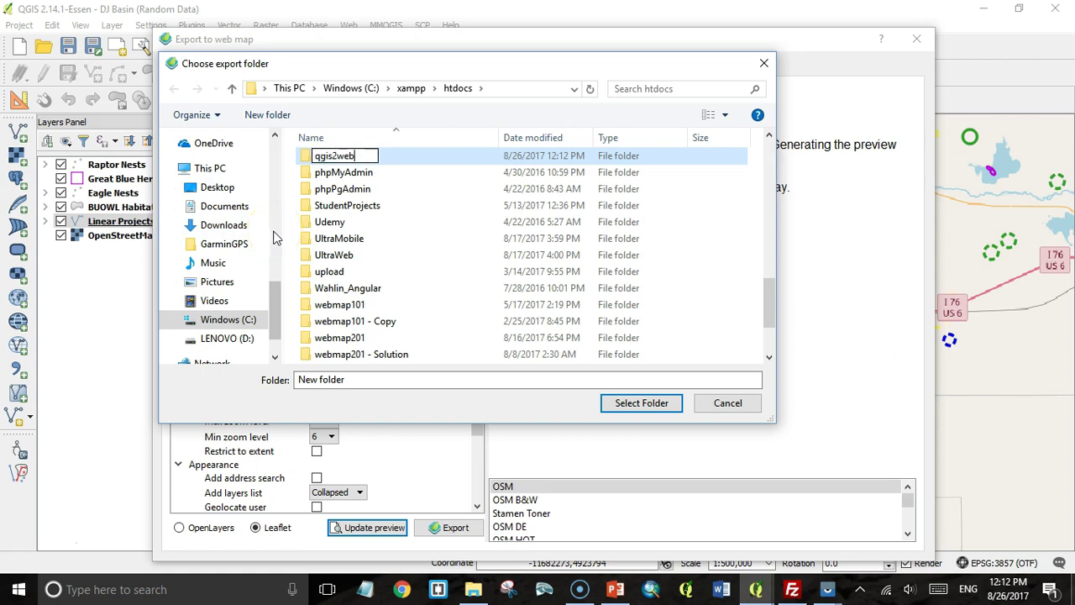
pyautogui.press('Return')
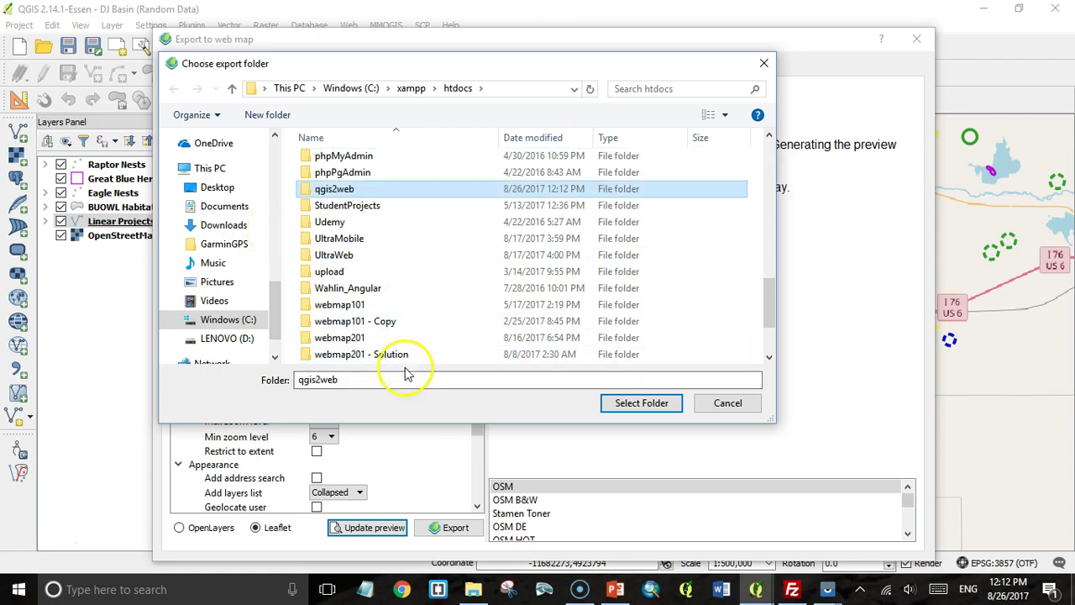
pyautogui.click(619, 403)
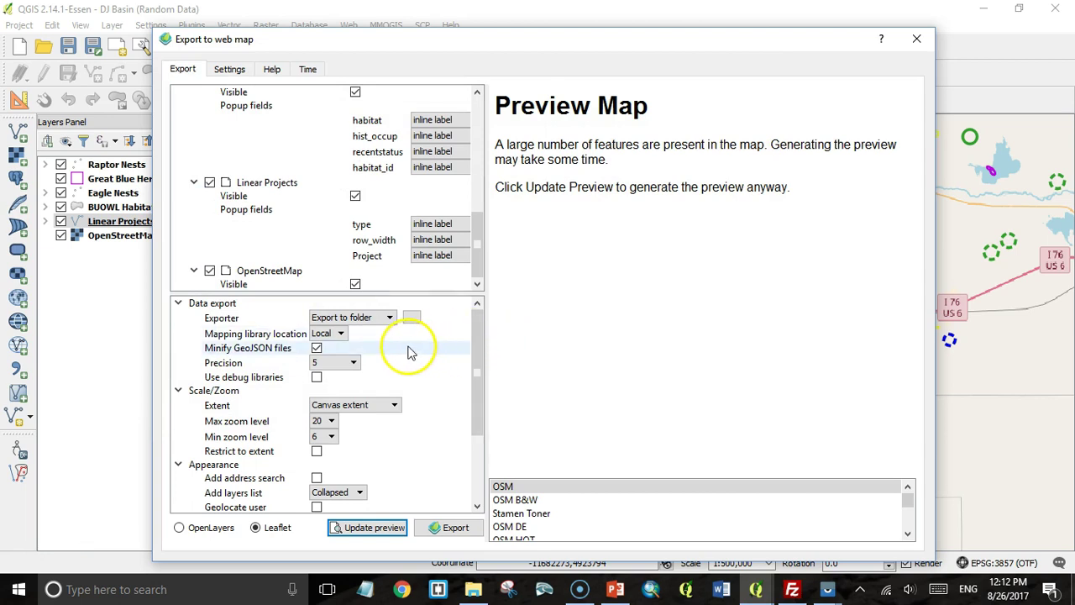
pyautogui.click(329, 334)
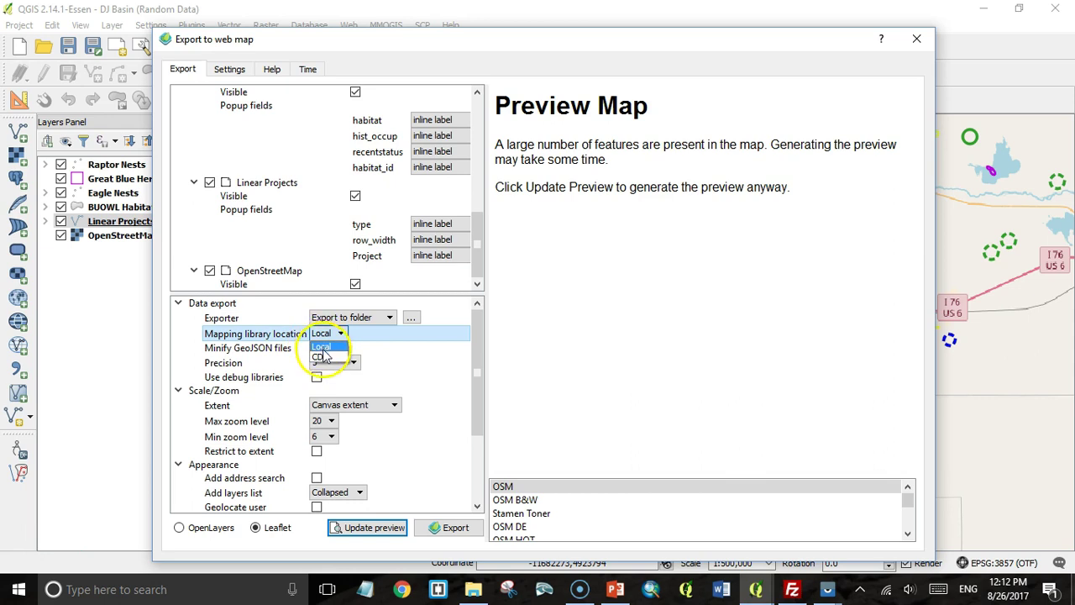
pyautogui.click(321, 348)
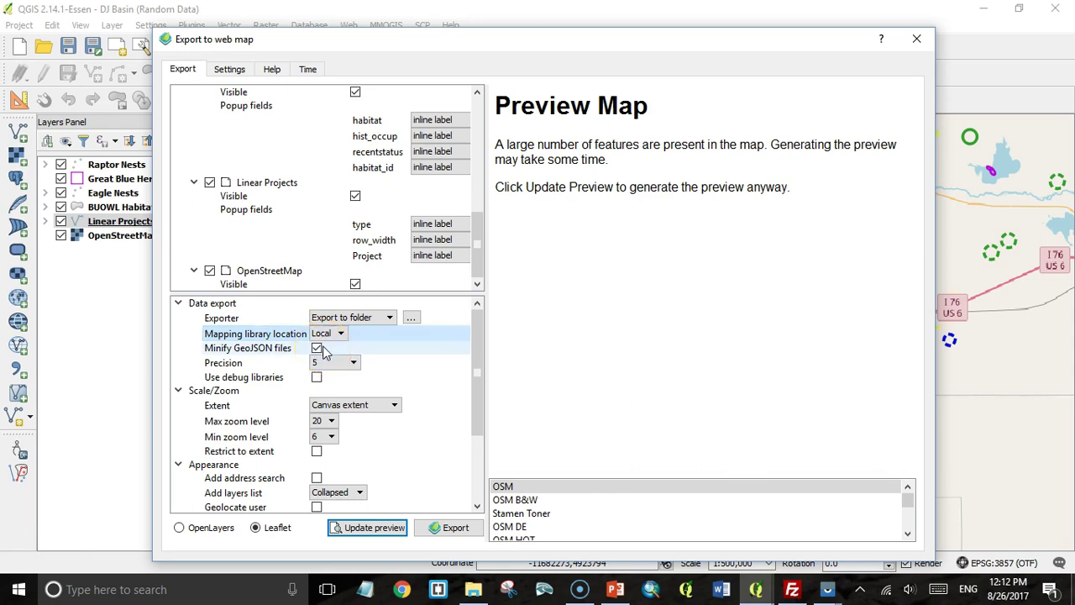
pyautogui.click(342, 334)
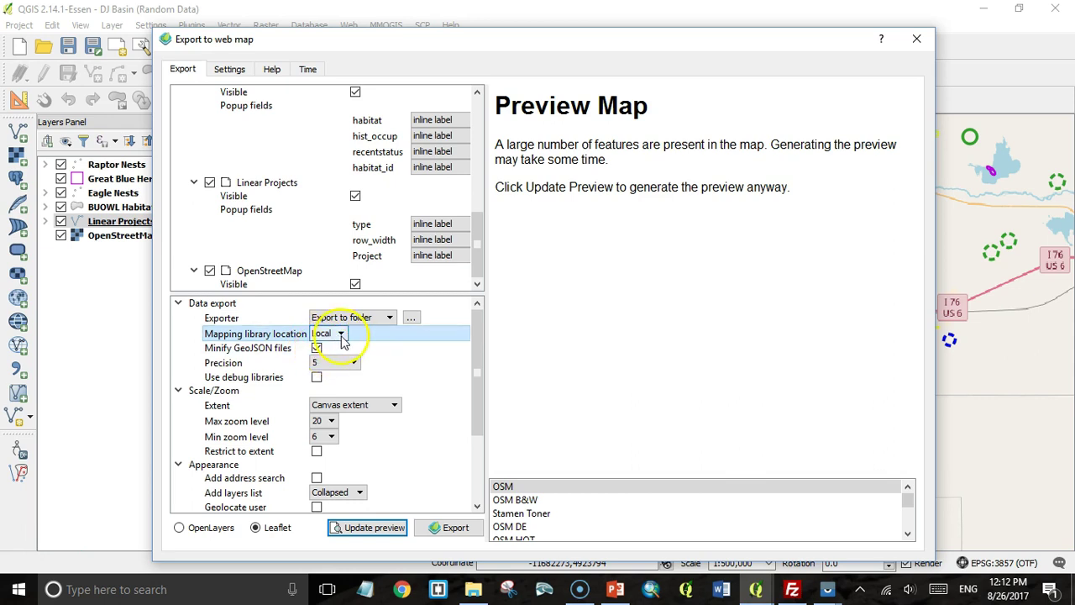
pyautogui.click(317, 348)
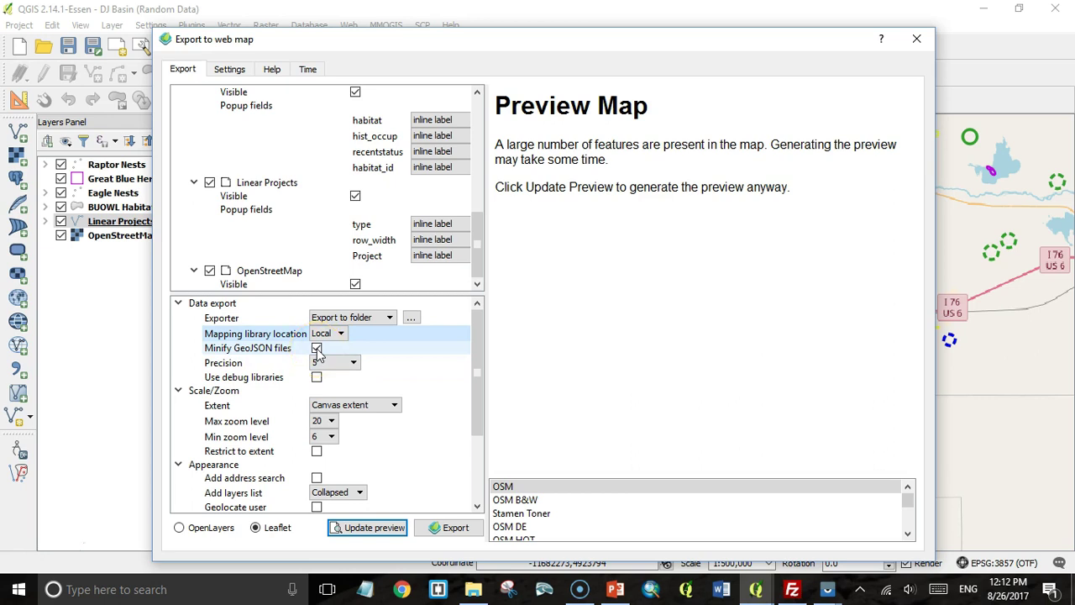
pyautogui.click(320, 362)
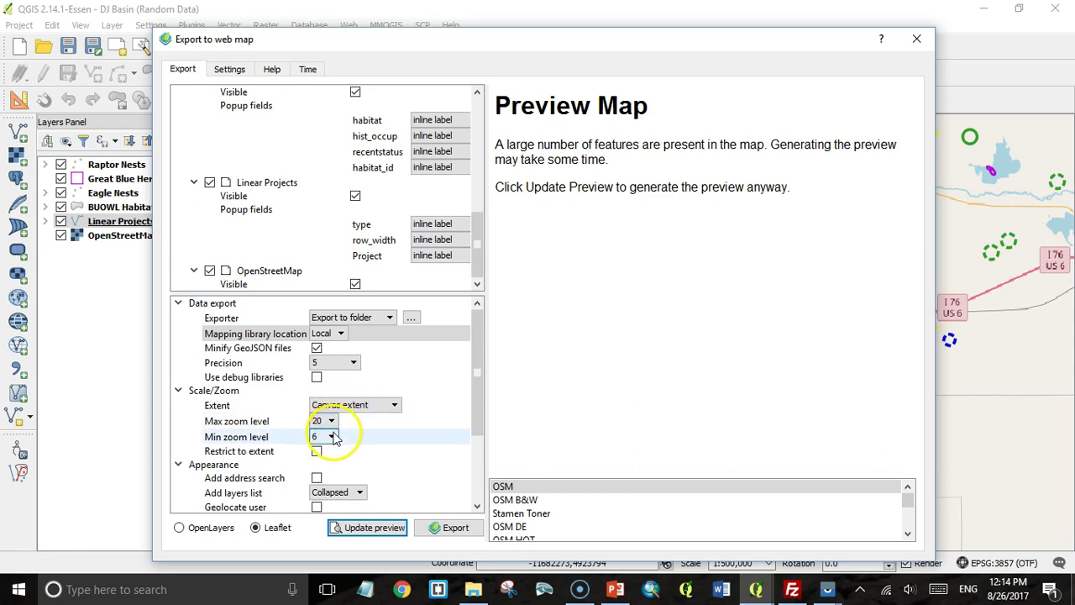
# - Leave address search off and set Layer search to 'Linear Projects: Project'
pyautogui.scroll(-1, 332, 436)
pyautogui.scroll(-2, 353, 424)
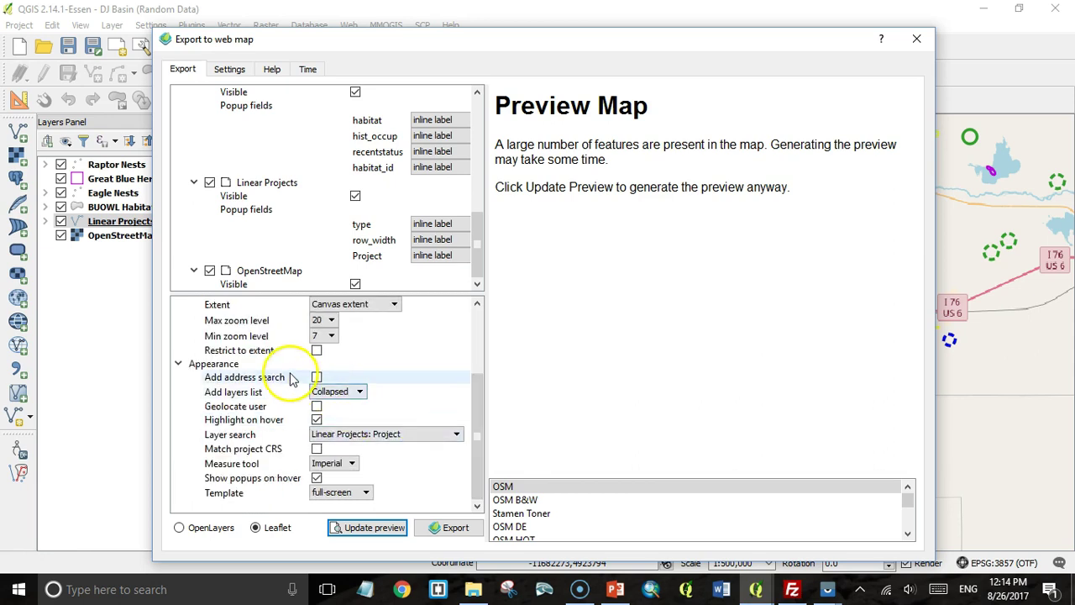
pyautogui.click(316, 377)
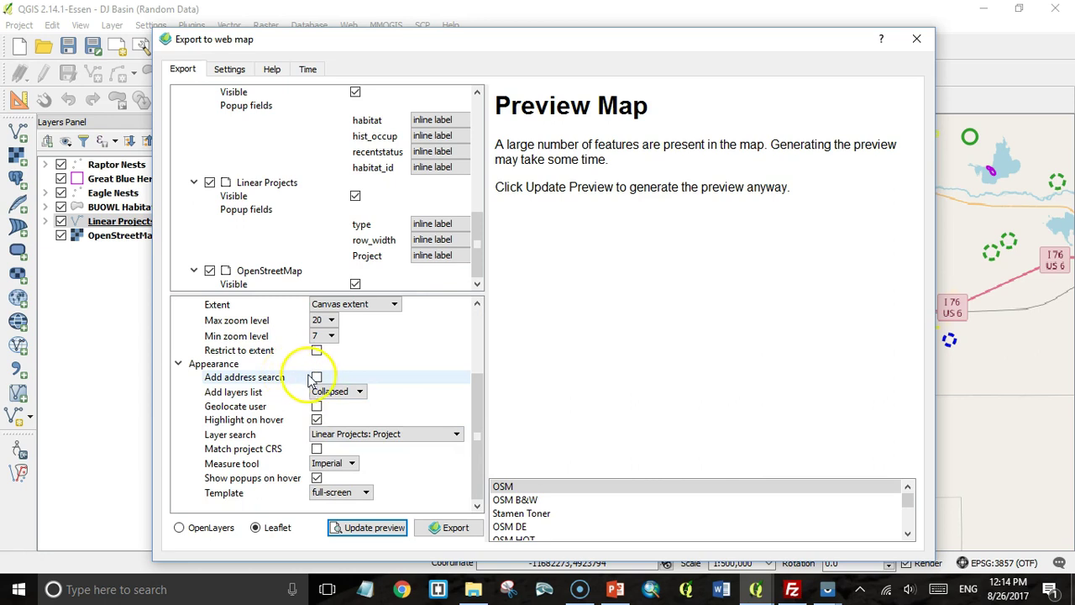
pyautogui.click(315, 378)
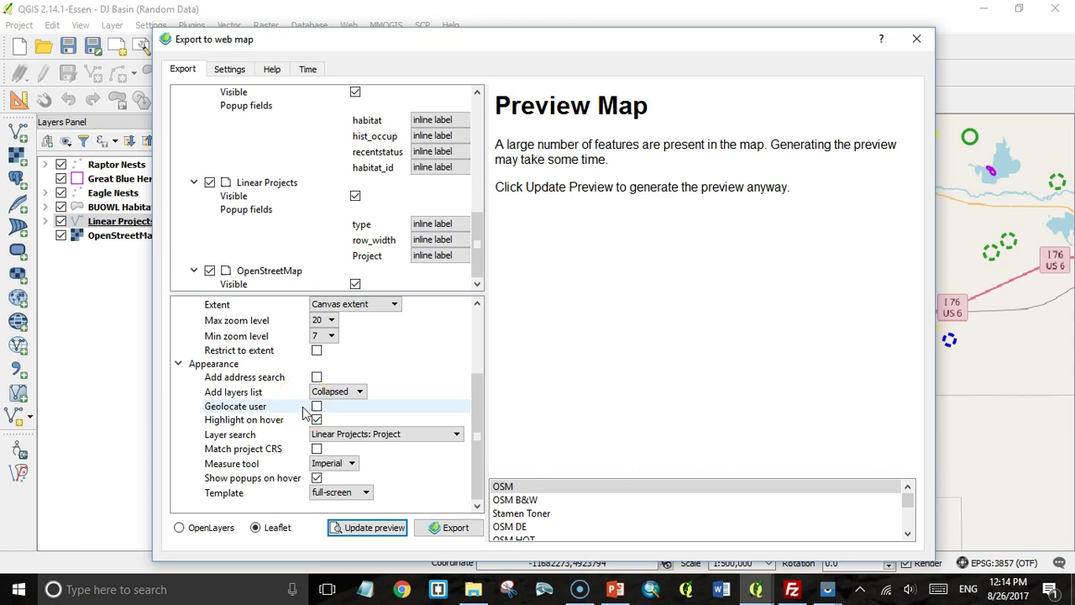
pyautogui.click(270, 438)
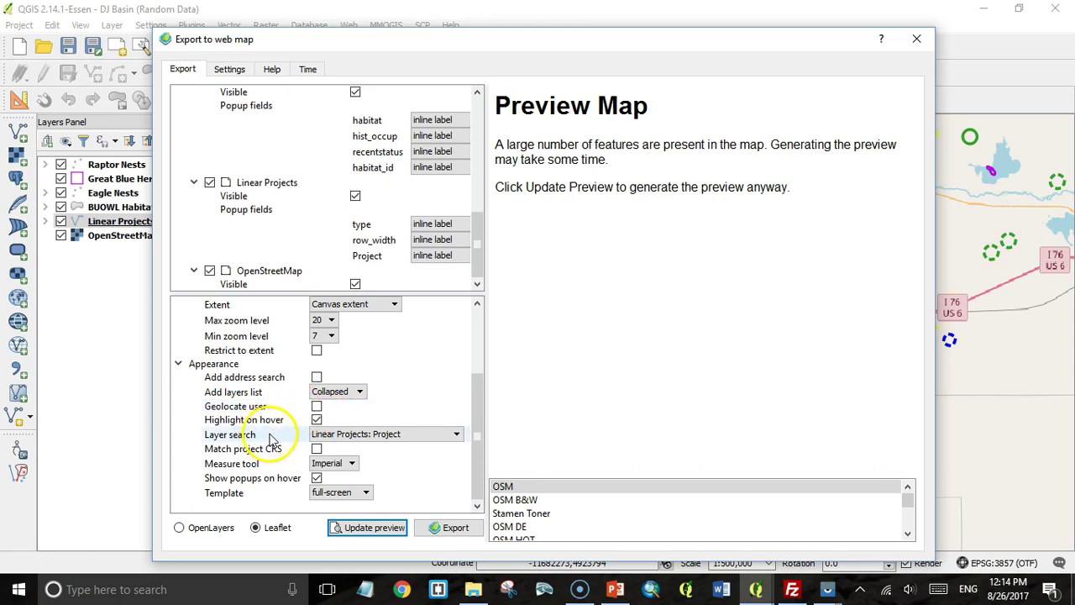
pyautogui.click(360, 436)
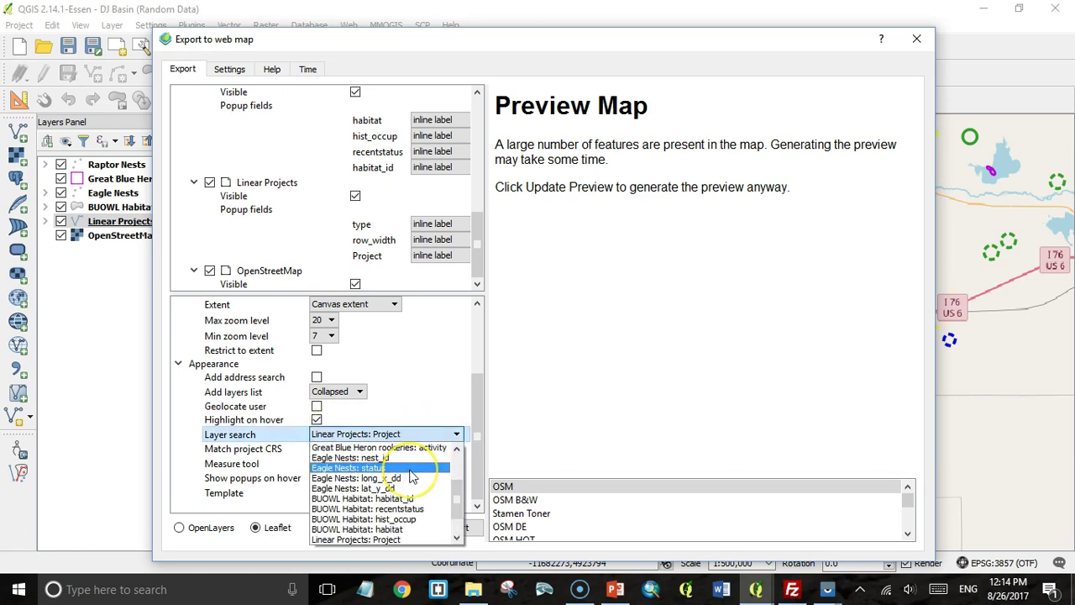
pyautogui.scroll(-1, 411, 476)
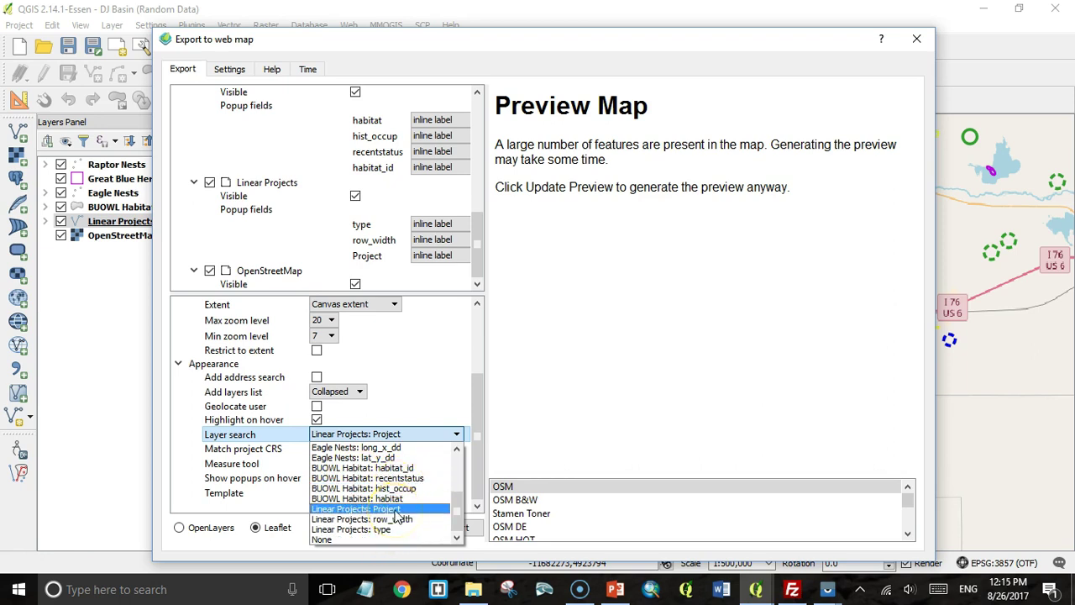
pyautogui.click(395, 512)
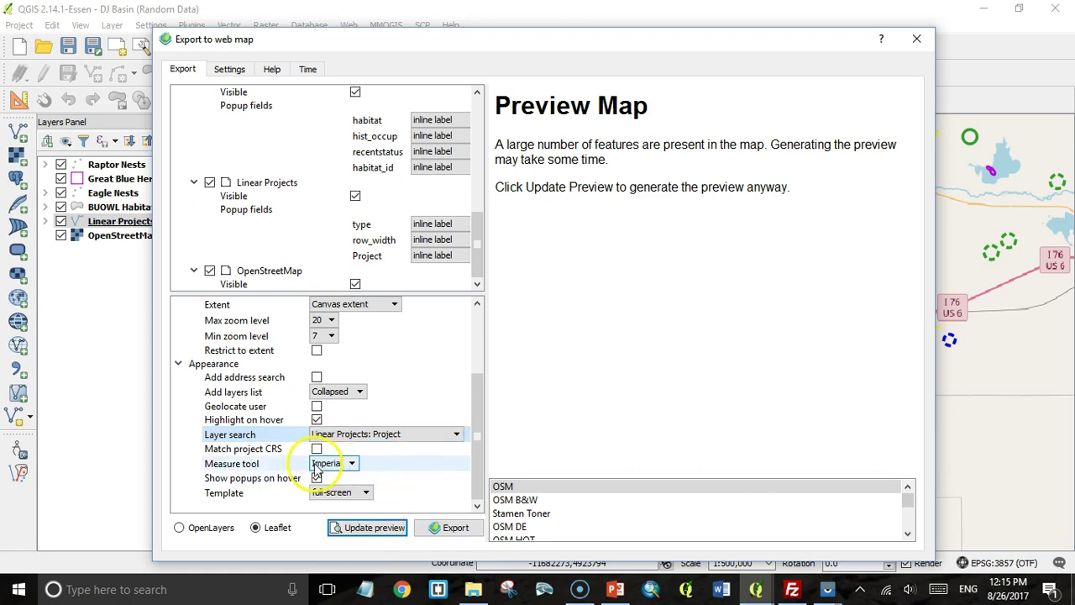
# - Set the Measure tool units to Imperial
pyautogui.click(352, 465)
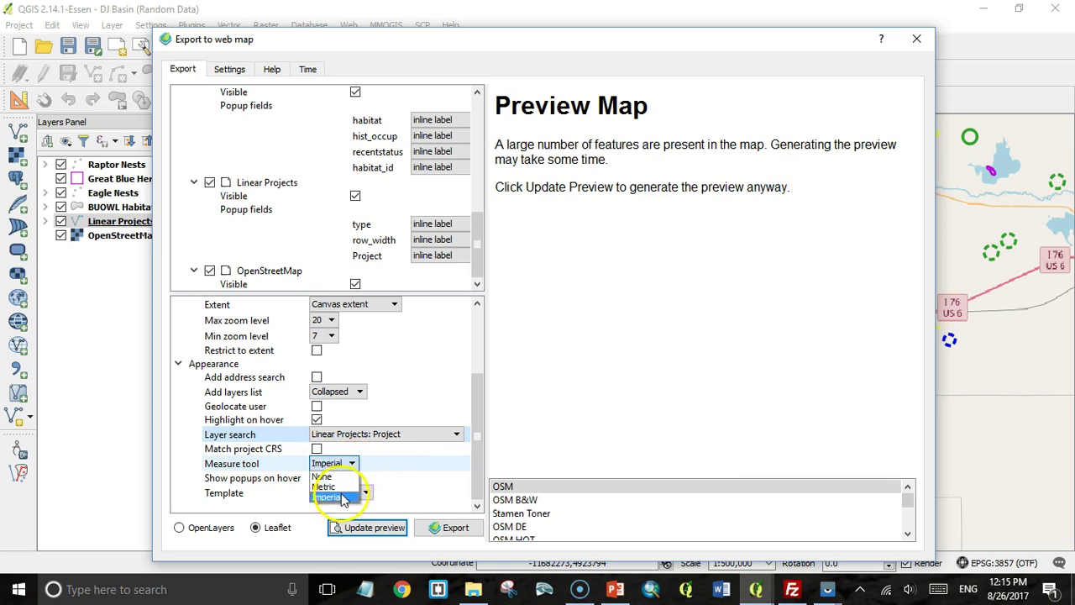
pyautogui.click(351, 467)
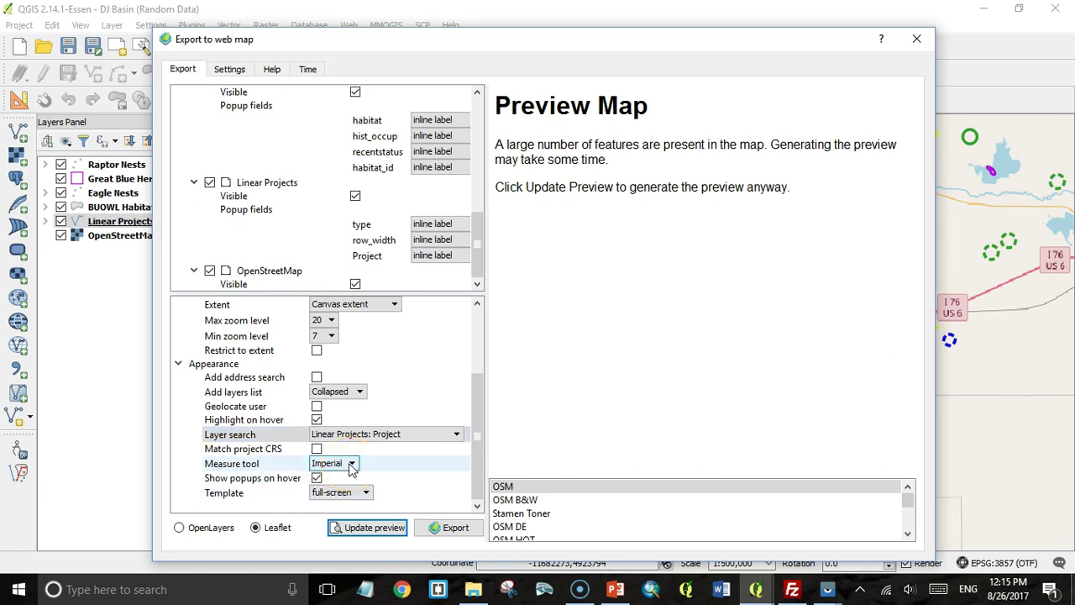
pyautogui.click(316, 479)
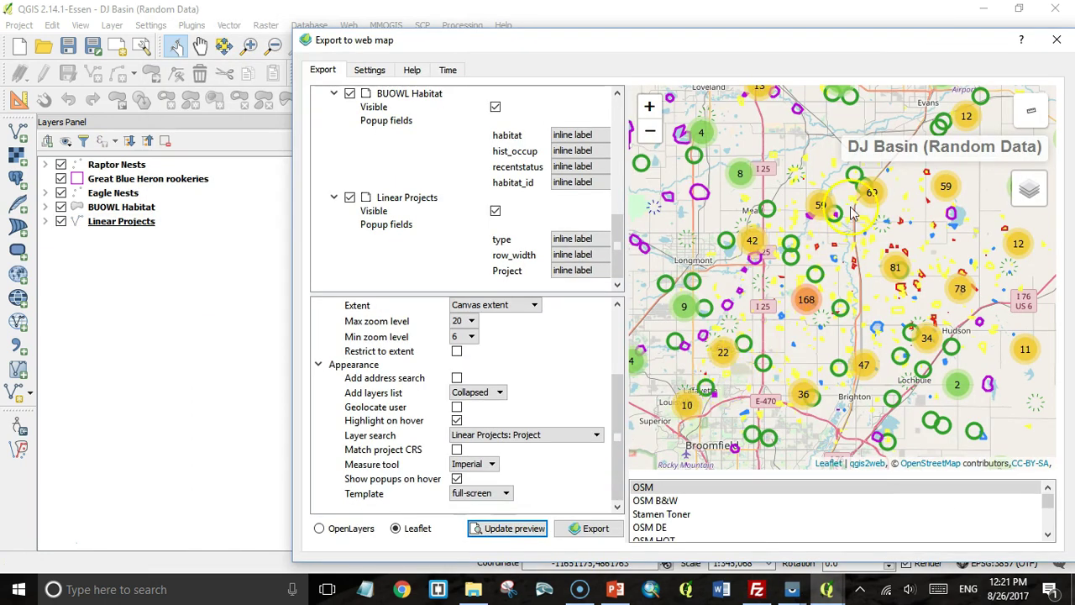
# - Look around the Leaflet preview, then export the web map to the qgis2web folder
pyautogui.moveTo(874, 156); pyautogui.dragTo(873, 238)
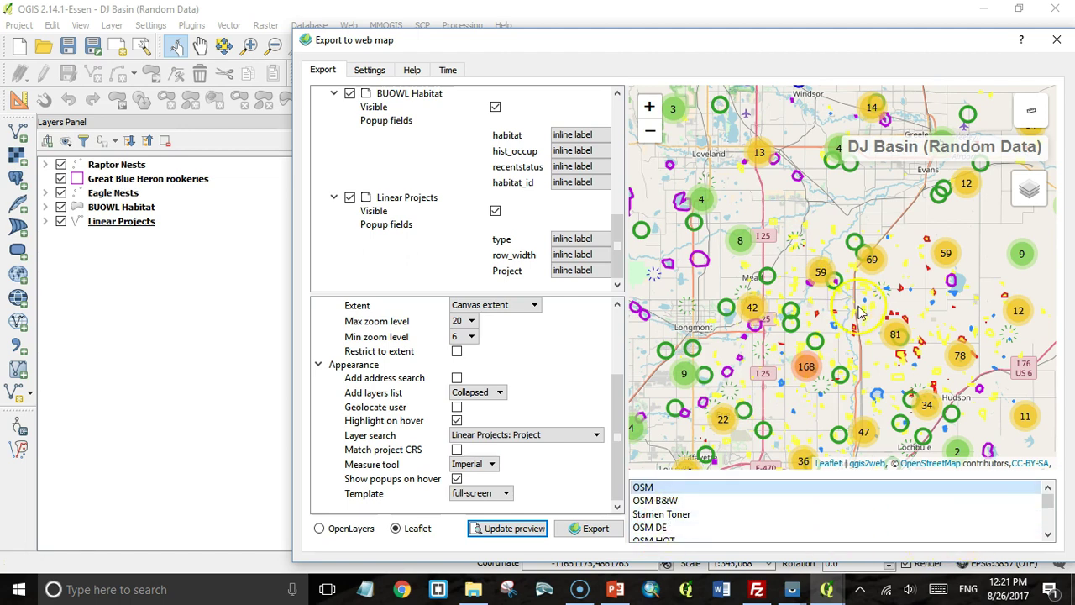
pyautogui.moveTo(850, 227); pyautogui.dragTo(866, 226)
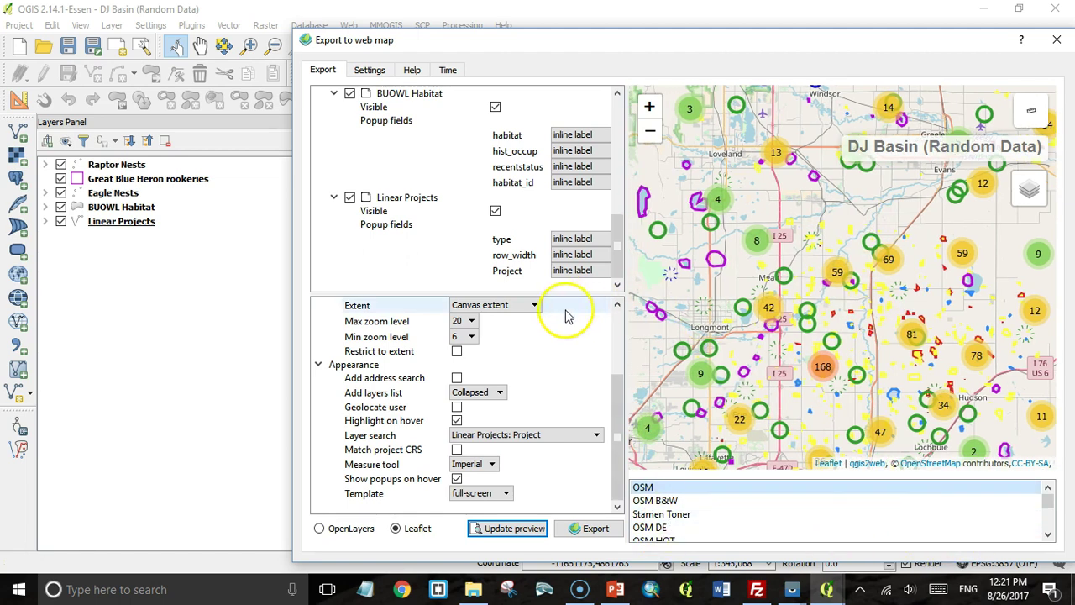
pyautogui.scroll(2, 614, 319)
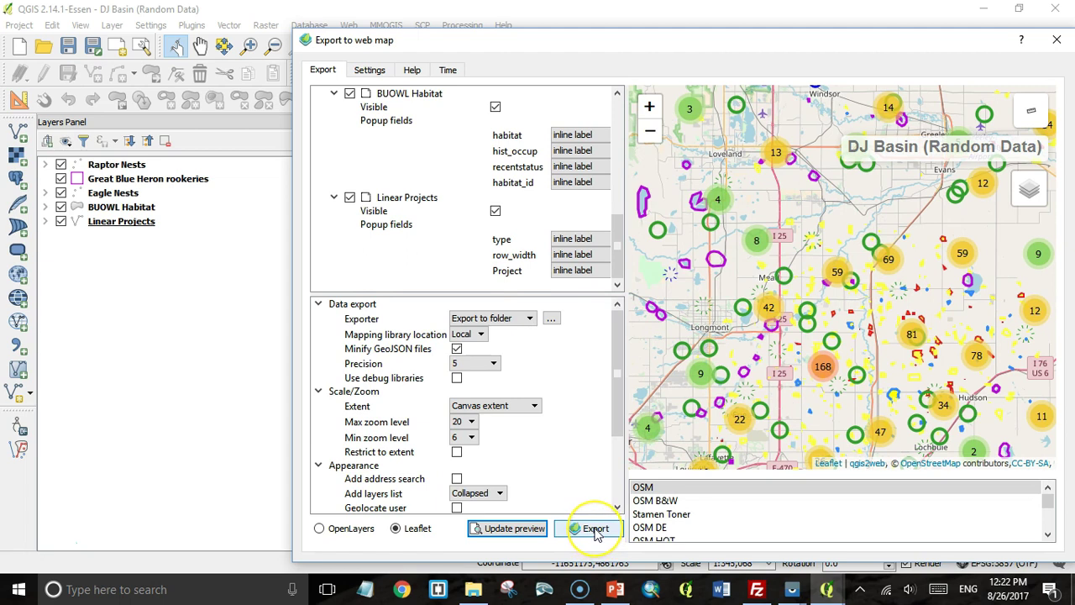
pyautogui.click(595, 529)
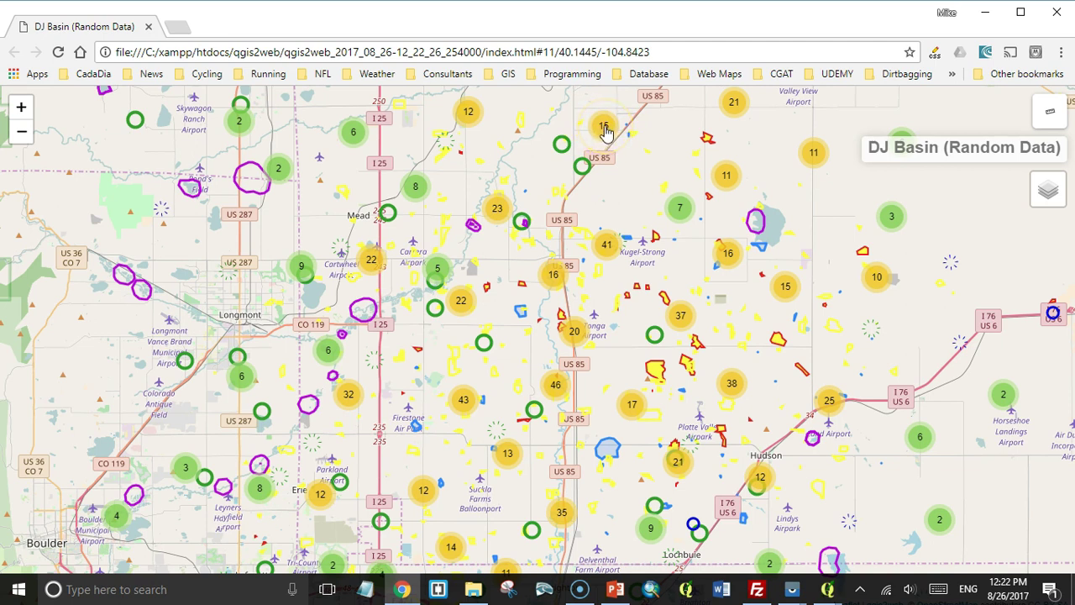
# - Zoom into the 15- and 2-feature clusters and view a blue nest point's popup
pyautogui.click(606, 132)
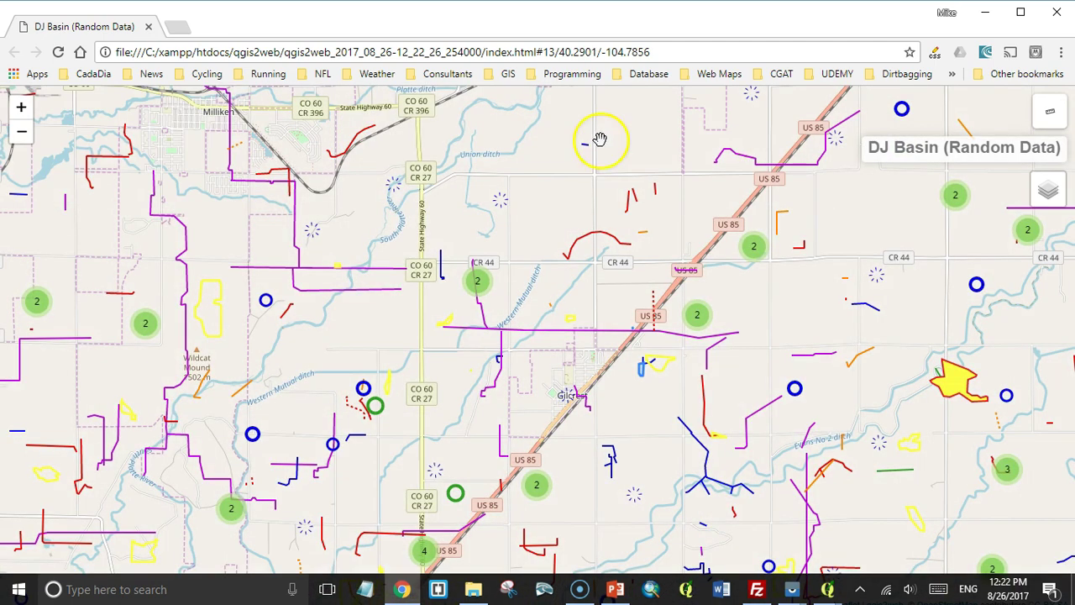
pyautogui.press('Up')
pyautogui.press('Up')
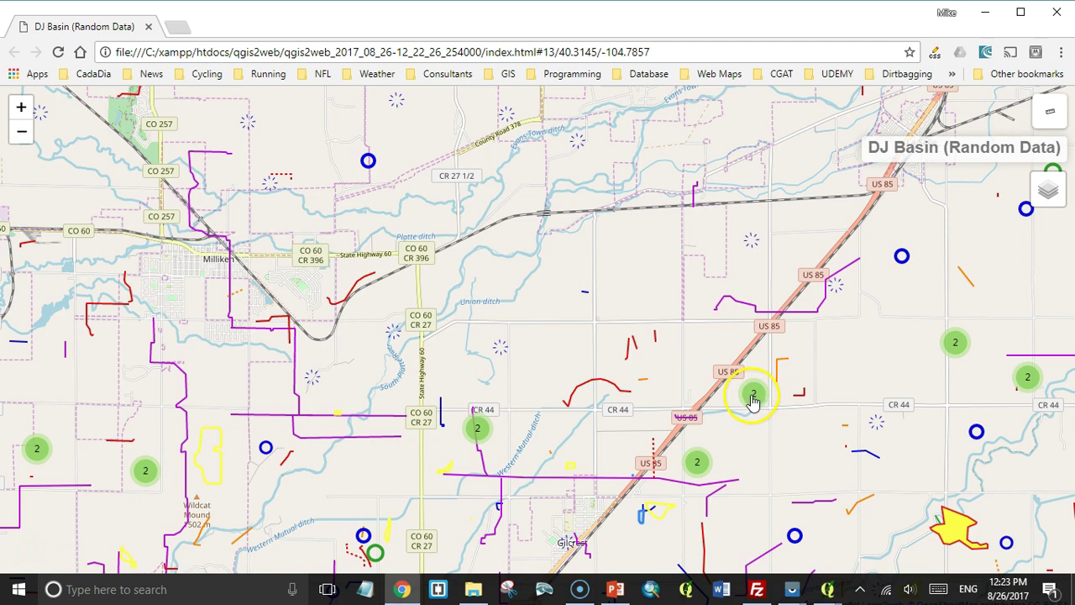
pyautogui.click(753, 397)
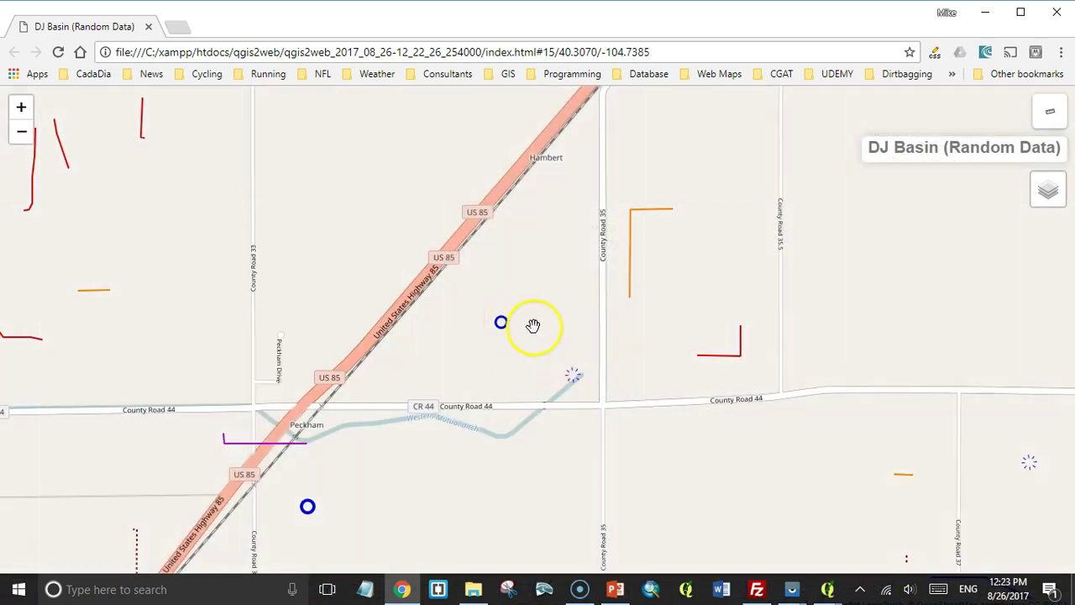
pyautogui.click(502, 324)
pyautogui.moveTo(632, 274)
pyautogui.click(838, 242)
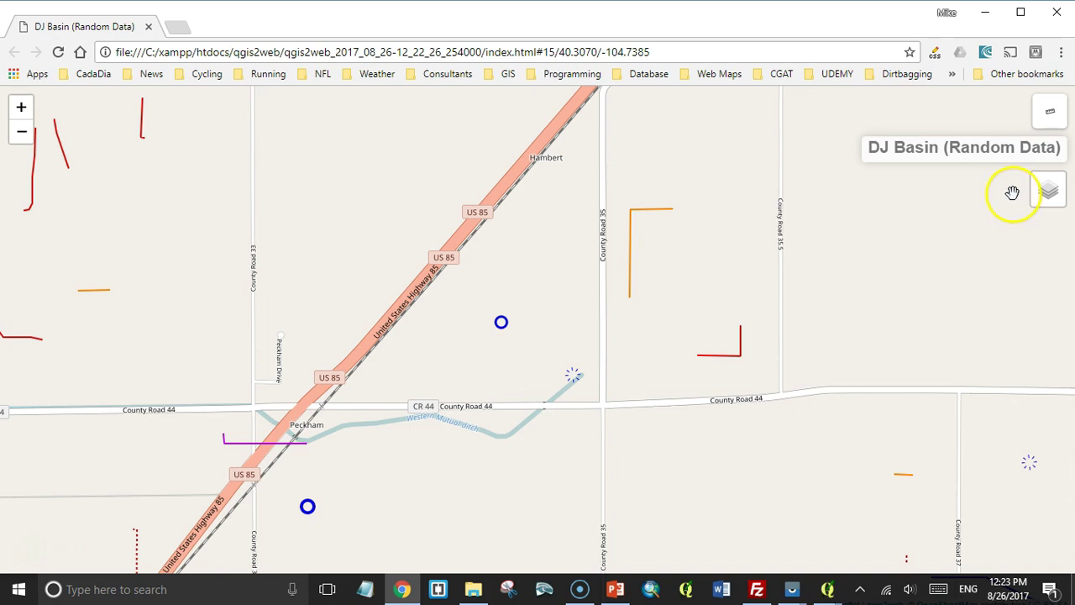
# - Open the layers legend and pan the web map south of Peckham toward 14th Street
pyautogui.moveTo(1040, 197)
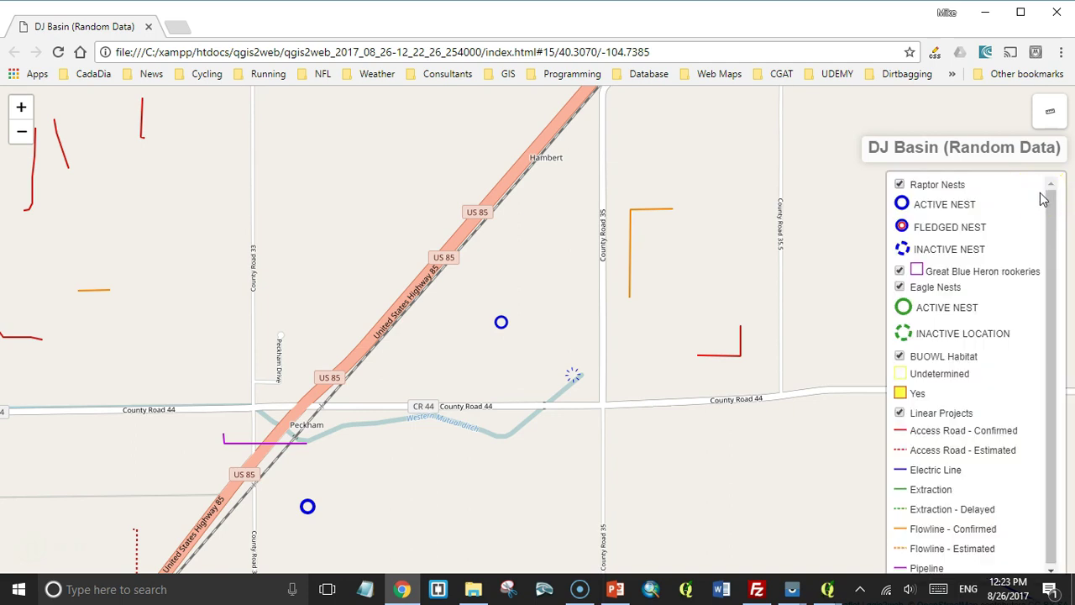
pyautogui.click(1009, 200)
pyautogui.click(949, 202)
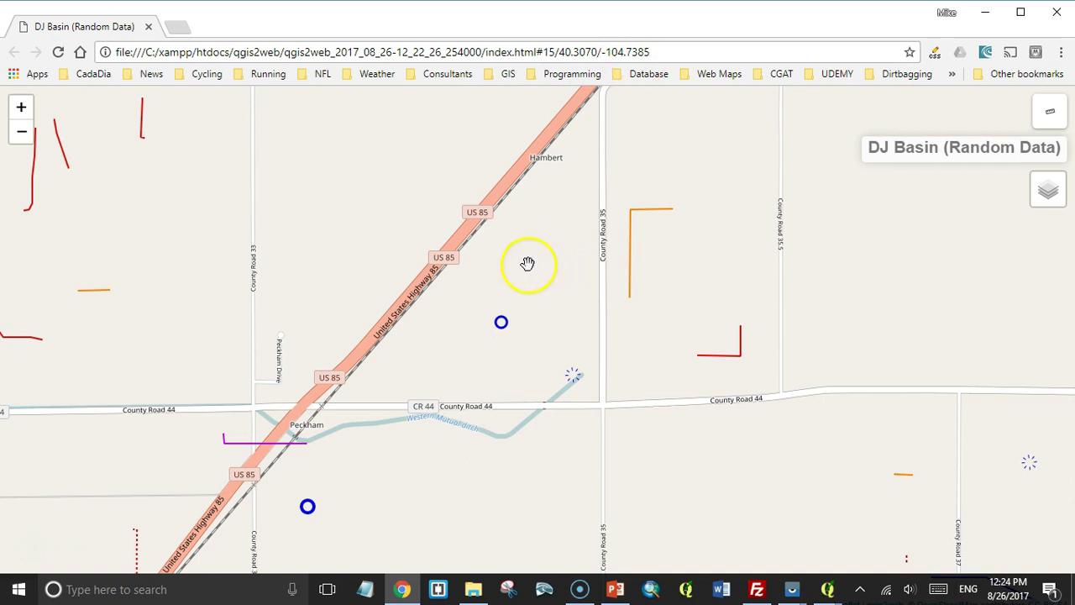
pyautogui.moveTo(458, 351); pyautogui.dragTo(374, 214)
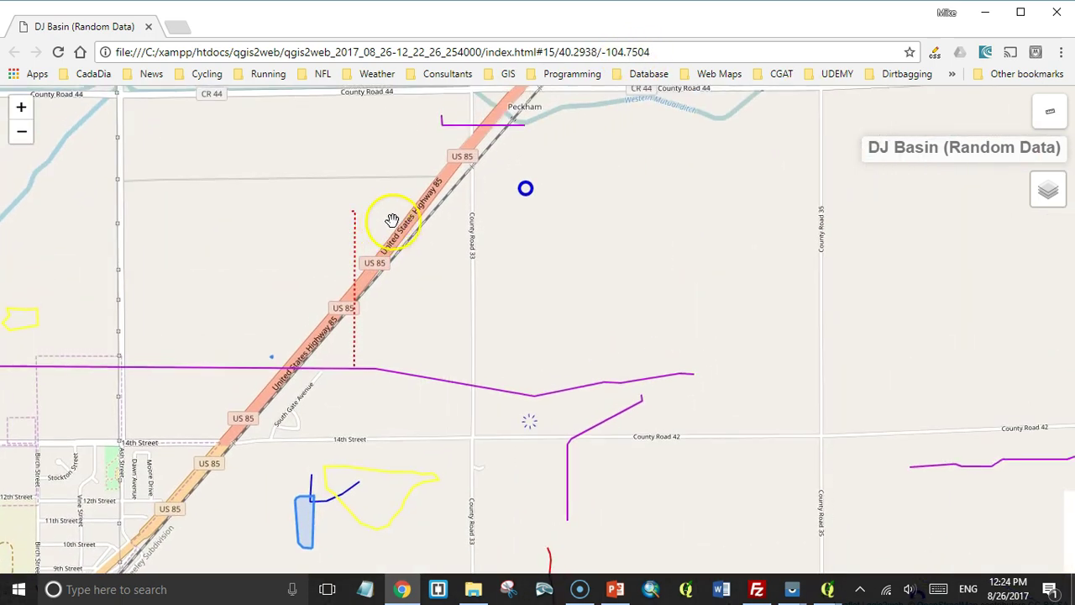
pyautogui.click(660, 52)
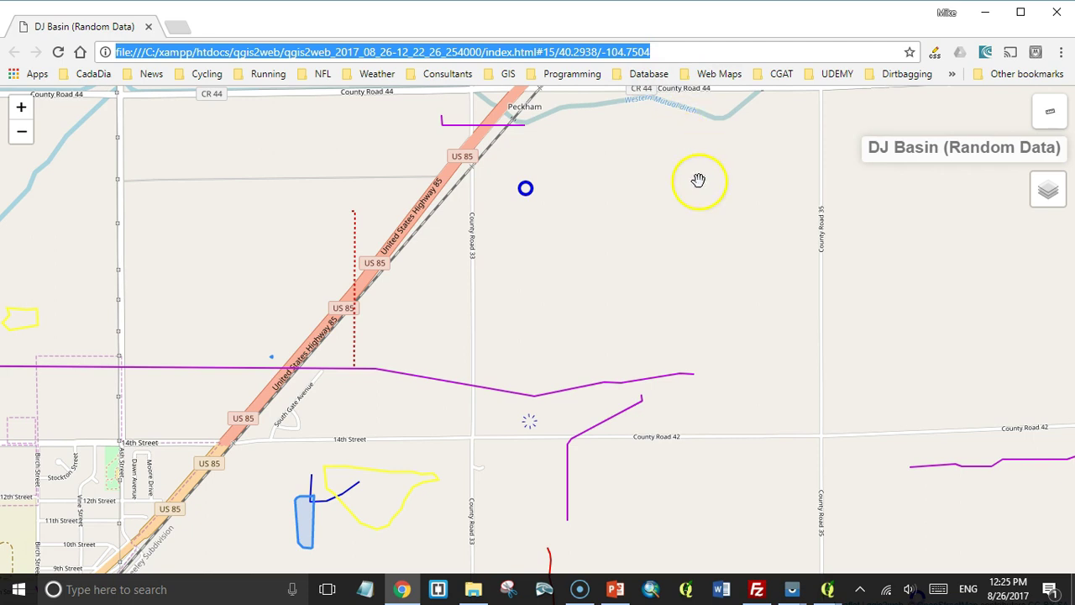
pyautogui.moveTo(749, 160); pyautogui.dragTo(798, 222)
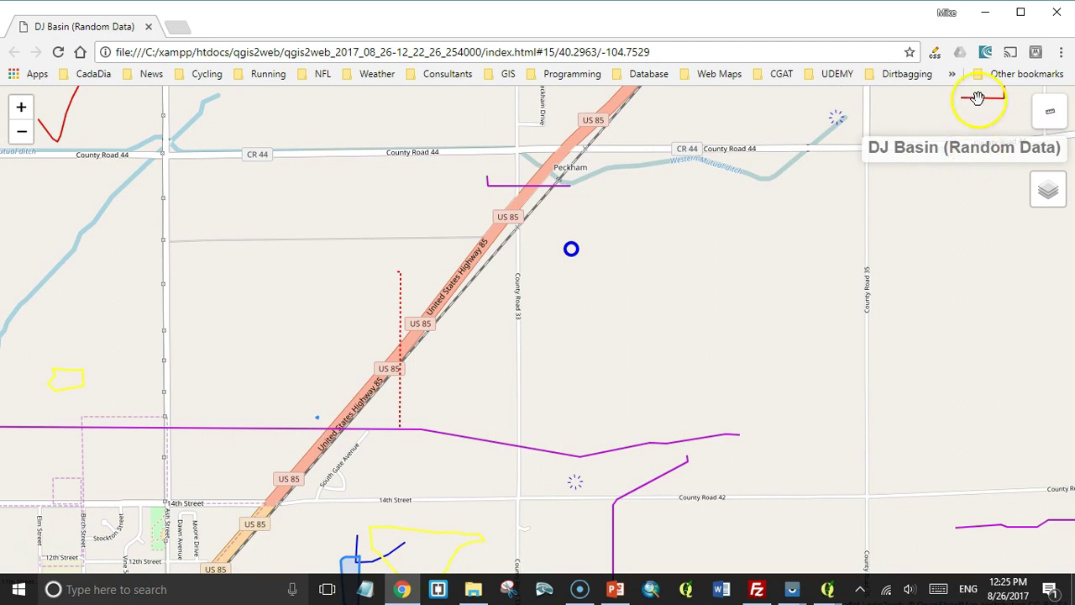
# - Check the measure control, then switch to File Explorer on htdocs
pyautogui.moveTo(1047, 123)
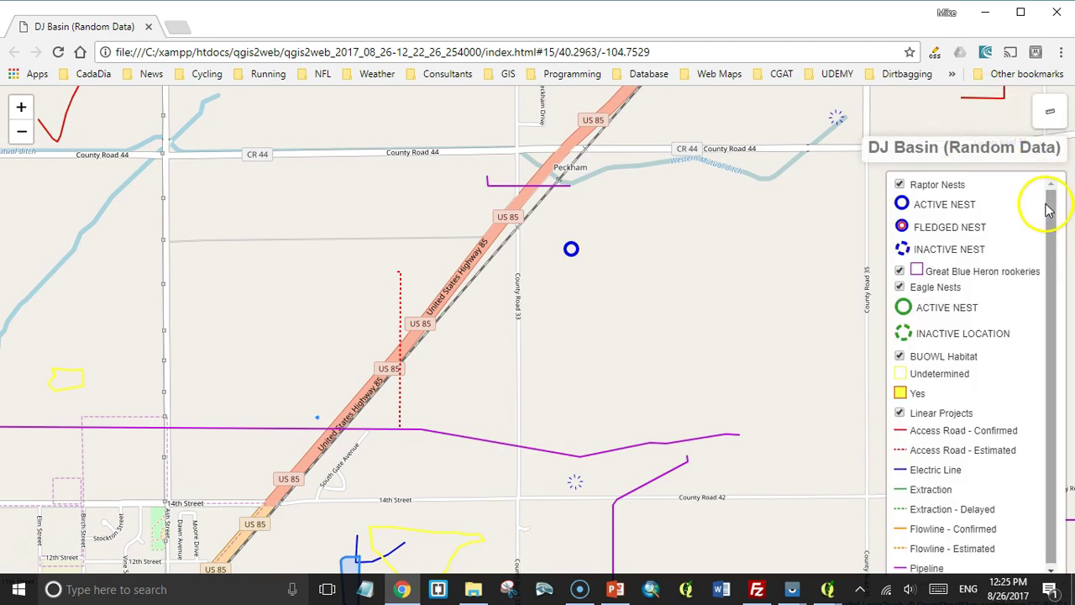
pyautogui.moveTo(1041, 189)
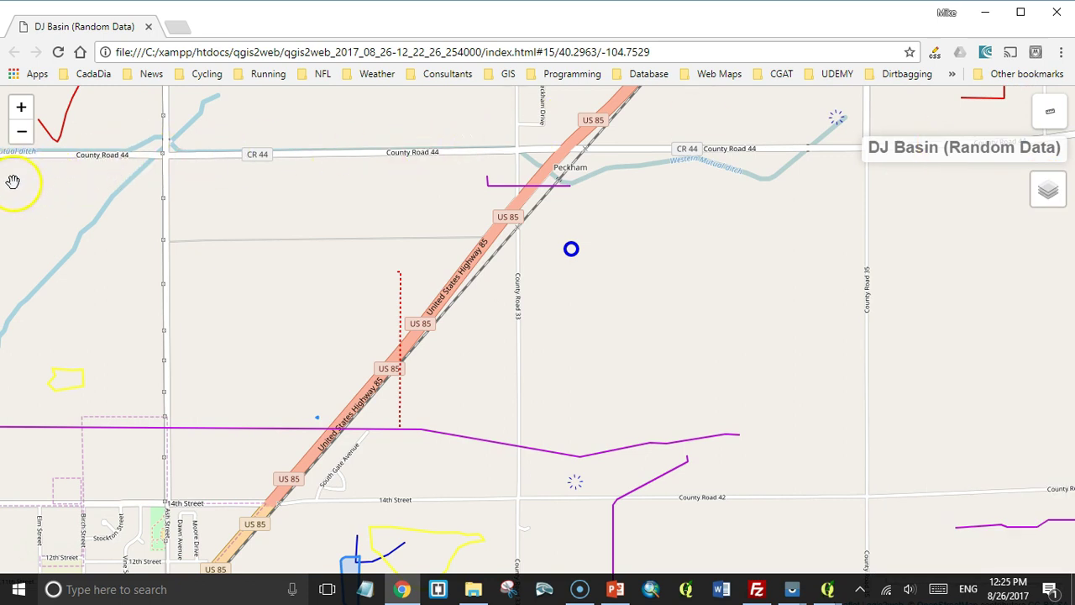
pyautogui.click(473, 589)
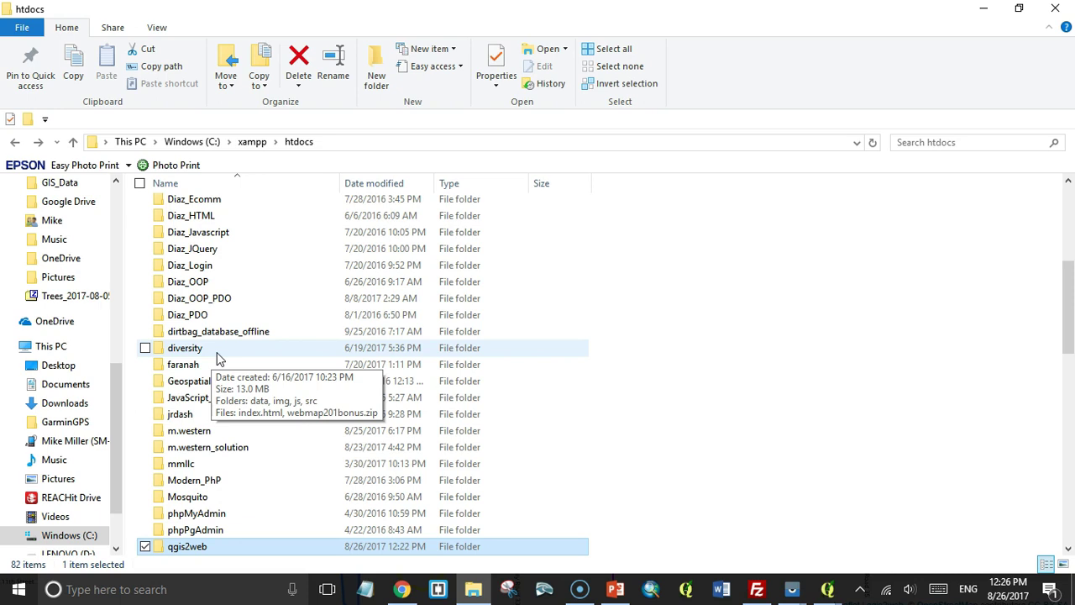
# - Browse into qgis2web's dated export and data folders, then return up and select the export folder
pyautogui.scroll(-3, 217, 358)
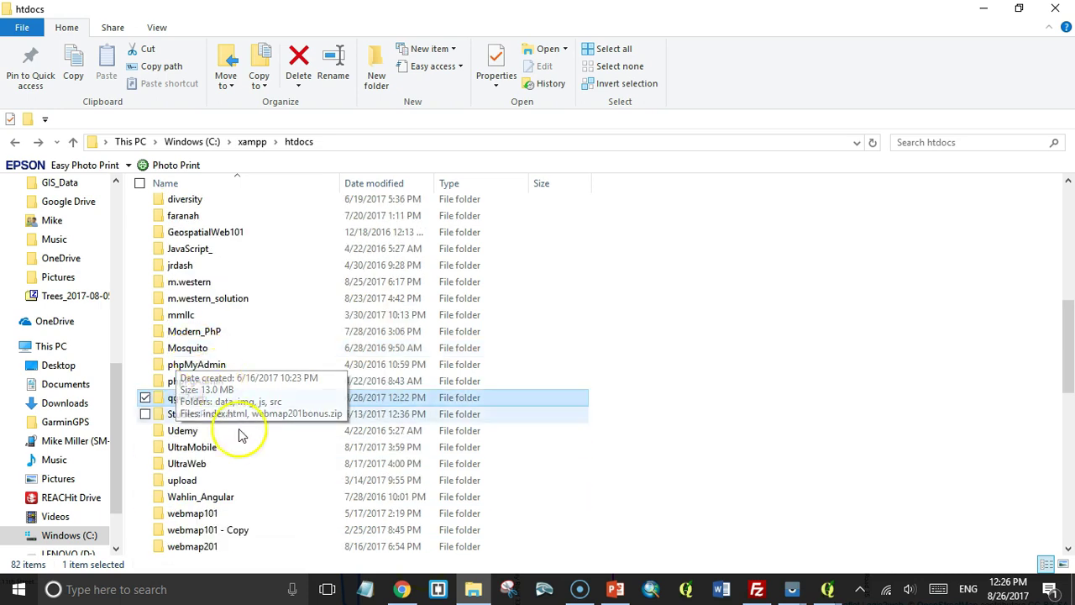
pyautogui.doubleClick(192, 397)
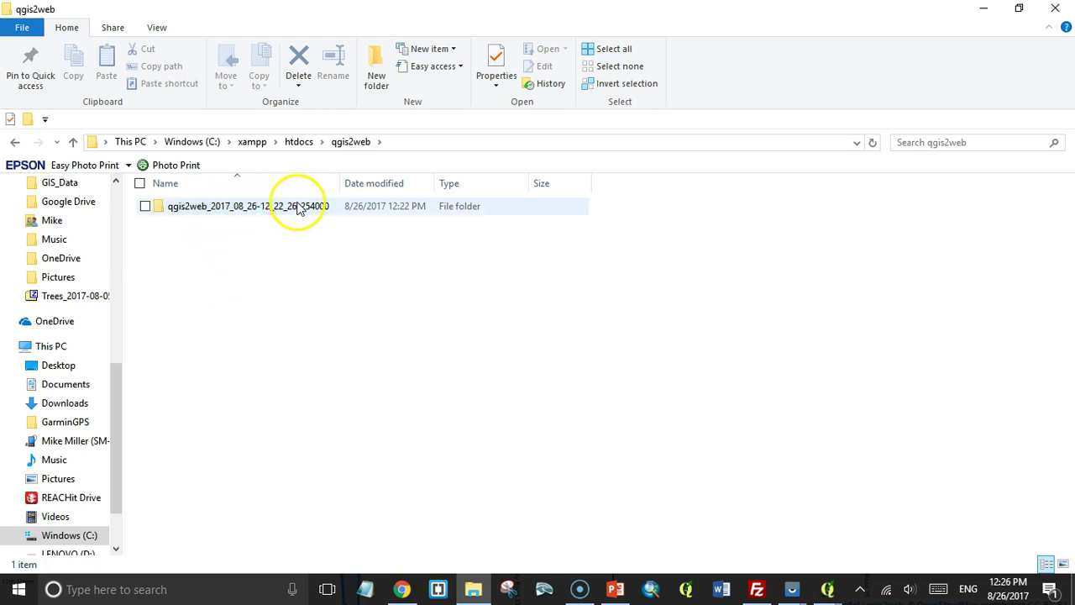
pyautogui.doubleClick(191, 207)
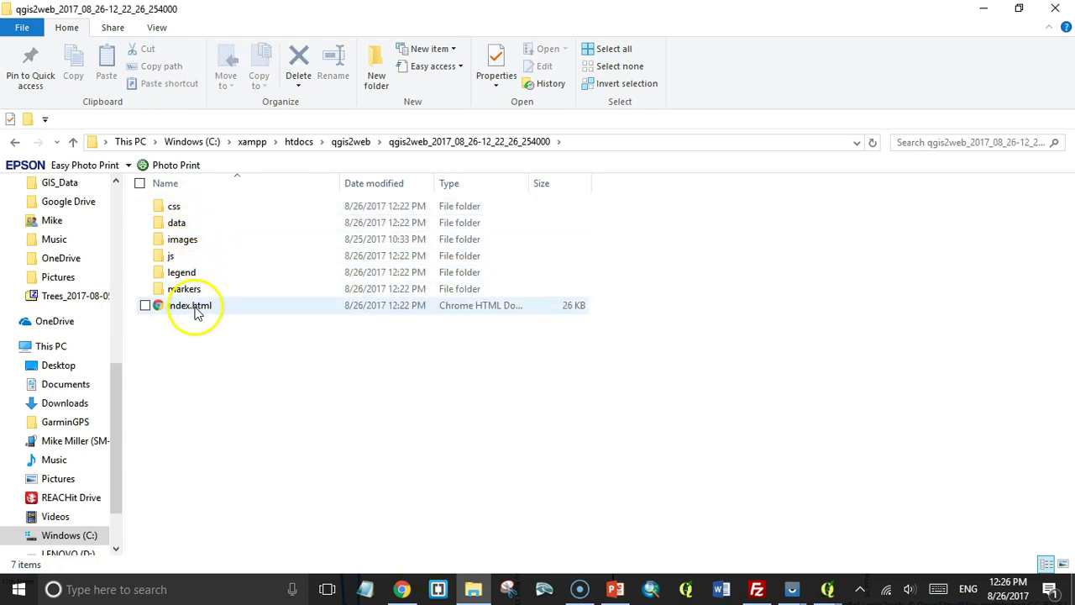
pyautogui.doubleClick(187, 223)
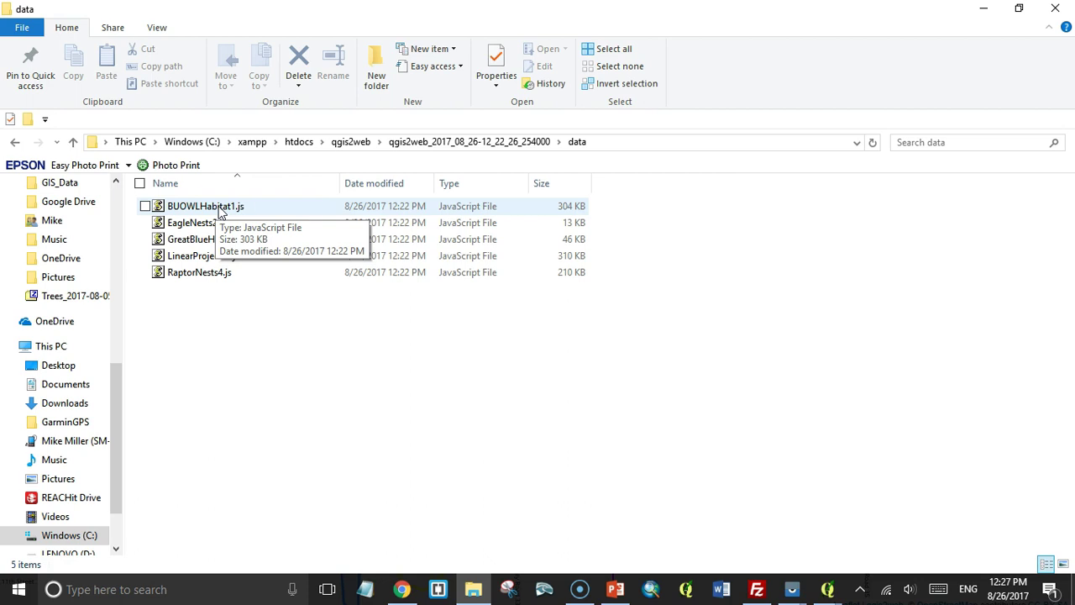
pyautogui.hotkey('alt', 'Up')
pyautogui.click(352, 143)
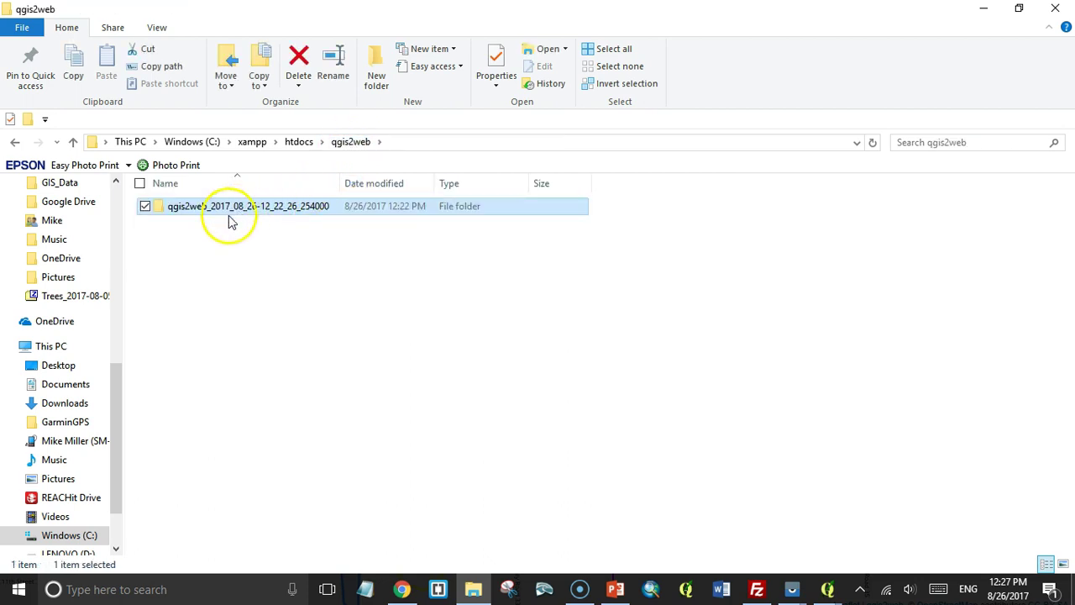
# - Open the qgis2web_2017_08_26 export folder as a Brackets project and scroll through index.html
pyautogui.rightClick(198, 215)
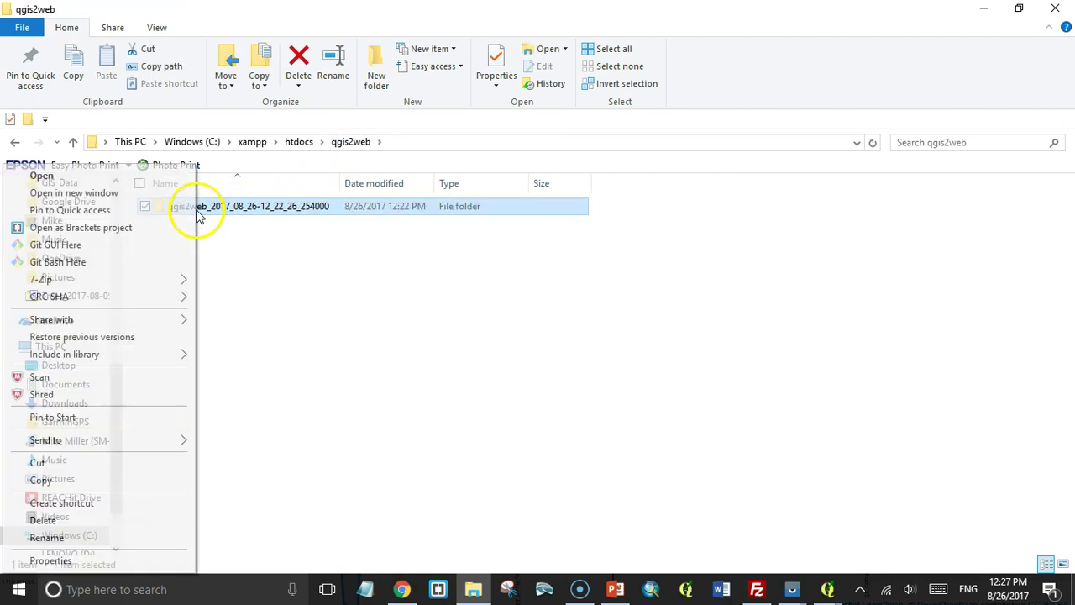
pyautogui.click(131, 228)
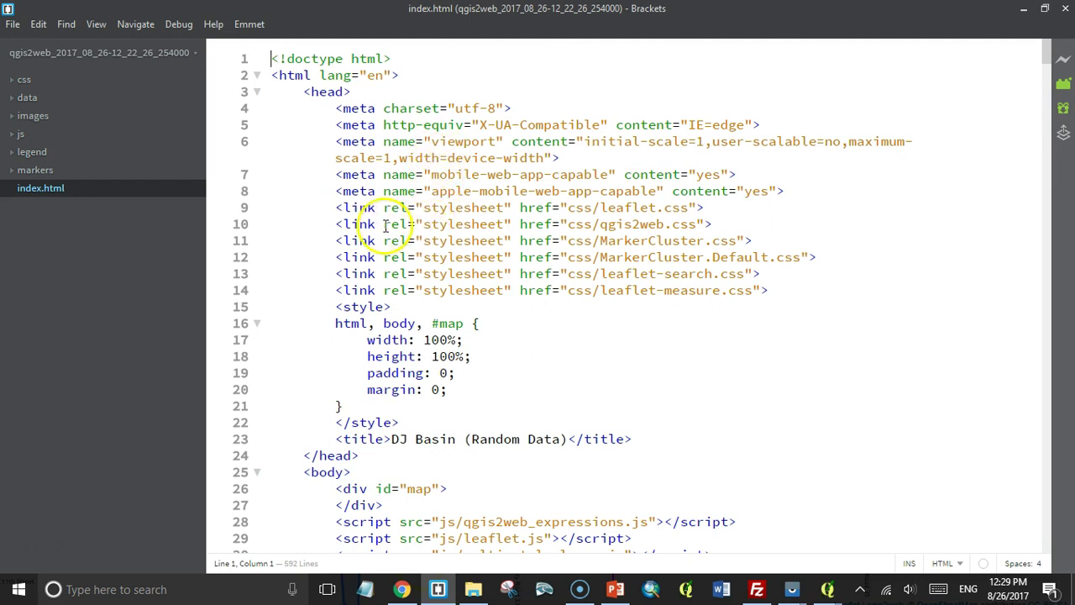
pyautogui.scroll(-5, 500, 240)
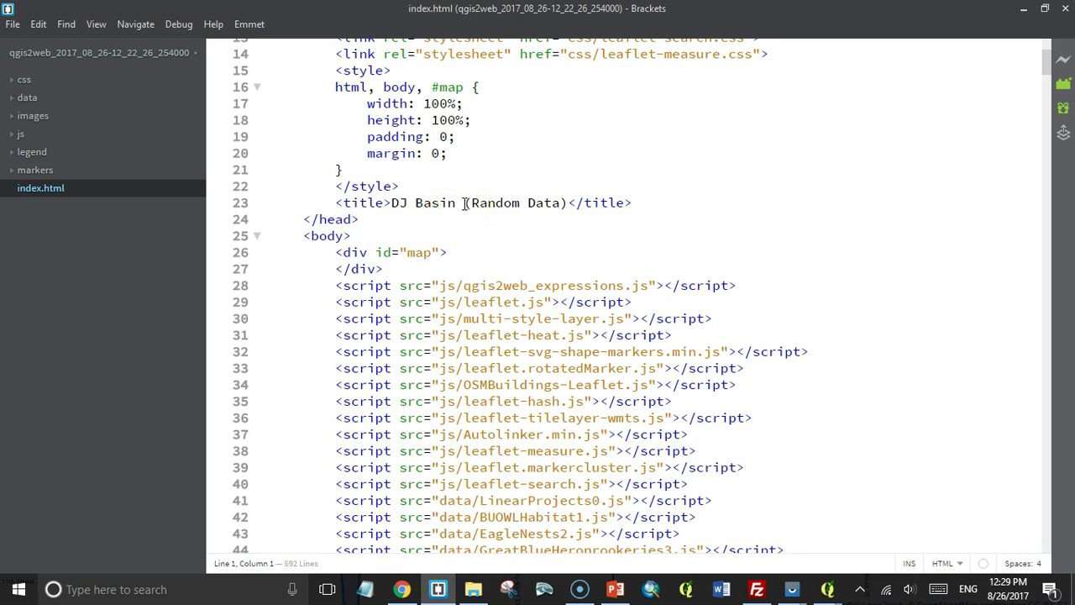
pyautogui.scroll(-3, 464, 203)
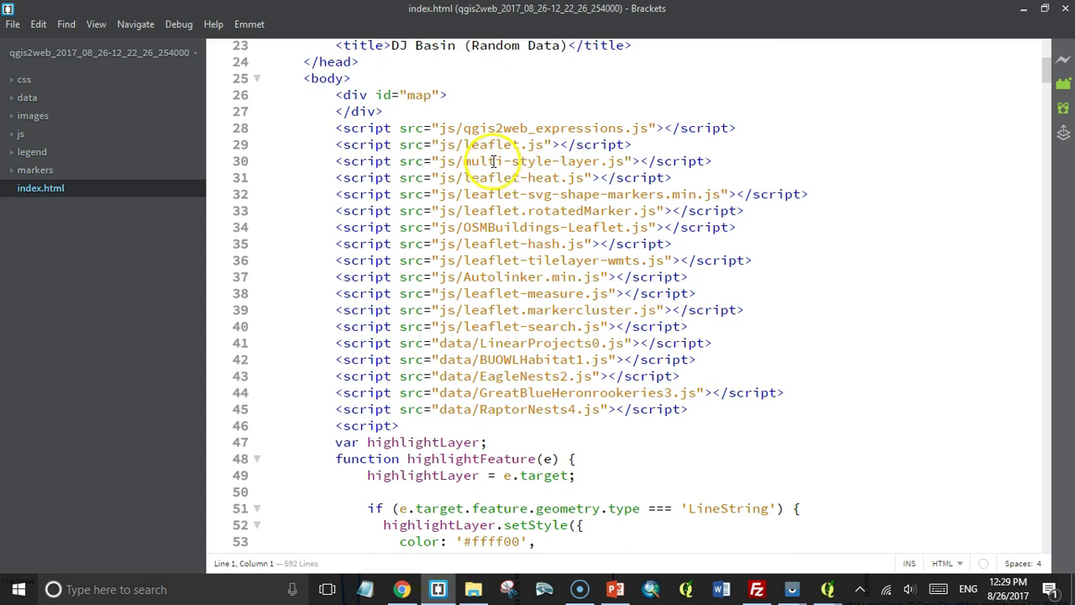
pyautogui.scroll(-2, 466, 166)
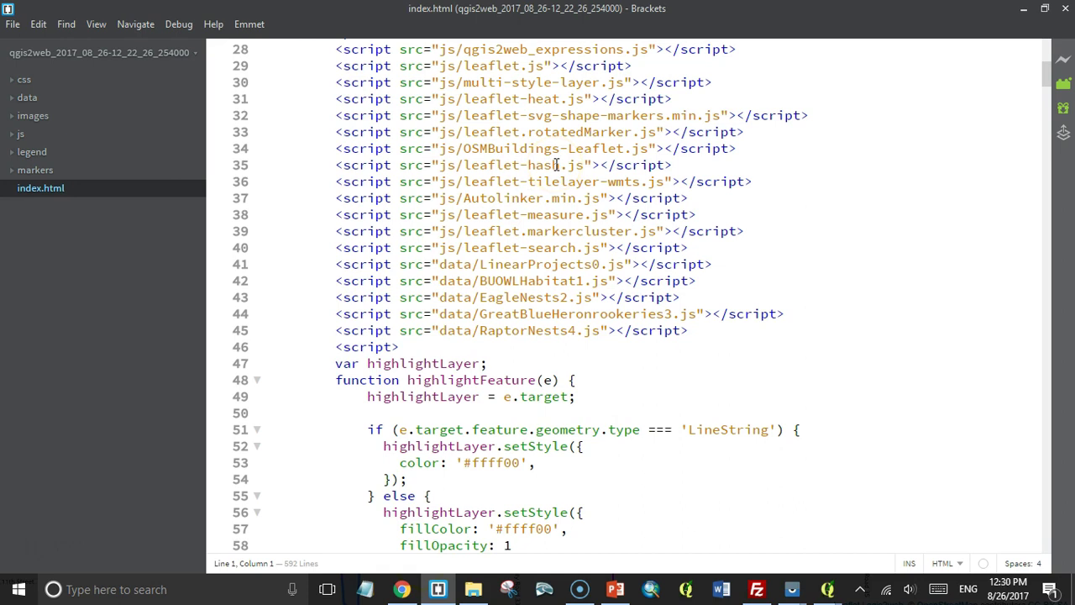
pyautogui.scroll(-3, 555, 165)
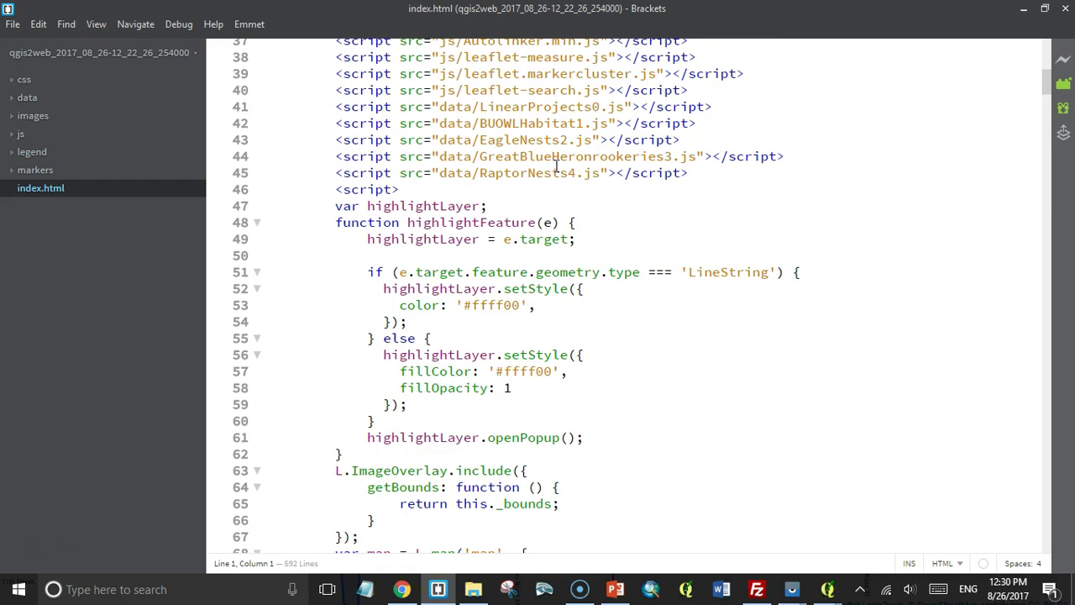
pyautogui.scroll(-5, 555, 165)
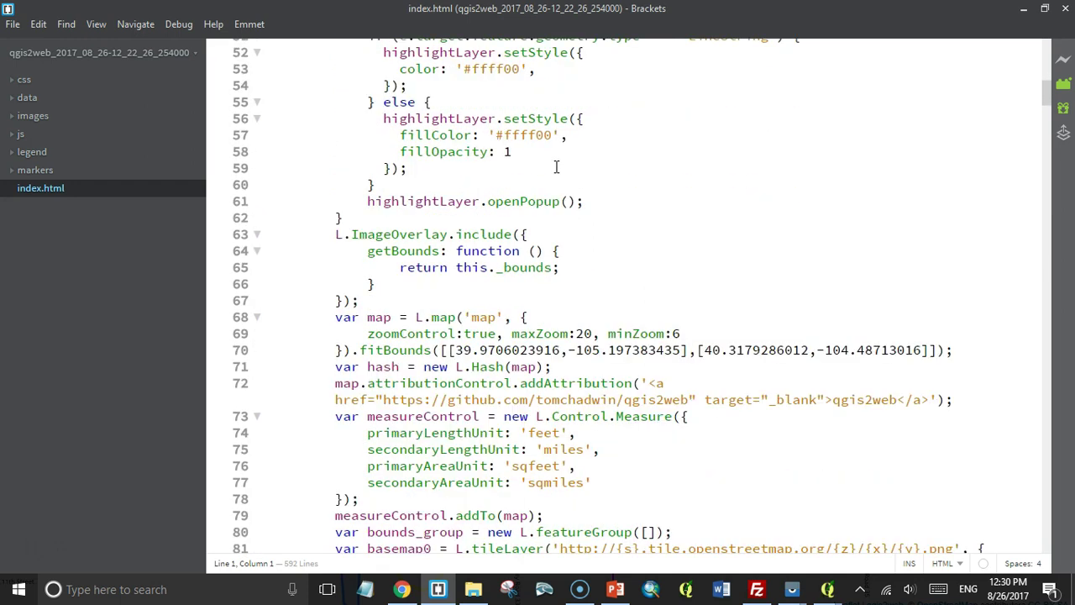
pyautogui.scroll(-6, 555, 166)
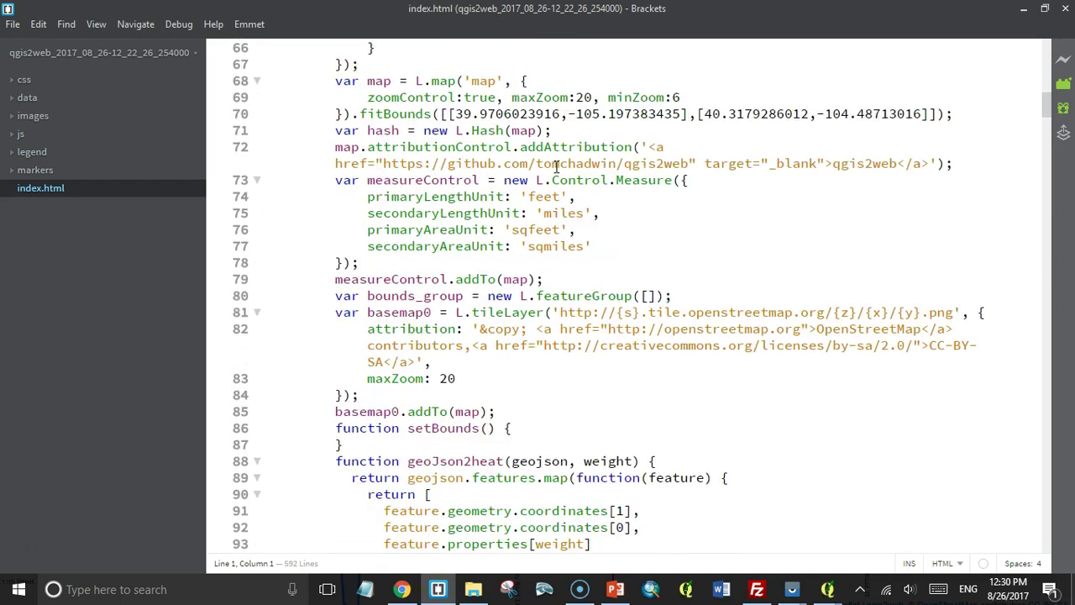
# - Find 'title' and cut the title control block at lines 571–580 near the script's end
pyautogui.click(66, 24)
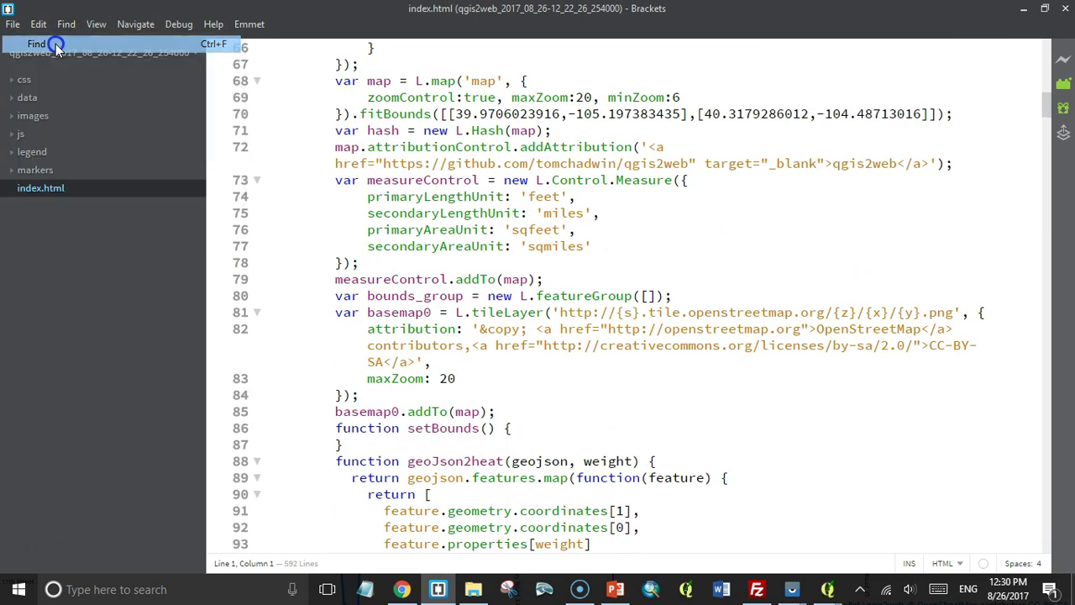
pyautogui.click(92, 39)
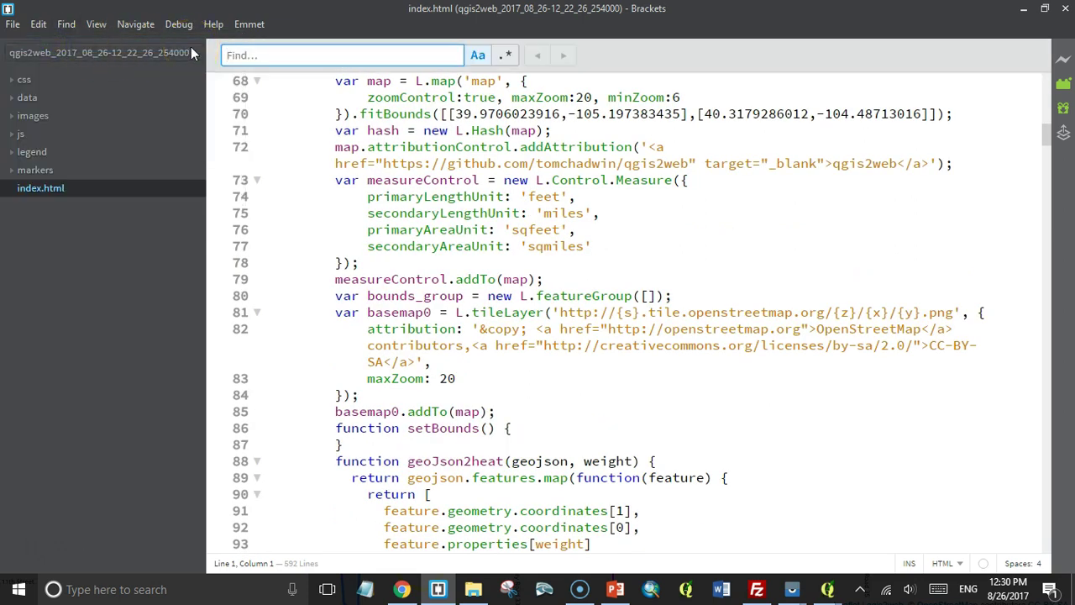
pyautogui.write('title')
pyautogui.click(563, 54)
pyautogui.click(563, 55)
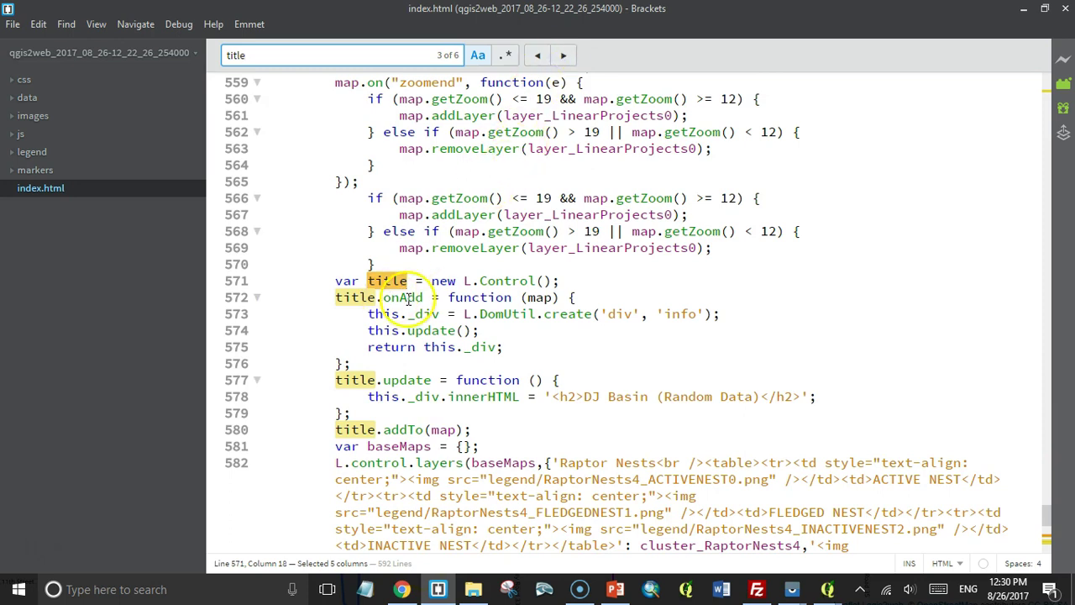
pyautogui.moveTo(261, 281); pyautogui.dragTo(260, 445)
pyautogui.hotkey('ctrl', 'c')
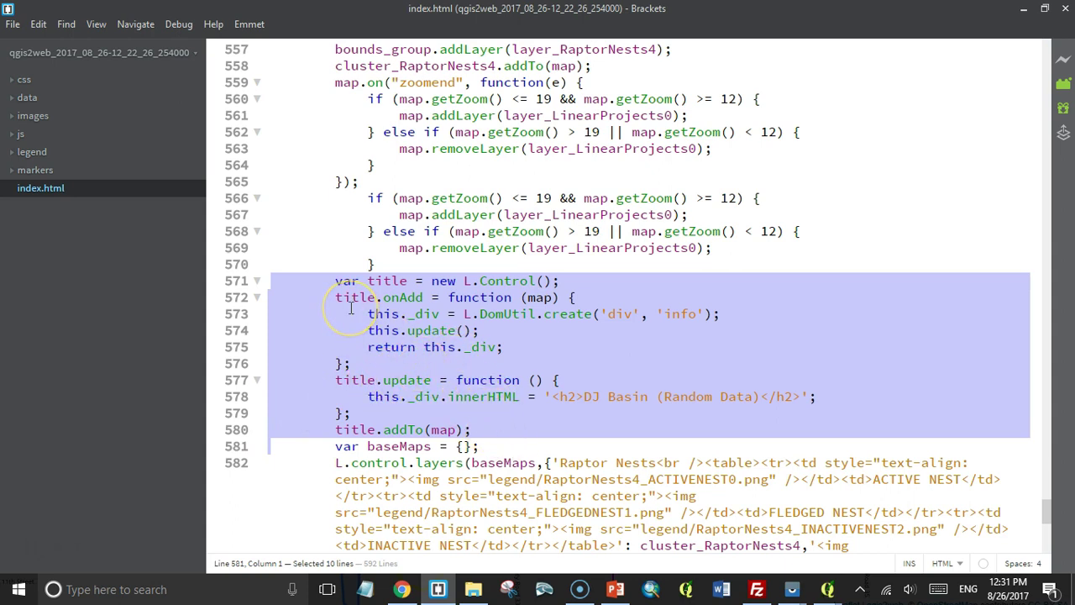
pyautogui.press('BackSpace')
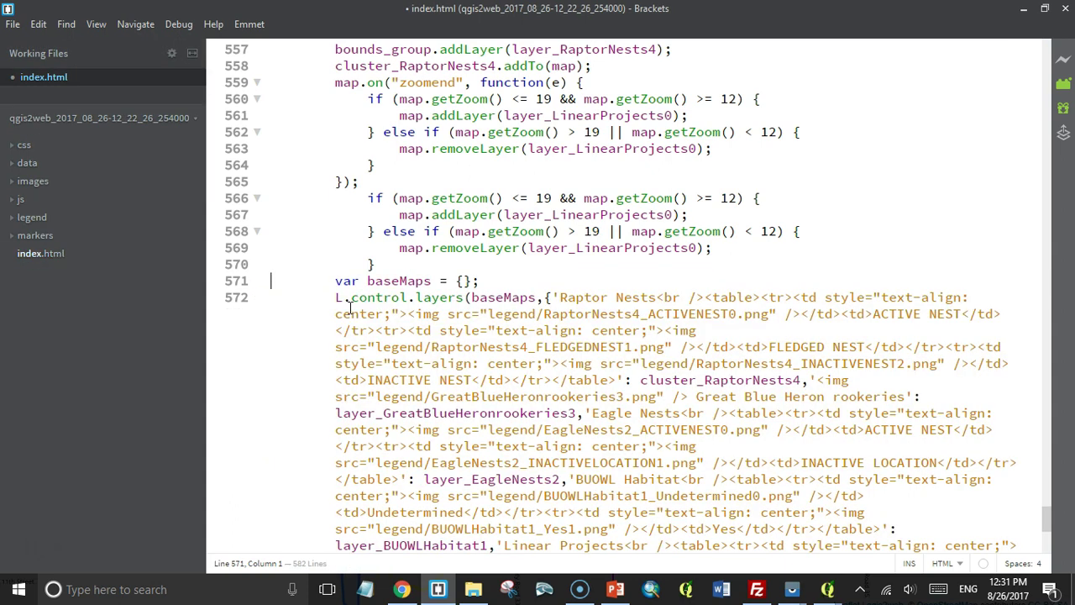
# - Paste the title control block at line 73, ahead of the measure control
pyautogui.scroll(3, 297, 296)
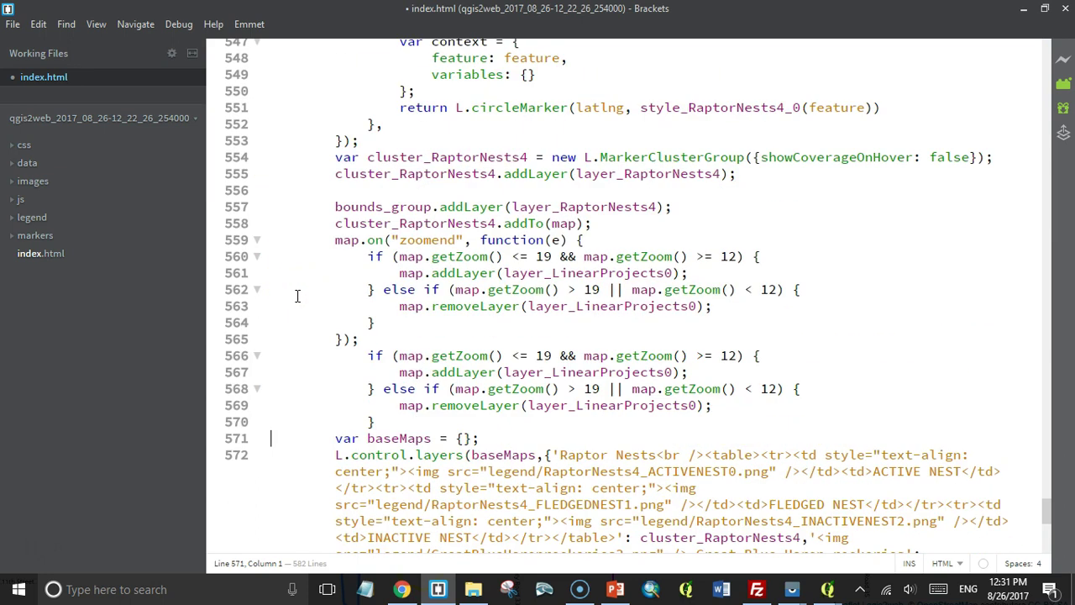
pyautogui.scroll(9, 298, 296)
pyautogui.scroll(20, 296, 295)
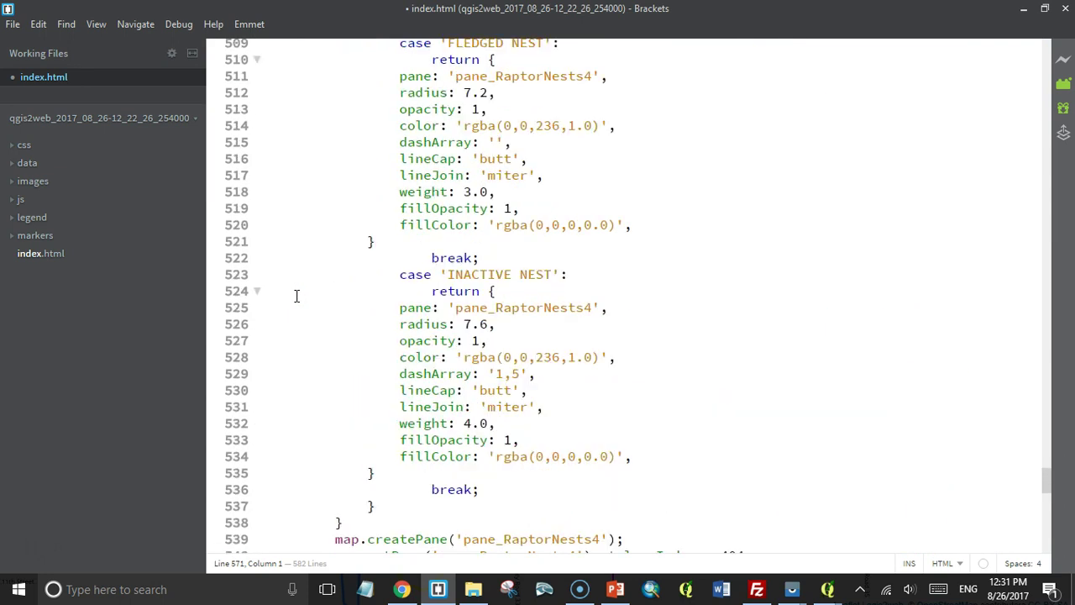
pyautogui.scroll(5, 297, 295)
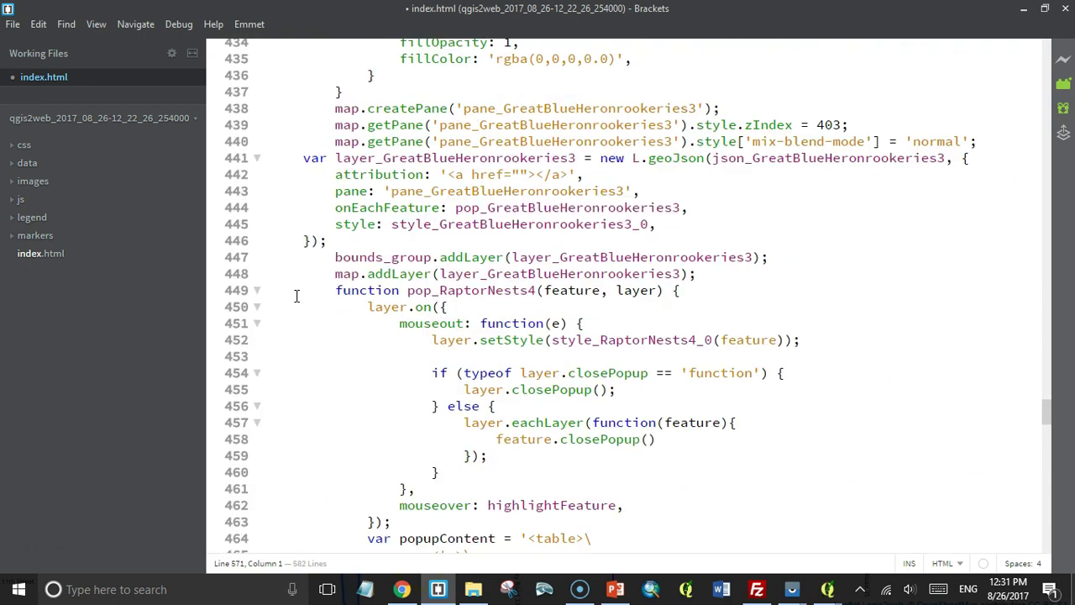
pyautogui.scroll(5, 297, 295)
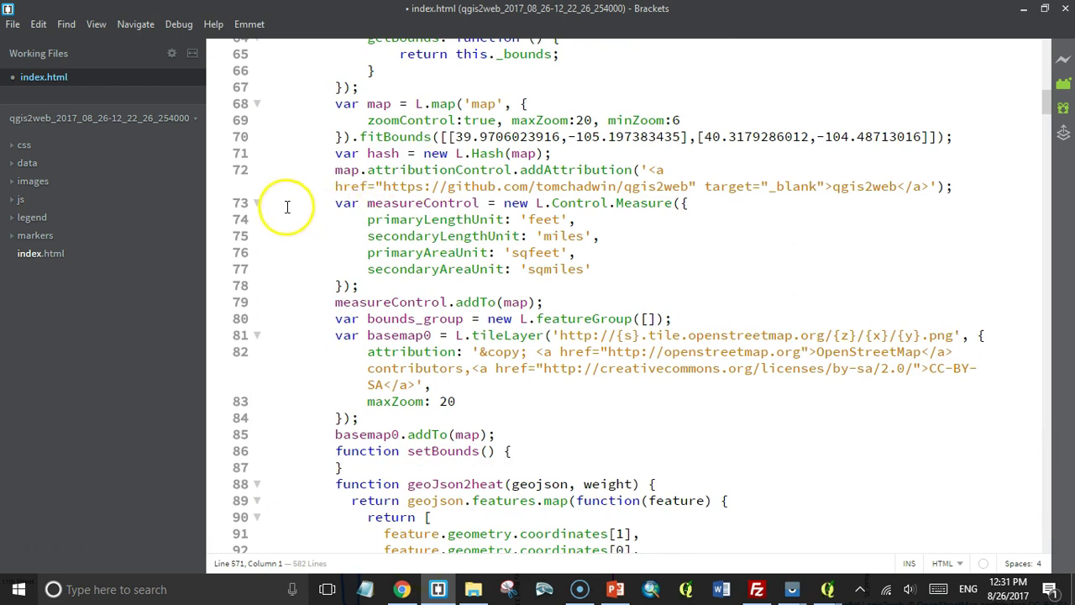
pyautogui.click(269, 202)
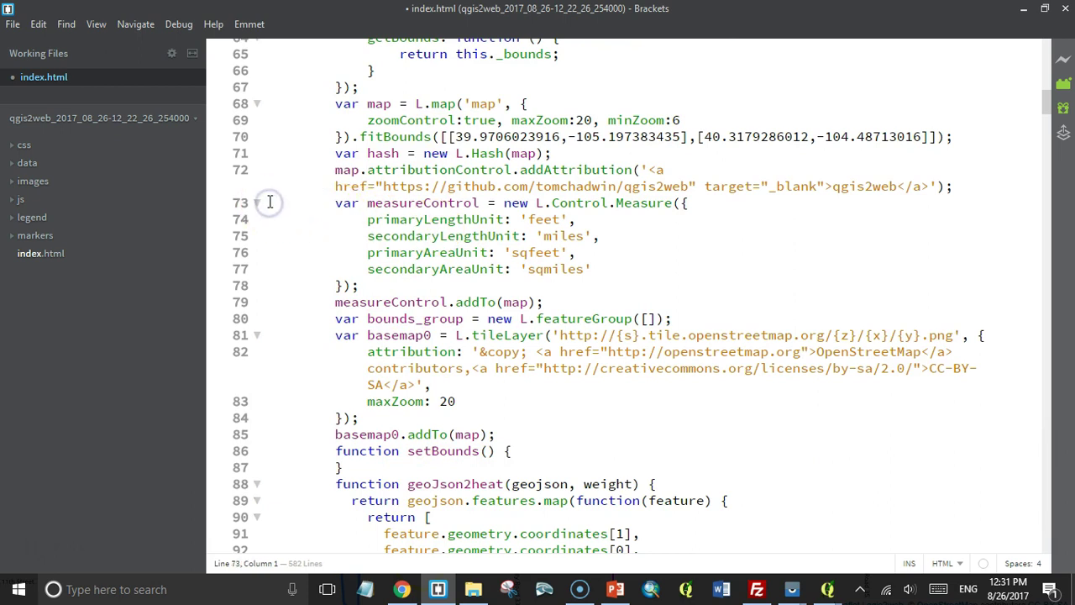
pyautogui.hotkey('ctrl', 'v')
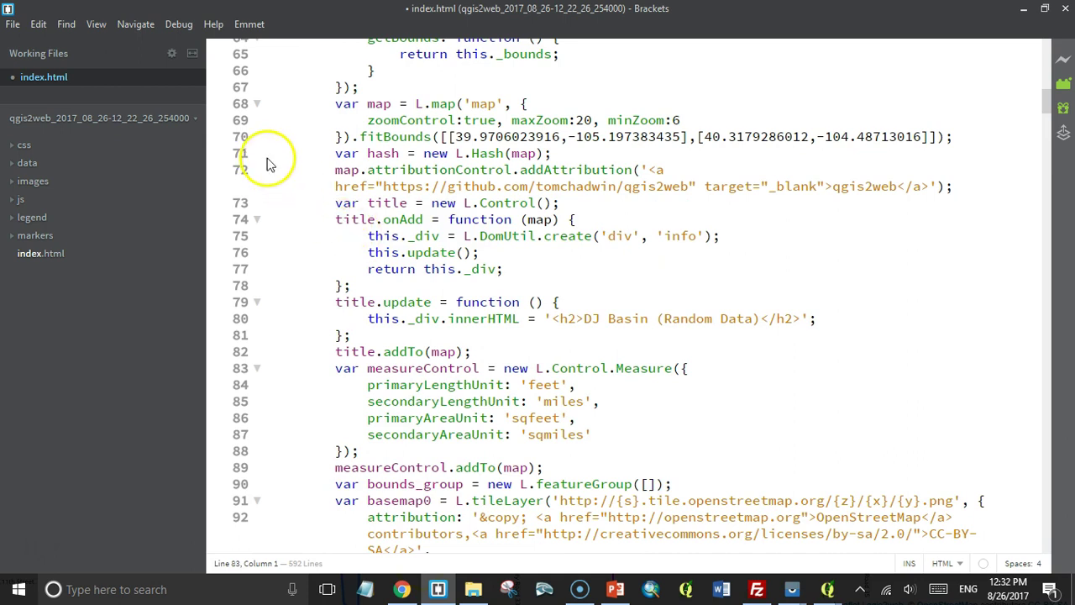
# - Find 'Search', change cluster_LinearProjects0 to layer_LinearProjects0 on line 585, and save index.html
pyautogui.click(67, 24)
pyautogui.click(59, 41)
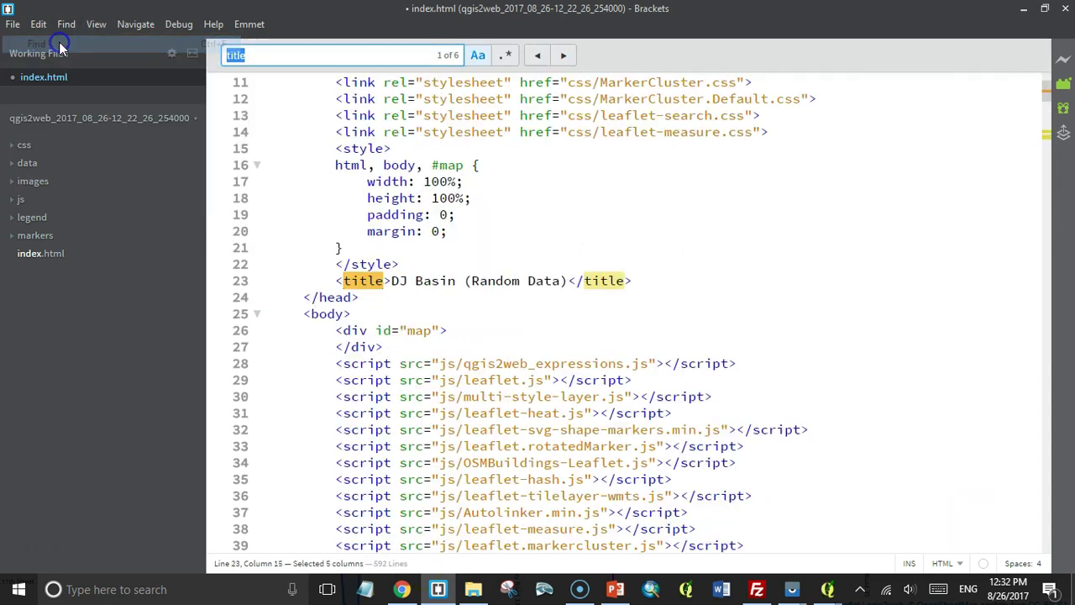
pyautogui.write('Searc')
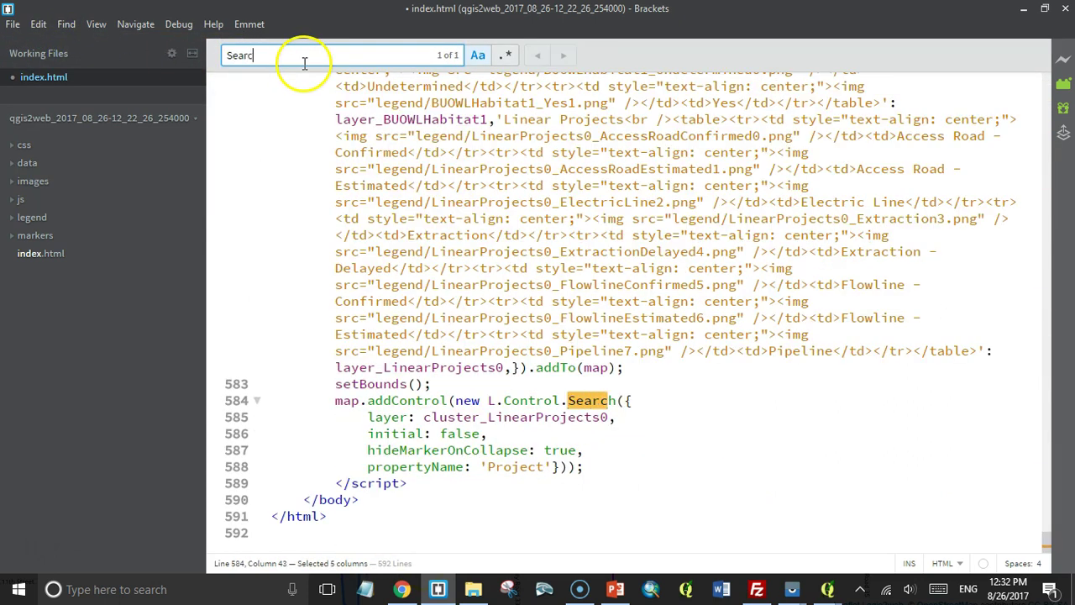
pyautogui.write('h')
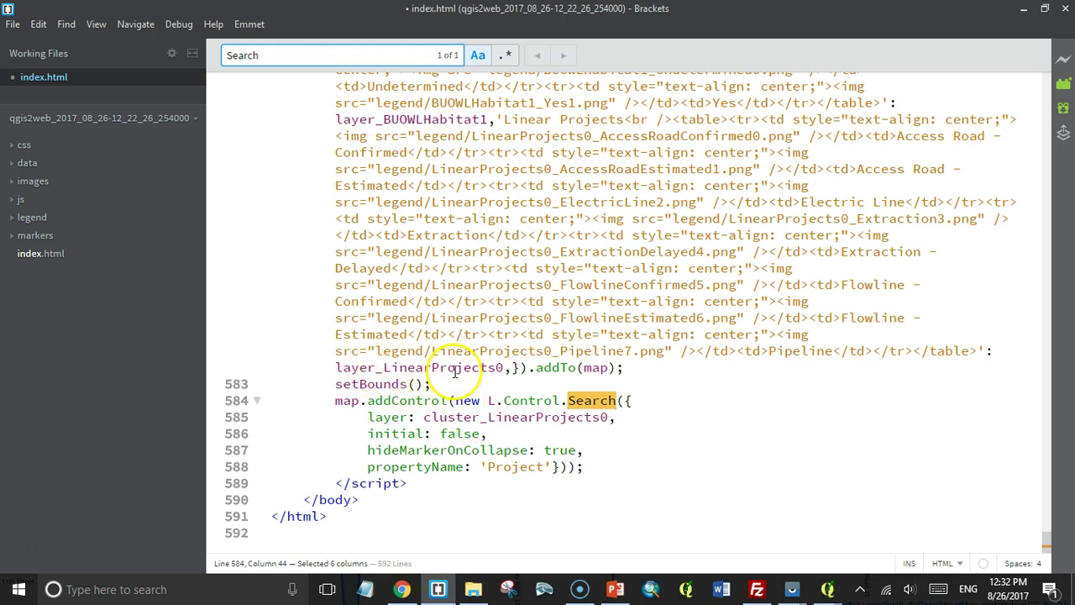
pyautogui.scroll(5, 452, 370)
pyautogui.scroll(-5, 453, 370)
pyautogui.click(472, 418)
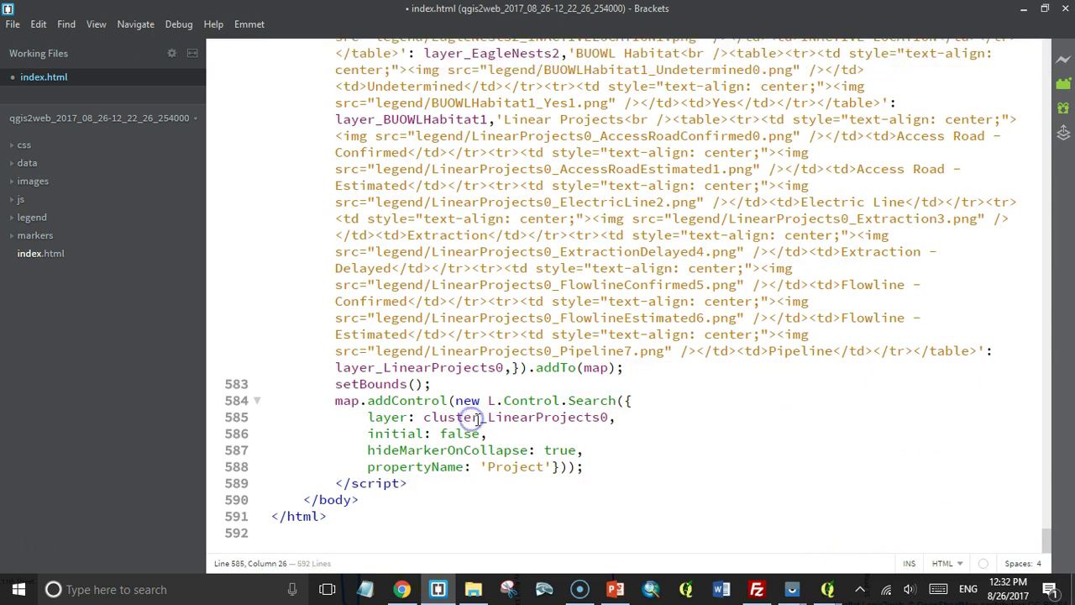
pyautogui.moveTo(477, 417); pyautogui.dragTo(425, 420)
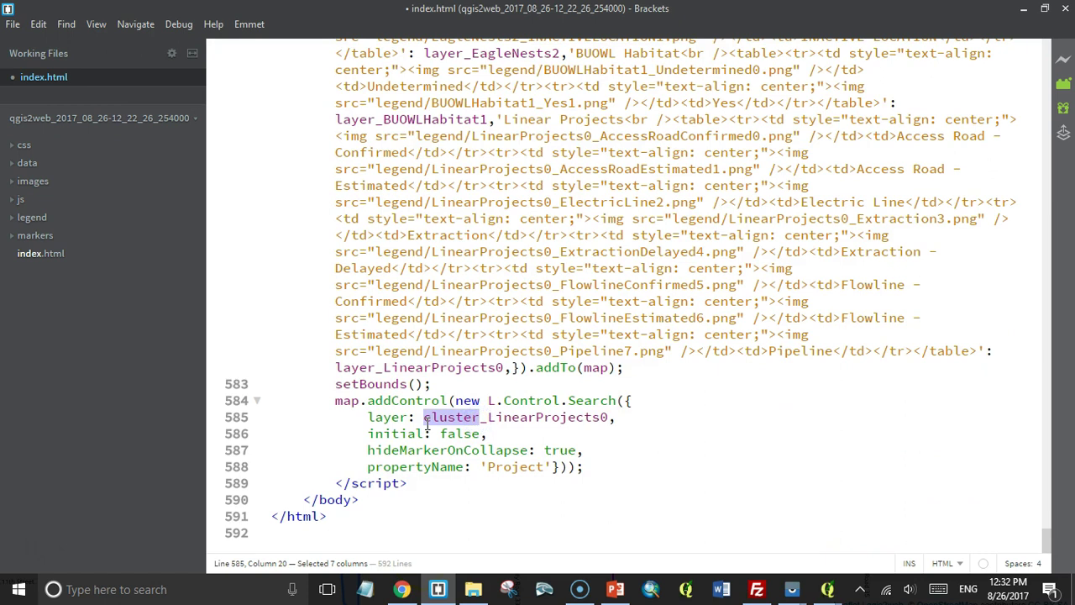
pyautogui.write('layer')
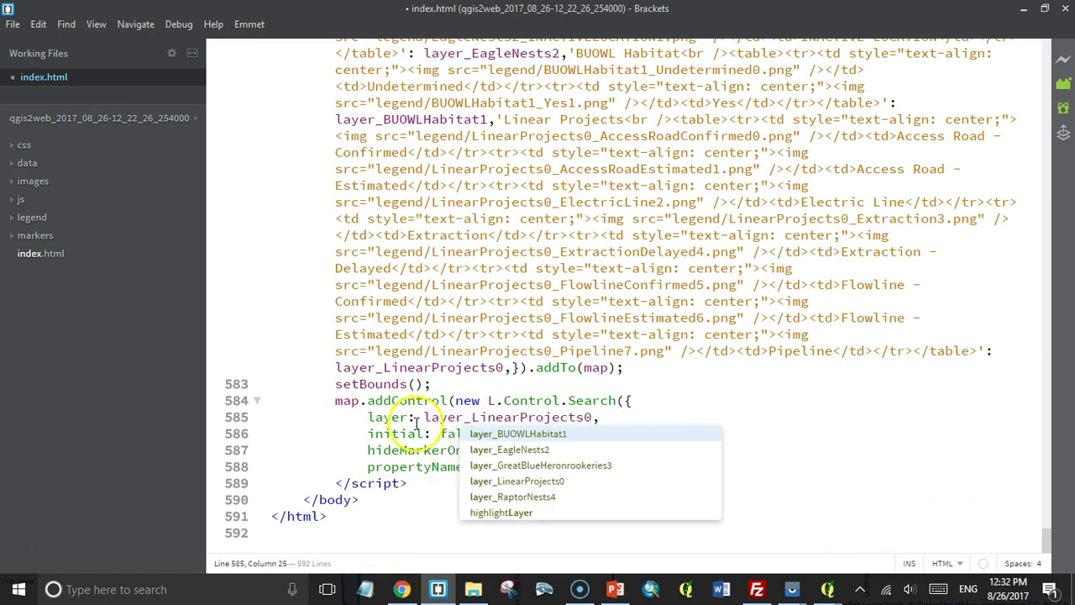
pyautogui.scroll(2, 460, 375)
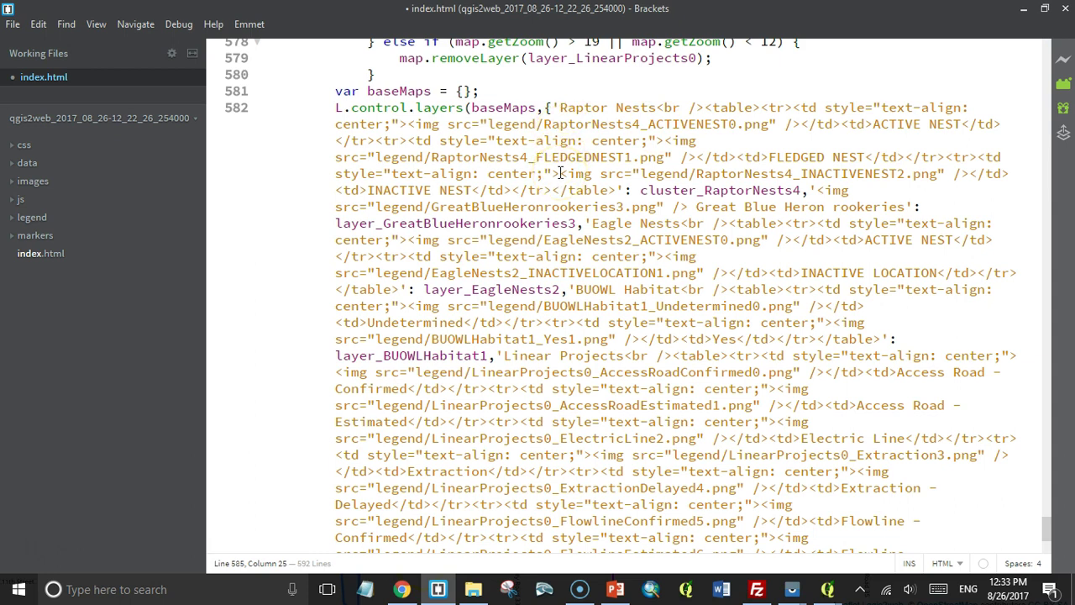
pyautogui.hotkey('ctrl', 's')
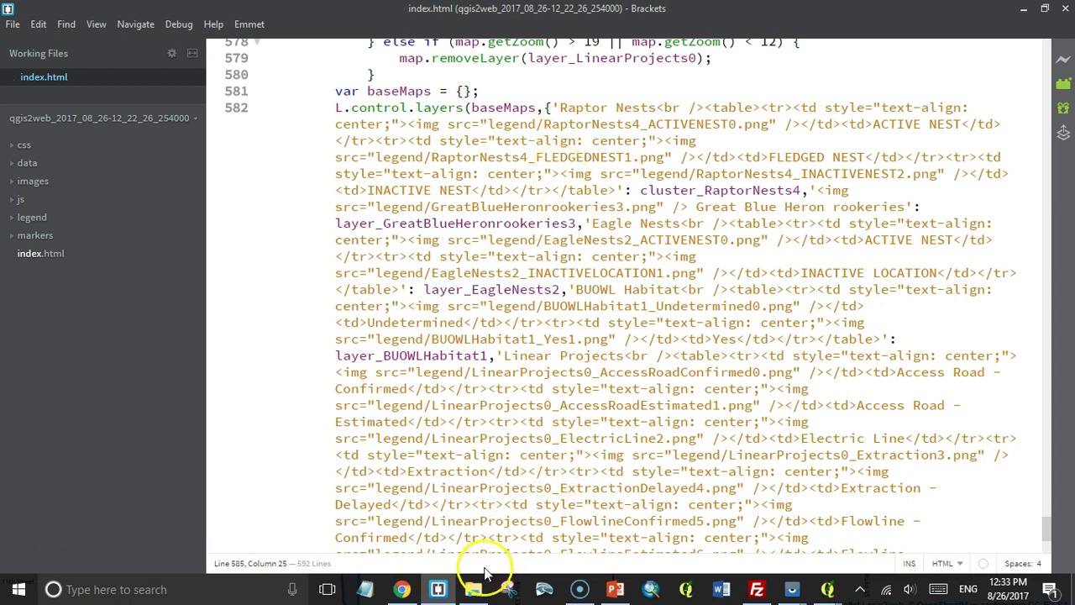
# - Reload the local DJ Basin map, search for feature 610 and show the red access road's popup
pyautogui.click(410, 591)
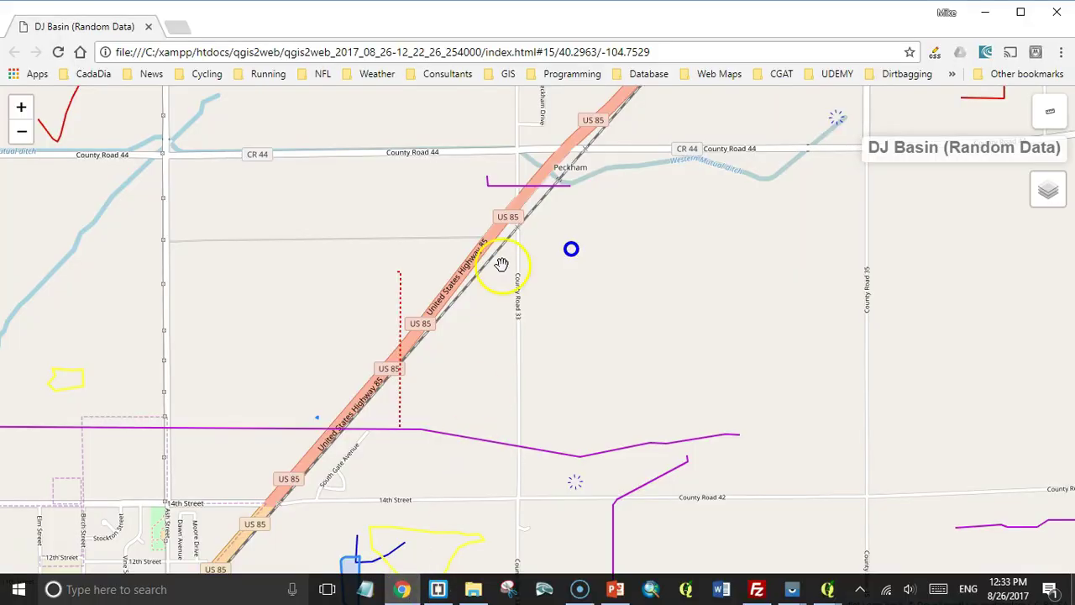
pyautogui.click(58, 52)
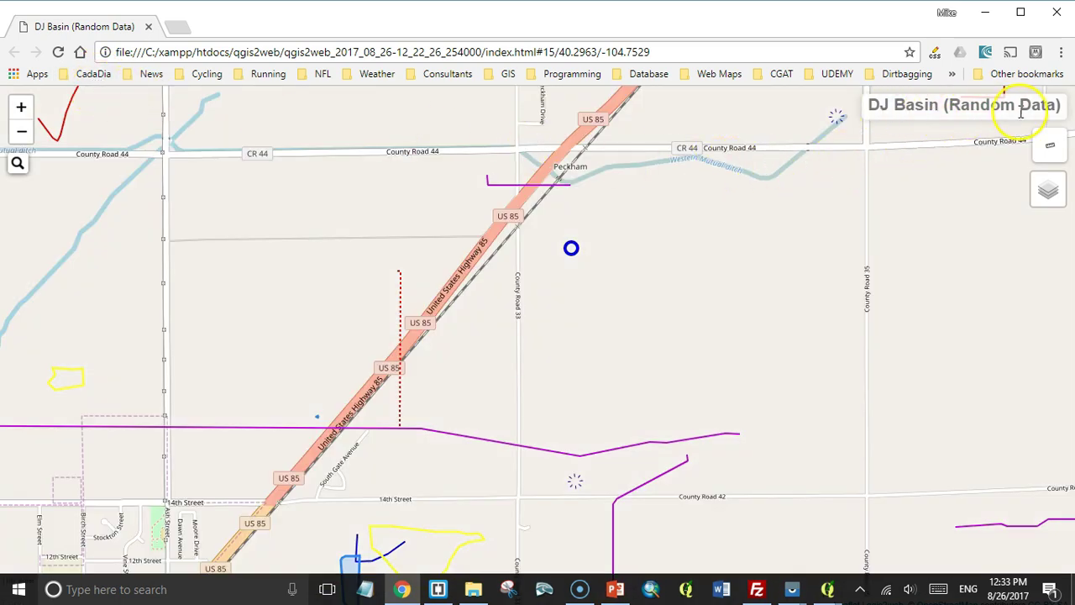
pyautogui.moveTo(1048, 152)
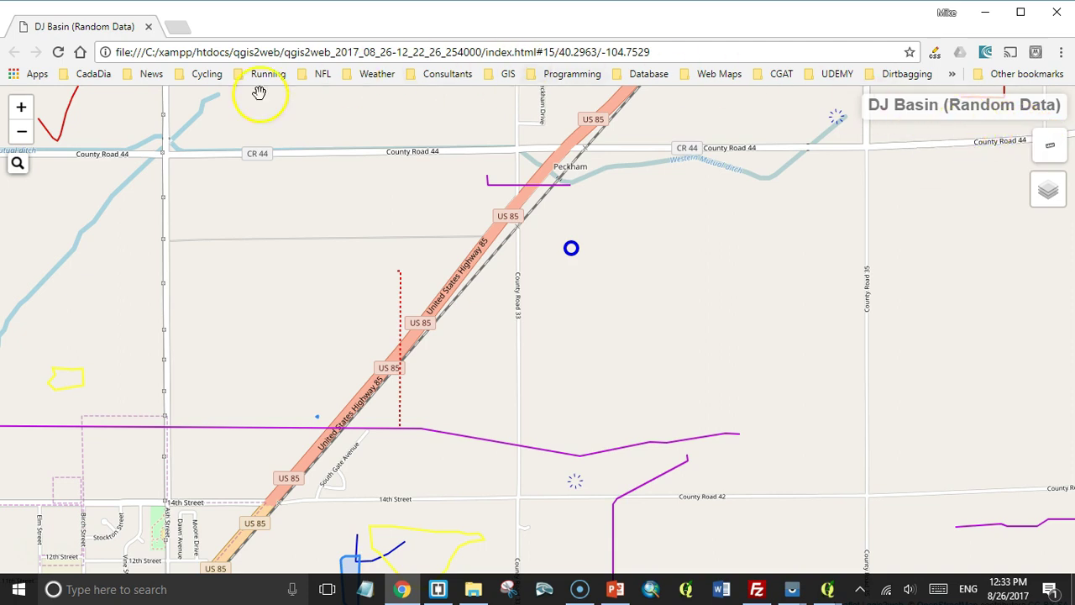
pyautogui.click(18, 165)
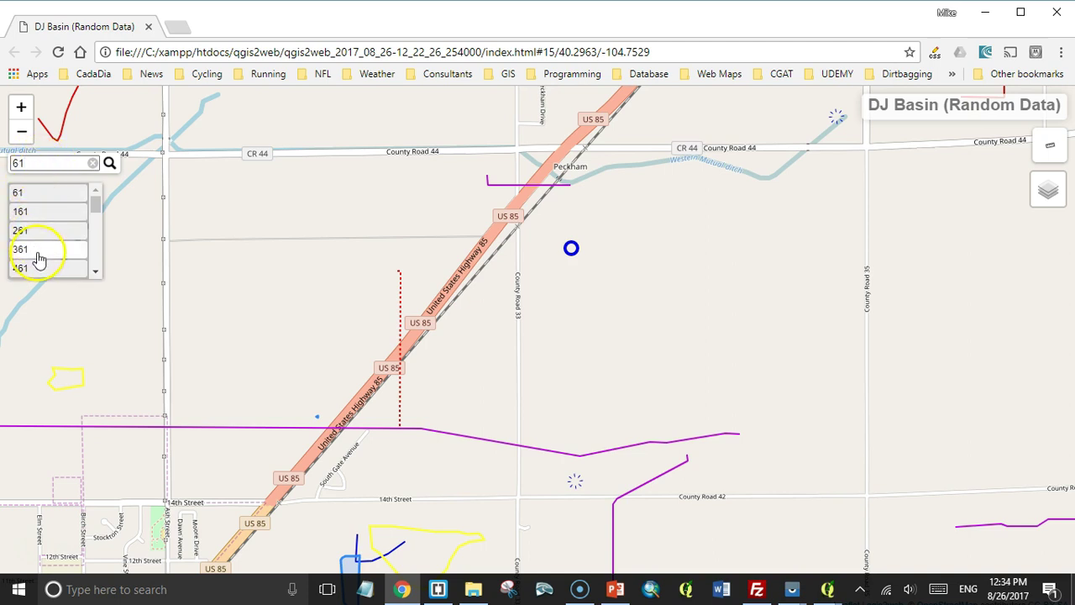
pyautogui.moveTo(96, 205); pyautogui.dragTo(99, 223)
pyautogui.click(40, 164)
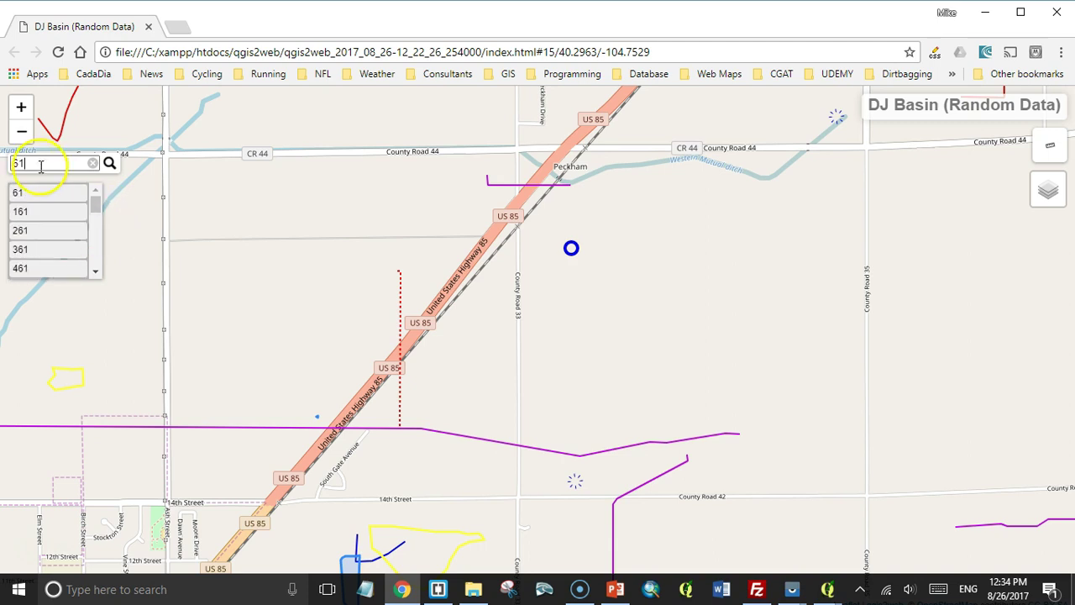
pyautogui.write('0')
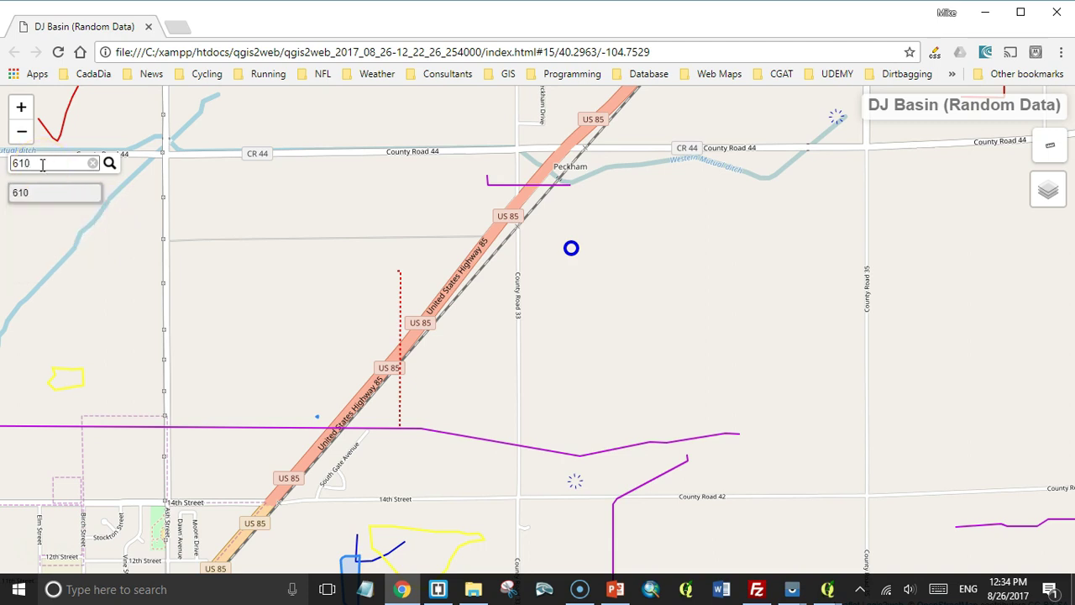
pyautogui.press('Return')
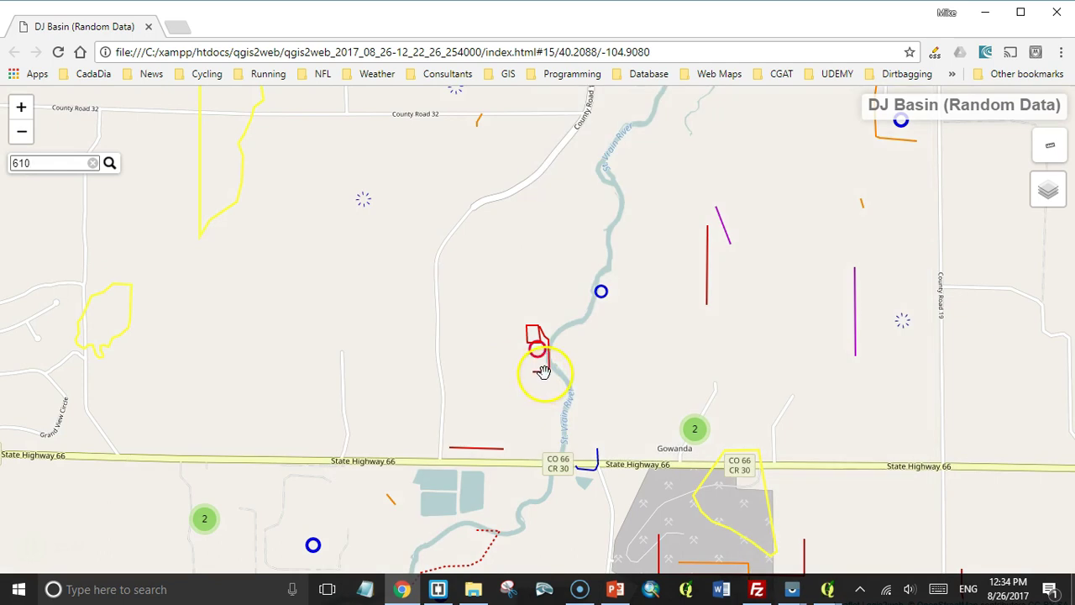
pyautogui.click(549, 372)
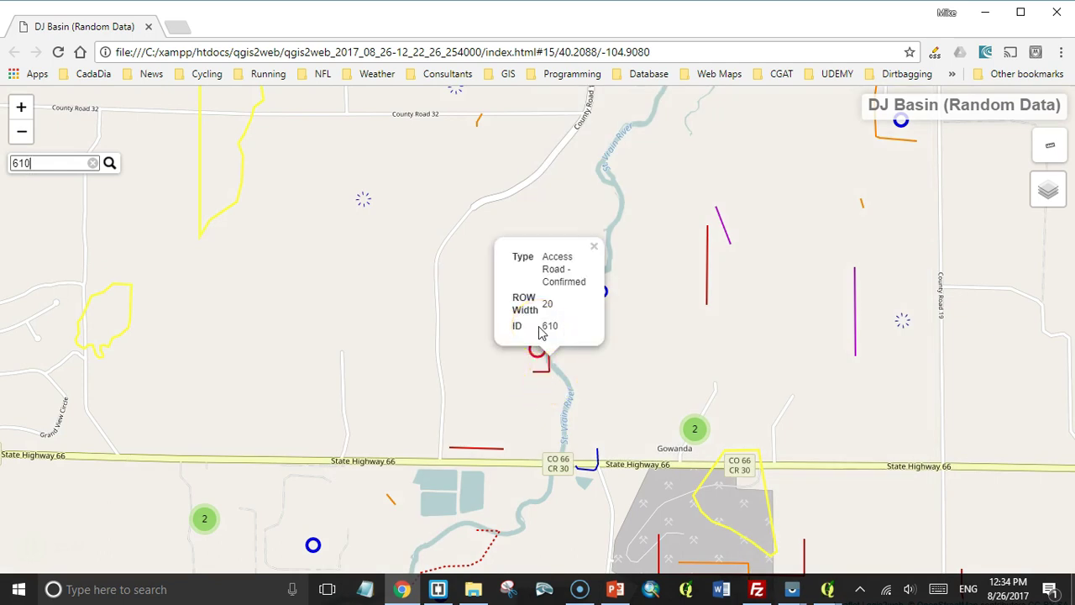
pyautogui.click(546, 328)
# - Go to millermountain.com/qgis2web in Chrome, which shows a 404 Not Found page
pyautogui.click(698, 52)
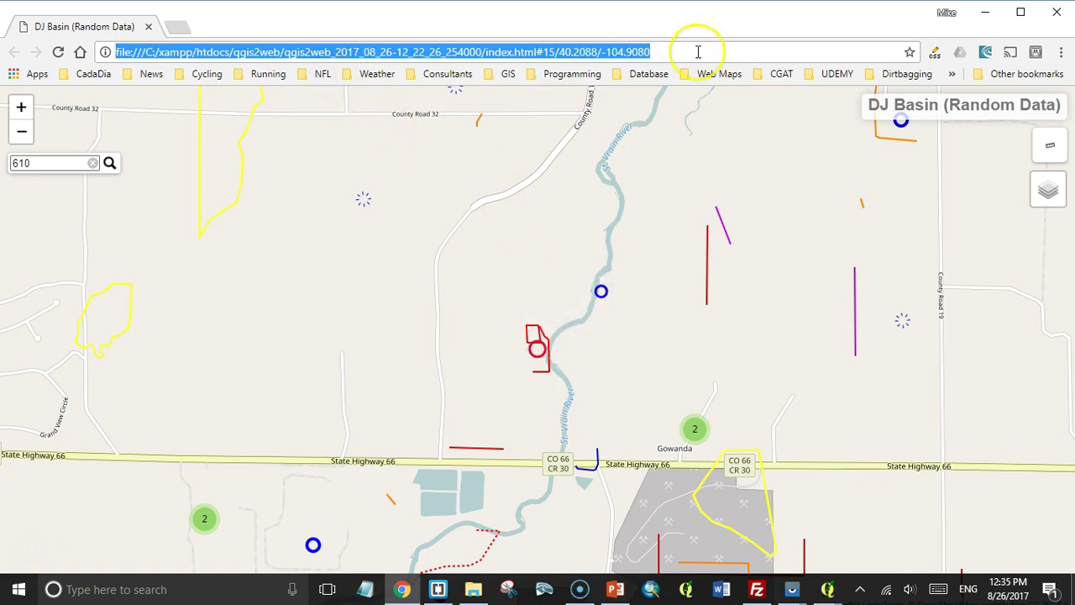
pyautogui.write('millermount')
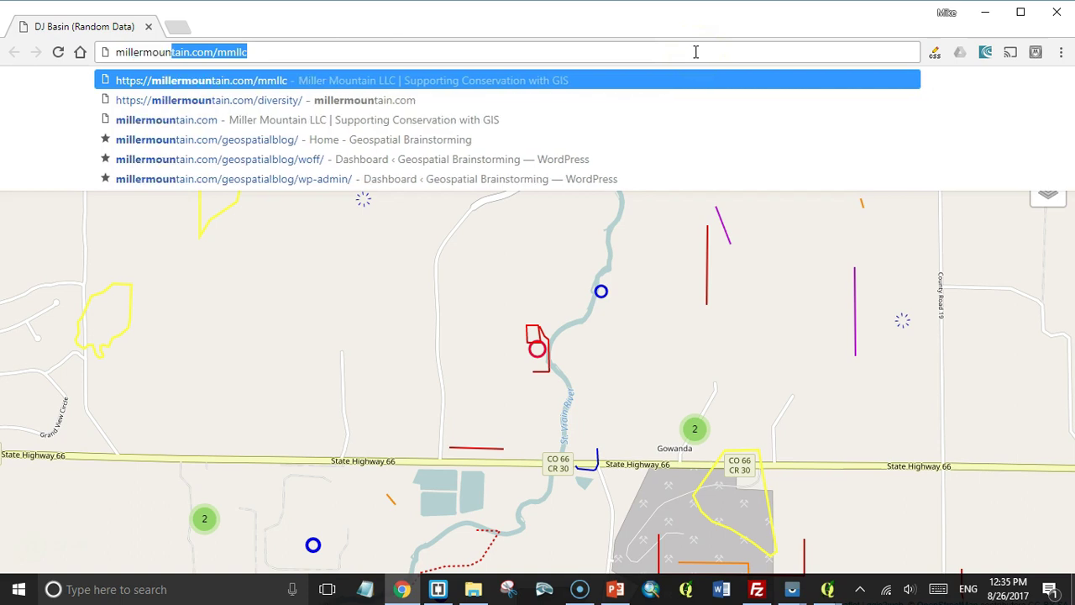
pyautogui.write('ain.')
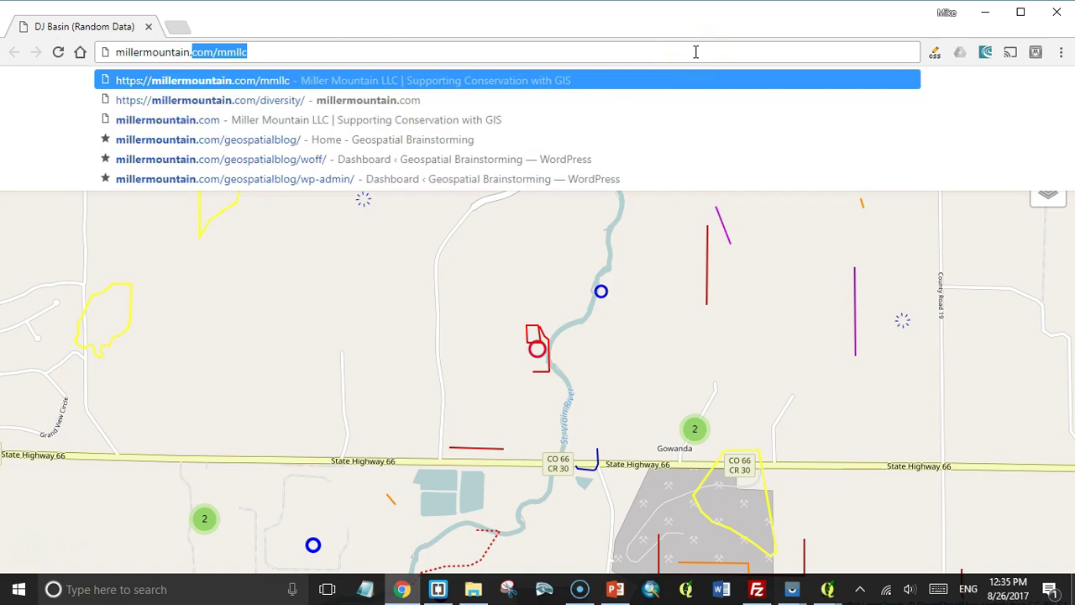
pyautogui.write('com/qgi')
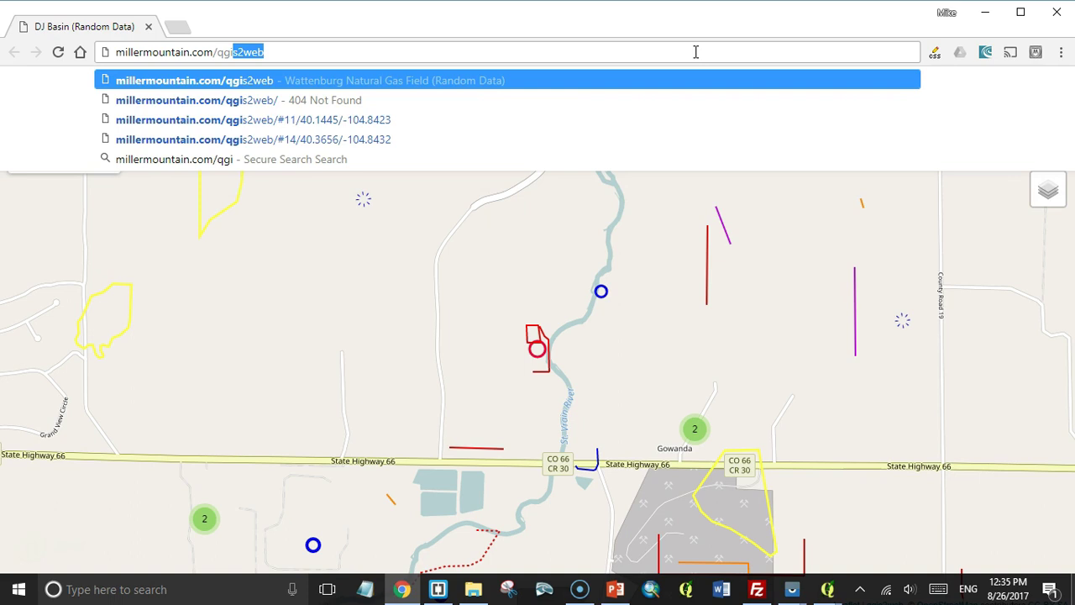
pyautogui.write('s2')
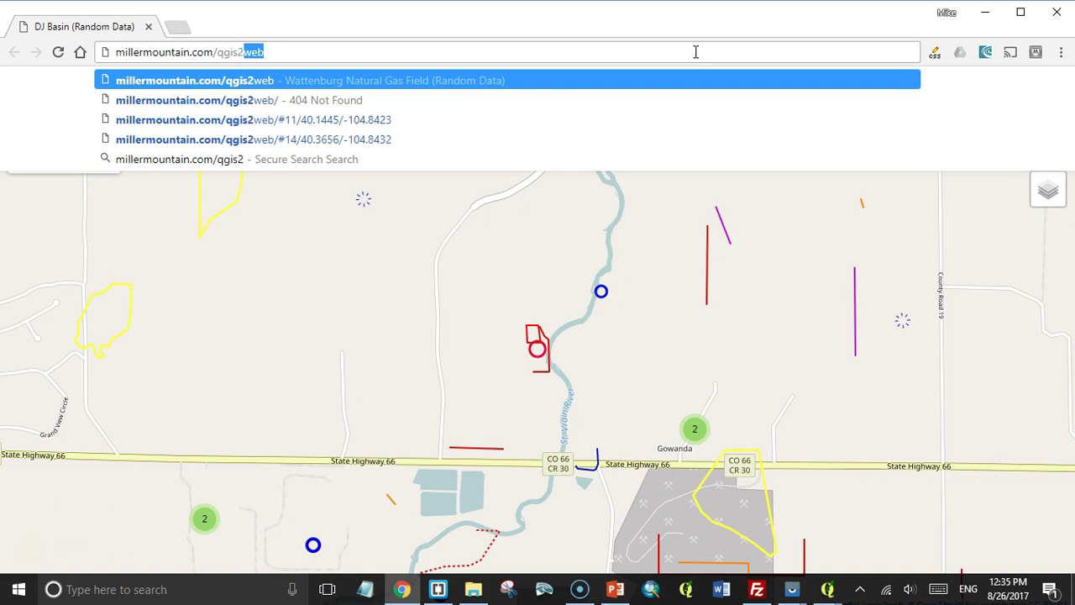
pyautogui.press('Return')
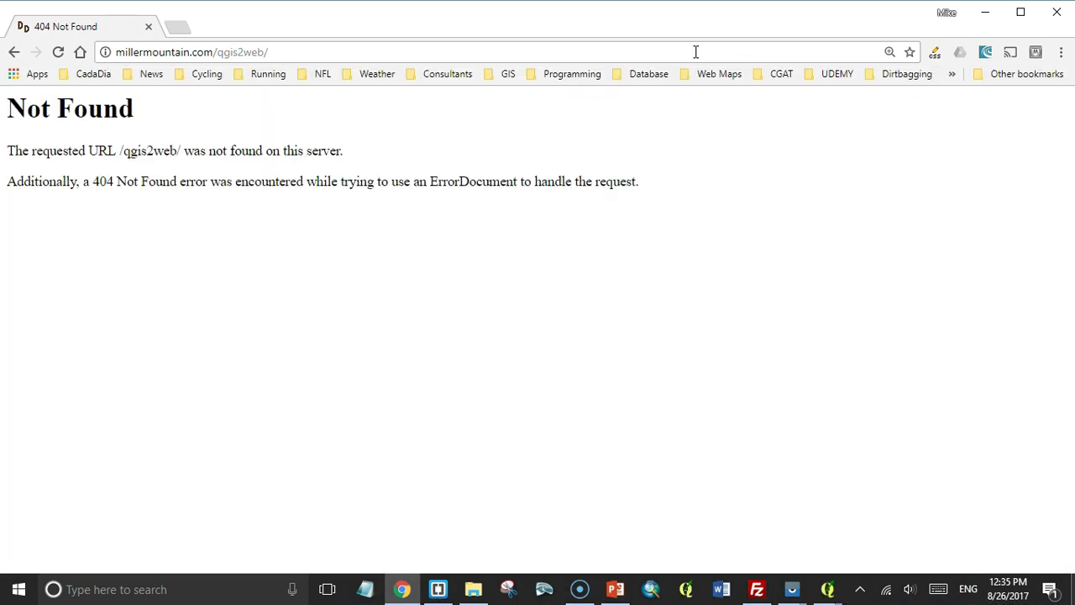
pyautogui.moveTo(754, 590)
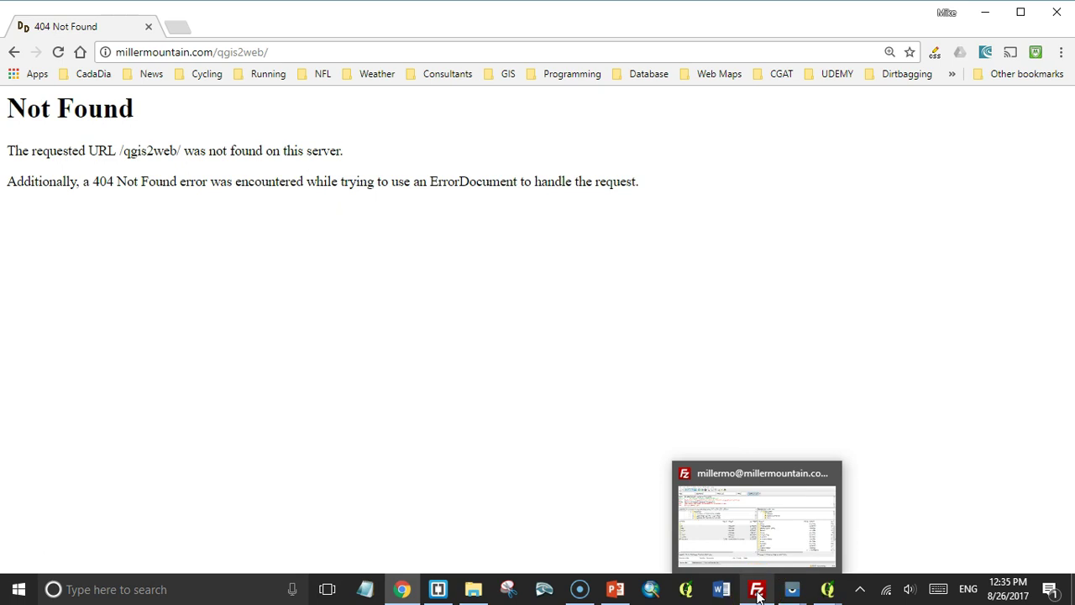
# - Create a remote directory named qgis2web inside /public_html on the server
pyautogui.click(757, 590)
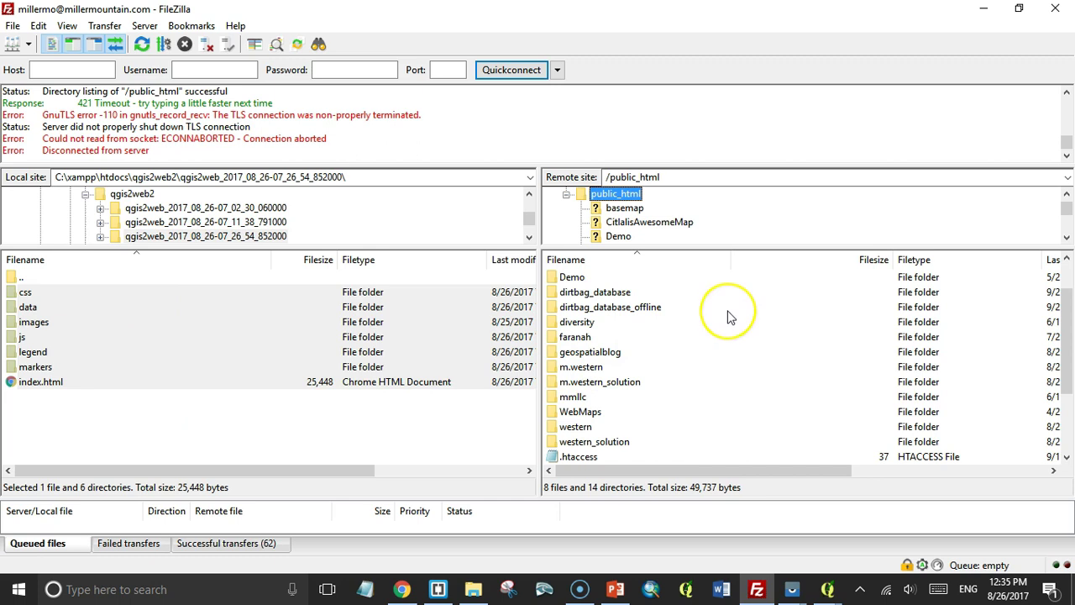
pyautogui.scroll(-1, 729, 317)
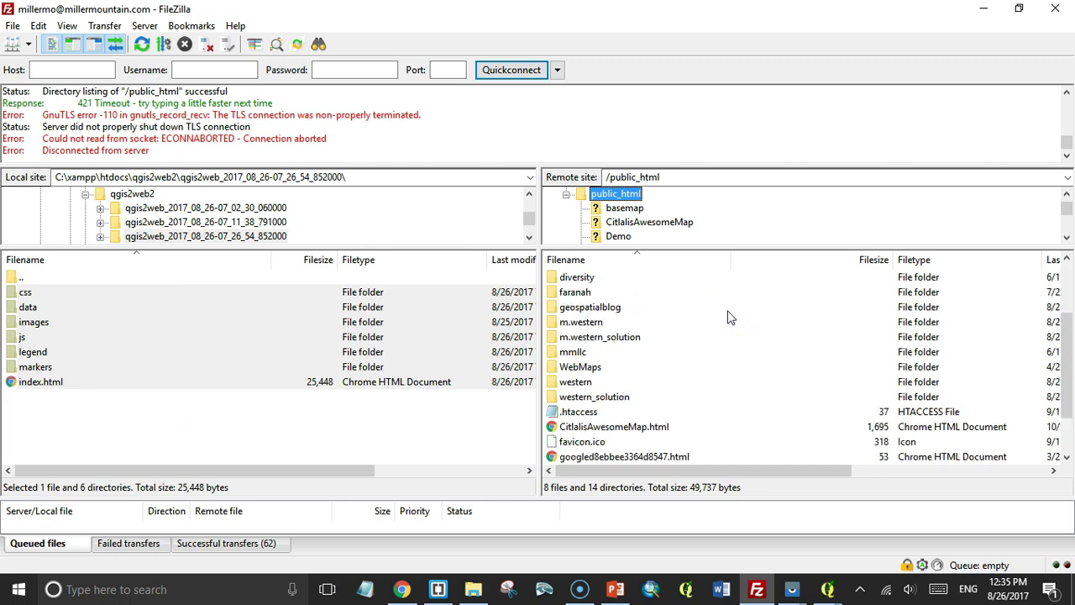
pyautogui.rightClick(685, 327)
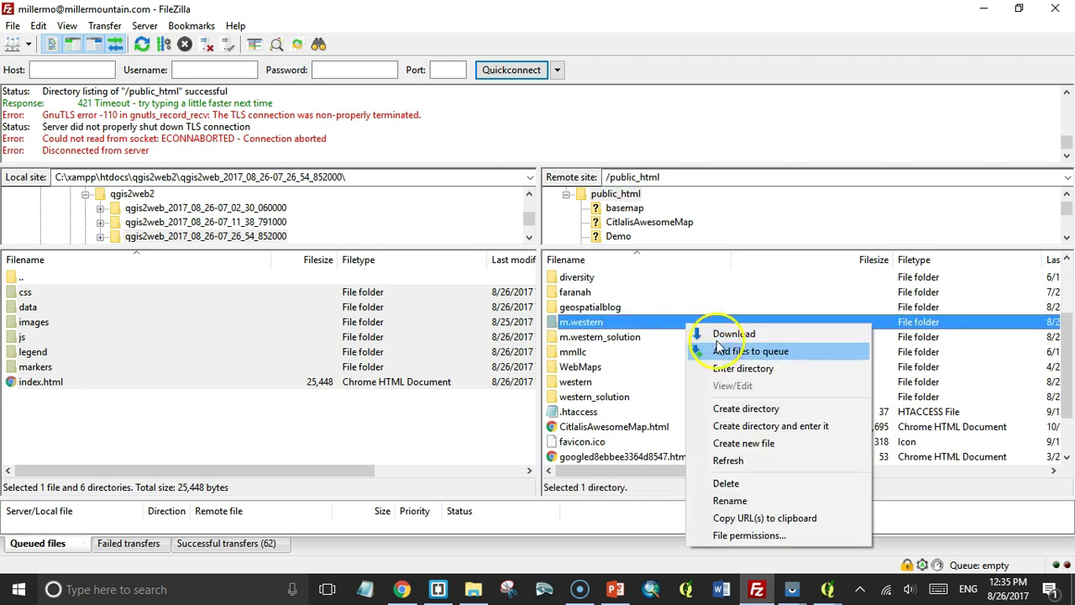
pyautogui.click(746, 408)
pyautogui.write('qgis2web')
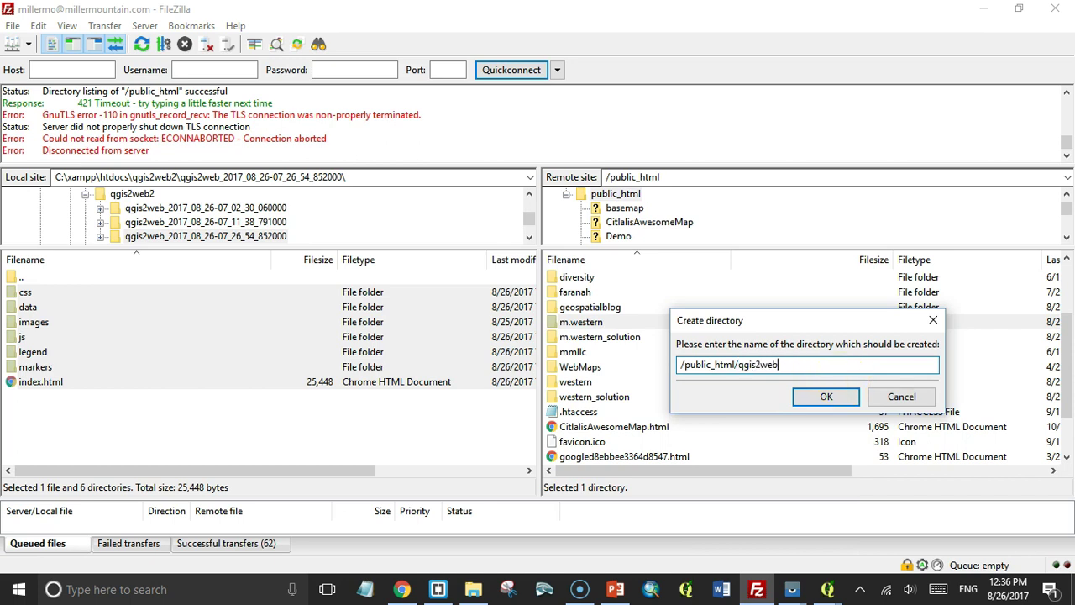
pyautogui.press('Return')
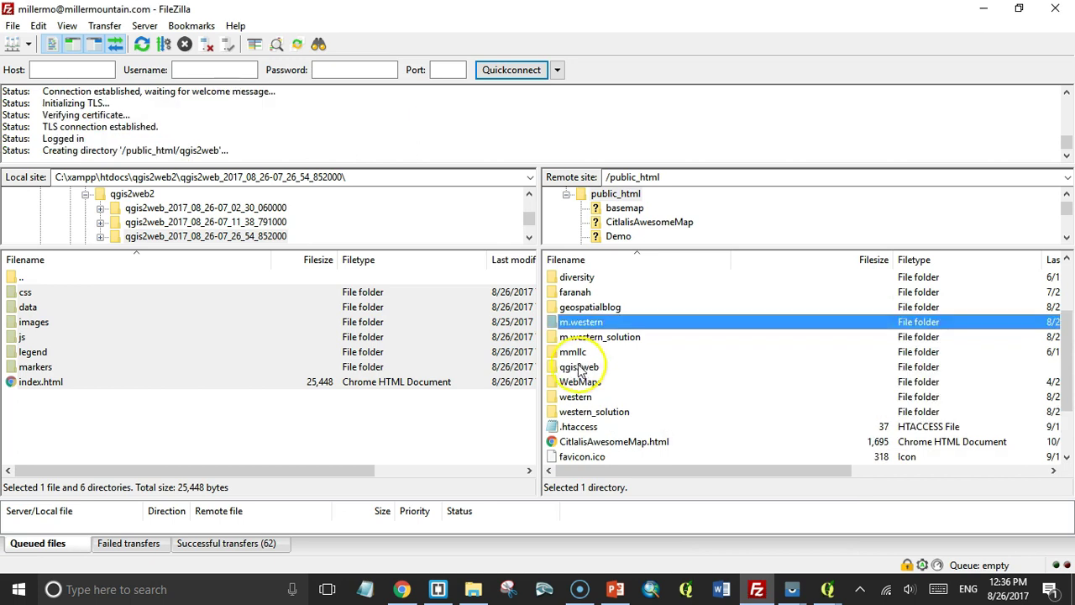
# - Browse the local side to the dated qgis2web export folder inside htdocs
pyautogui.scroll(1, 252, 214)
pyautogui.click(108, 222)
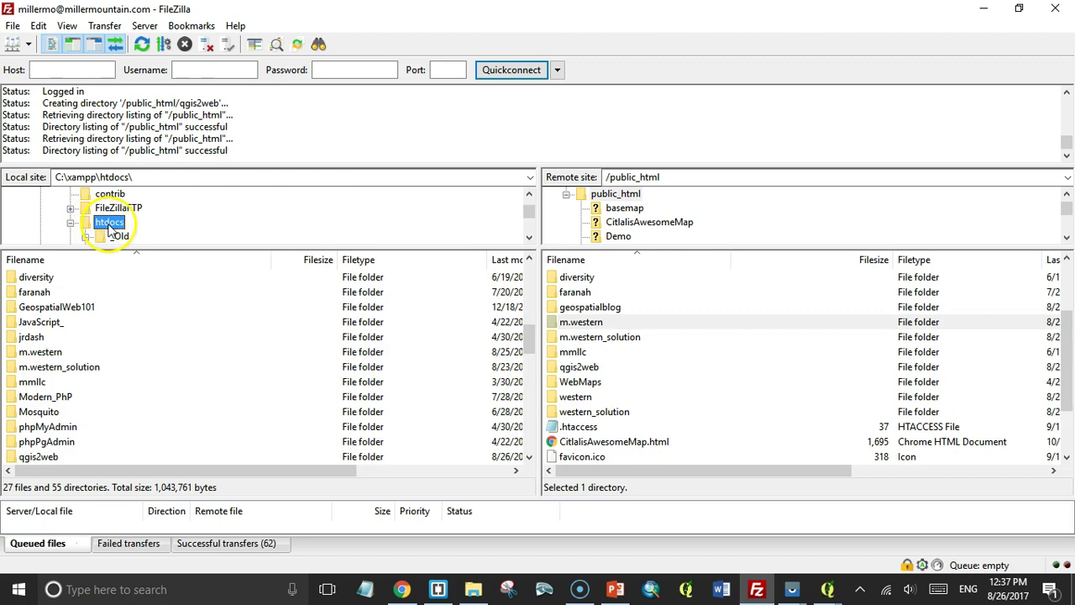
pyautogui.click(529, 238)
pyautogui.moveTo(532, 335); pyautogui.dragTo(530, 358)
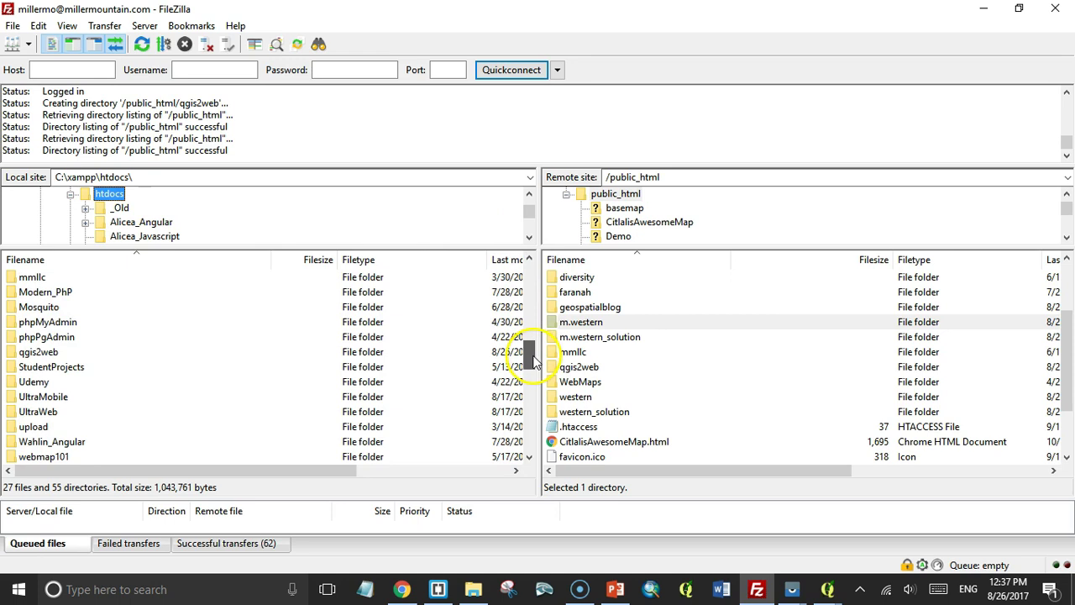
pyautogui.doubleClick(34, 352)
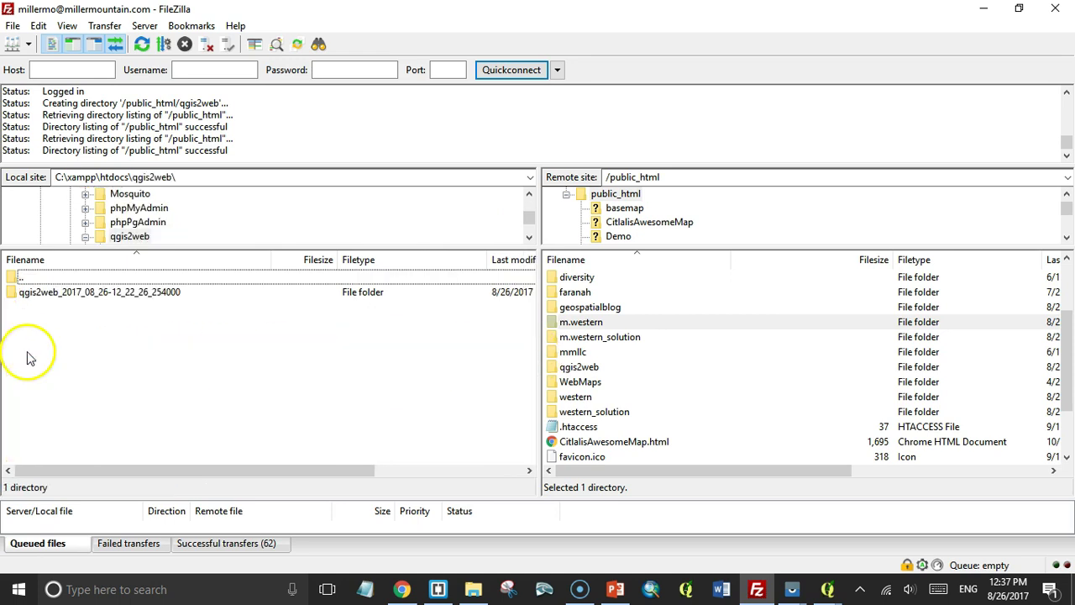
pyautogui.doubleClick(84, 300)
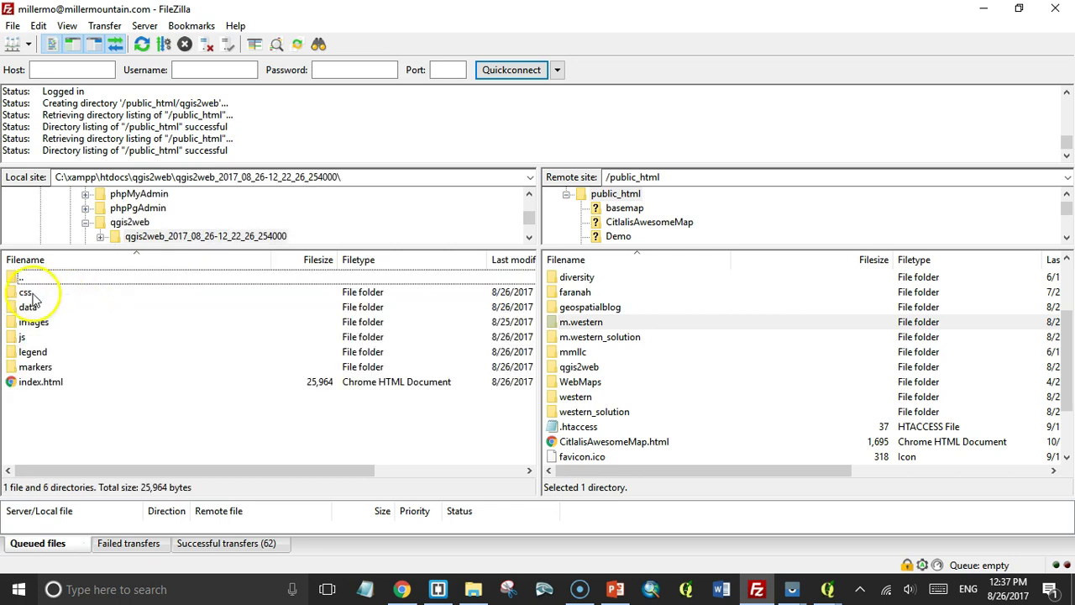
# - Select the exported items and open the remote qgis2web folder as the destination
pyautogui.click(38, 294)
pyautogui.keyDown('shift'); pyautogui.click(35, 382); pyautogui.keyUp('shift')
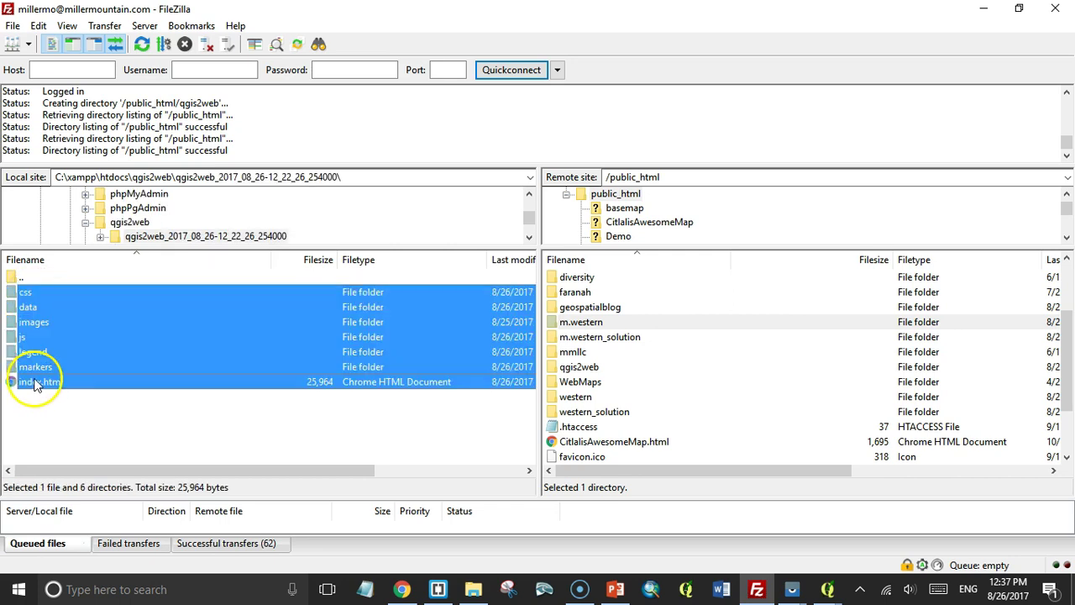
pyautogui.rightClick(46, 296)
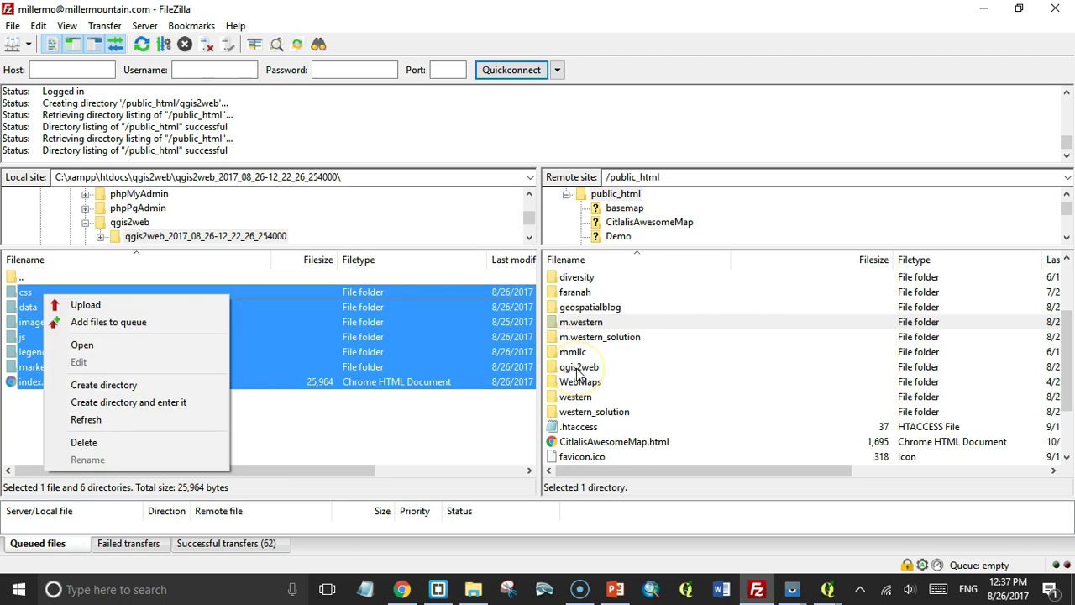
pyautogui.click(578, 370)
pyautogui.doubleClick(577, 368)
pyautogui.click(609, 318)
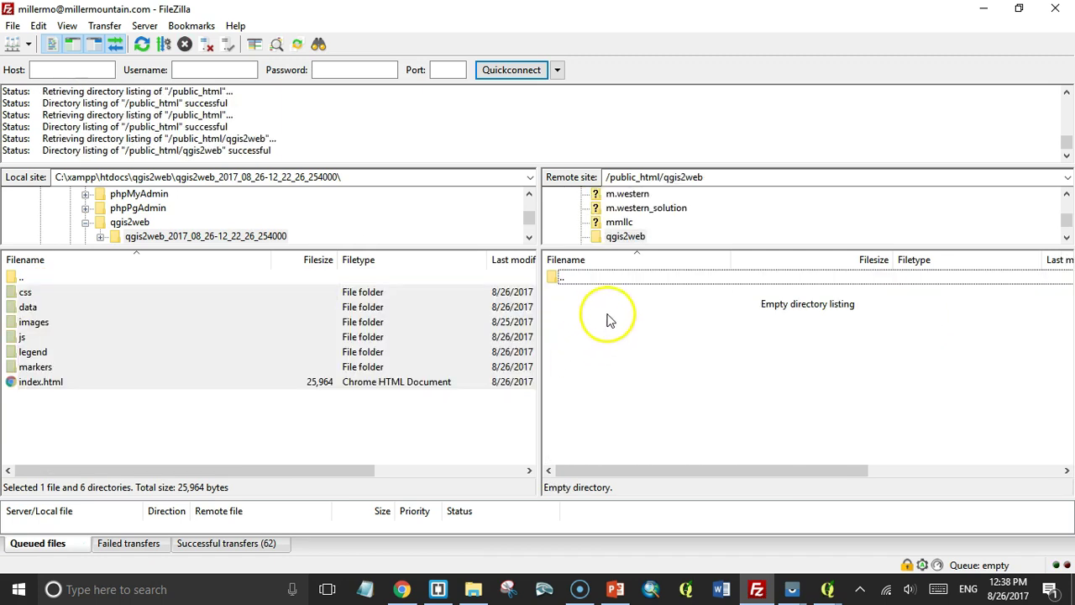
# - Upload css, data, images, js, legend, markers and index.html to /public_html/qgis2web
pyautogui.click(46, 293)
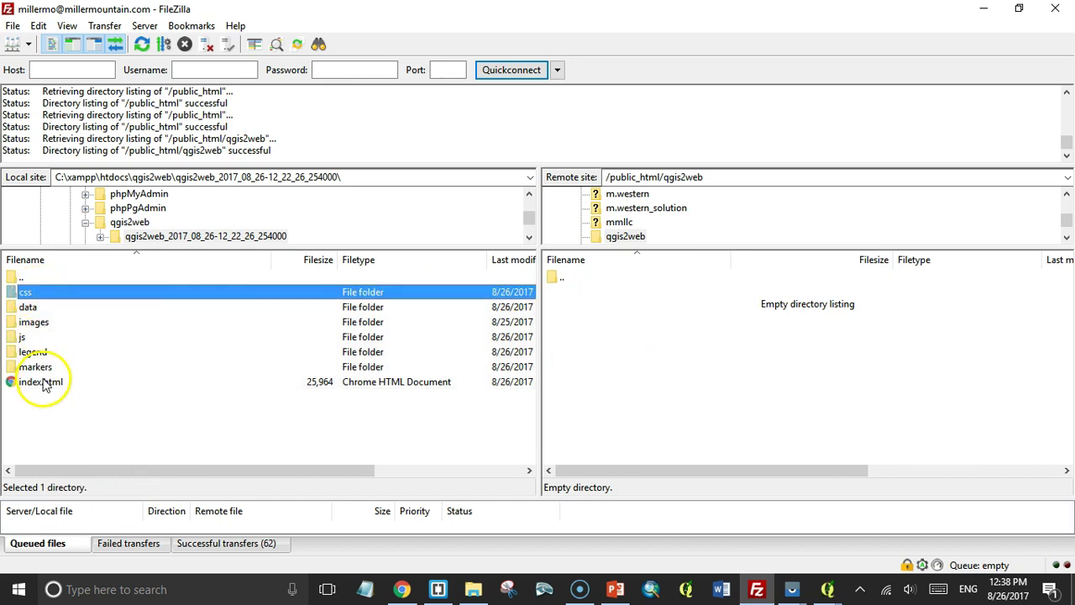
pyautogui.keyDown('shift'); pyautogui.click(44, 382); pyautogui.keyUp('shift')
pyautogui.rightClick(46, 292)
pyautogui.click(71, 304)
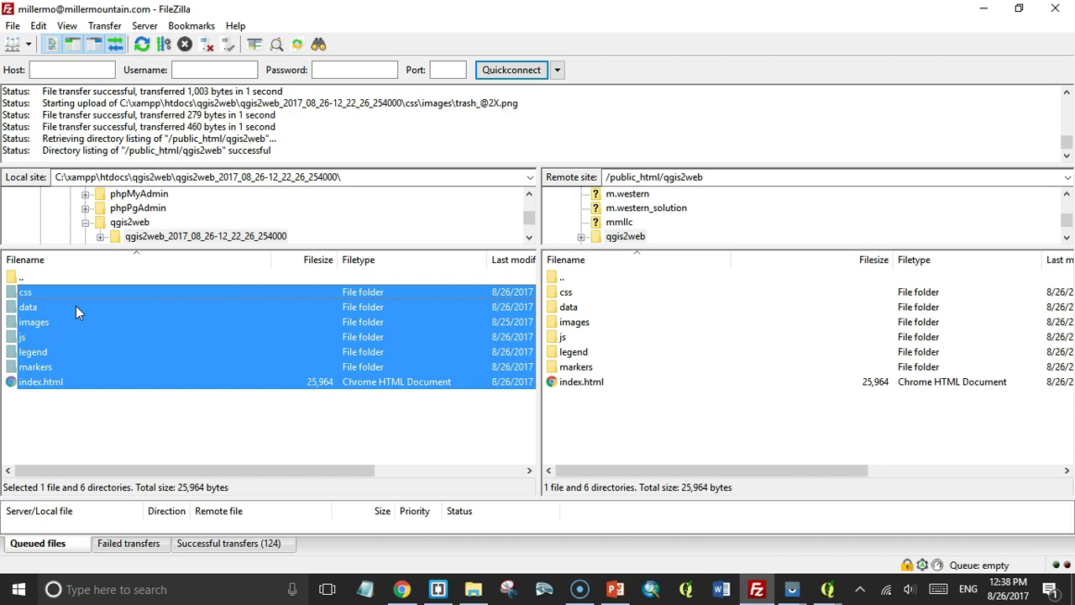
# - Reload millermountain.com/qgis2web so the live DJ Basin map loads instead of Not Found
pyautogui.click(400, 588)
pyautogui.click(157, 57)
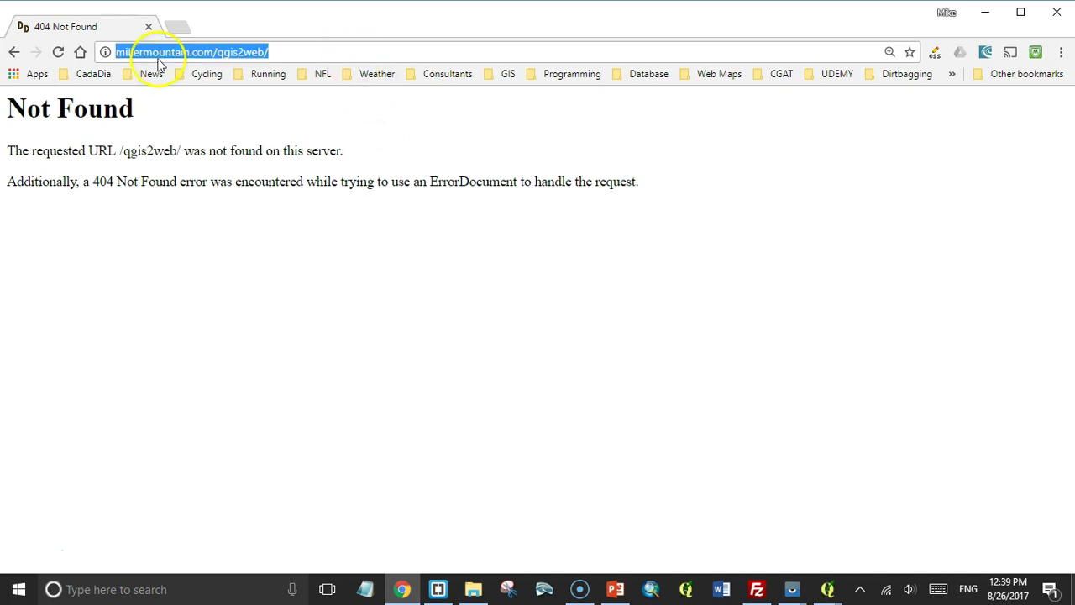
pyautogui.click(286, 51)
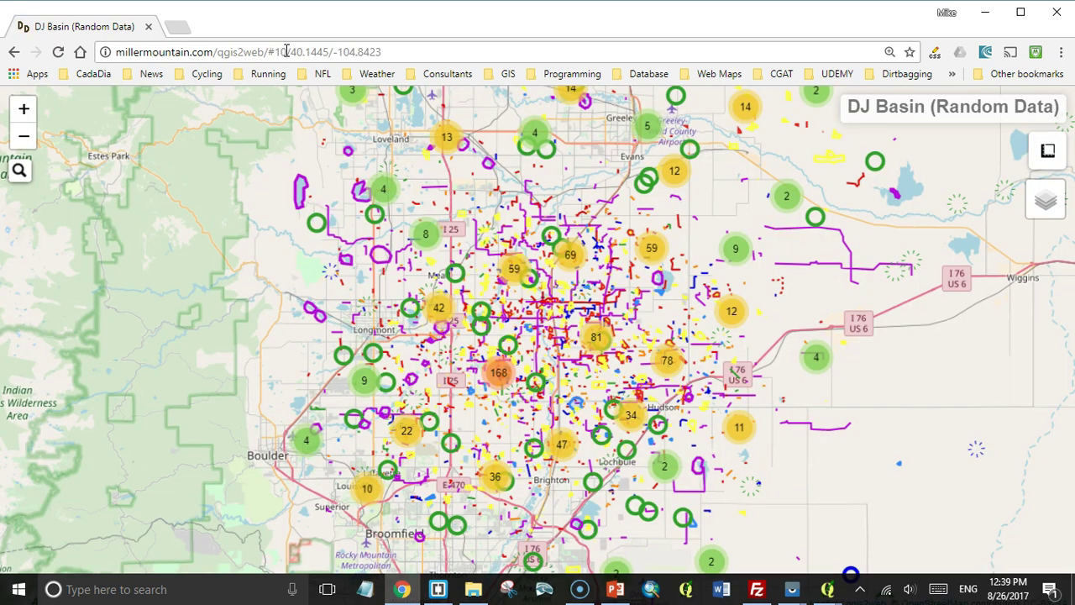
pyautogui.scroll(-1, 476, 371)
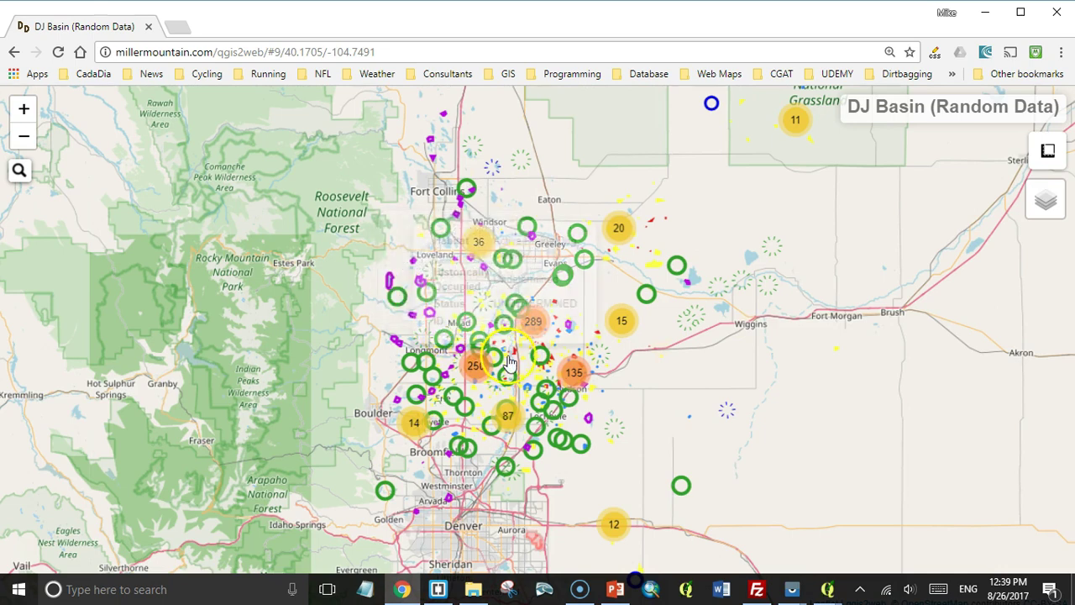
pyautogui.scroll(1, 513, 355)
pyautogui.scroll(2, 507, 353)
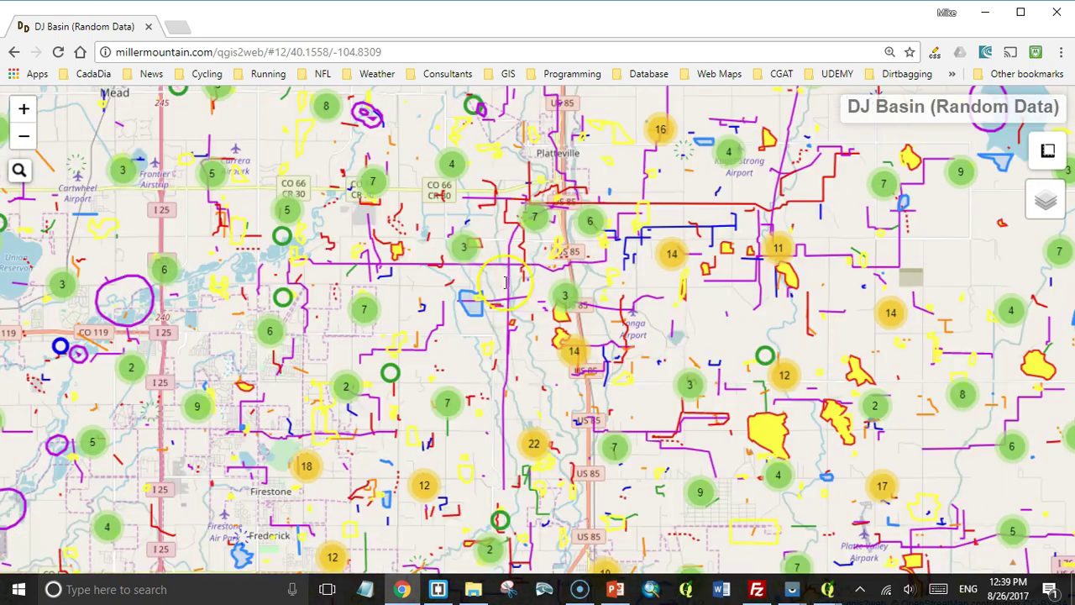
# - Test the live map: search for 610 and toggle the Linear Projects layer off and on
pyautogui.moveTo(46, 154); pyautogui.dragTo(61, 188)
pyautogui.click(18, 170)
pyautogui.write('610')
pyautogui.press('Return')
pyautogui.moveTo(1032, 204)
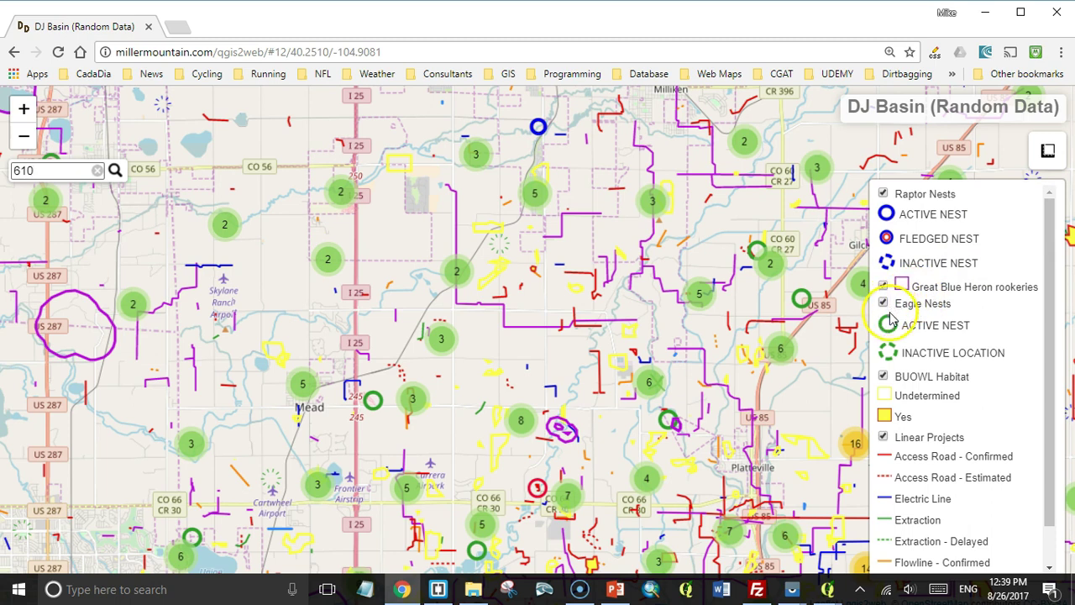
pyautogui.click(883, 438)
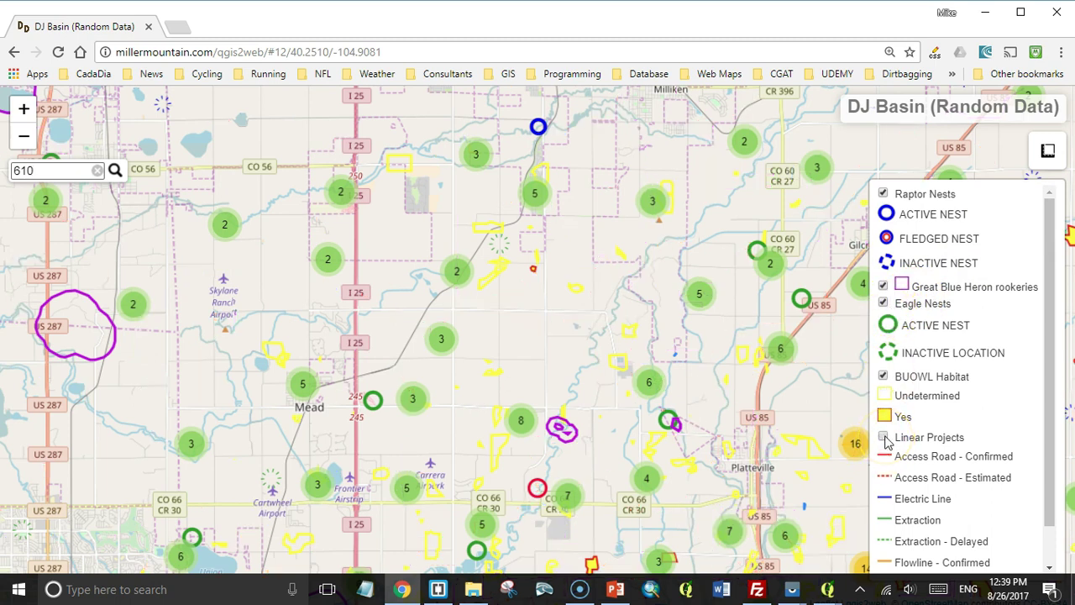
pyautogui.click(884, 437)
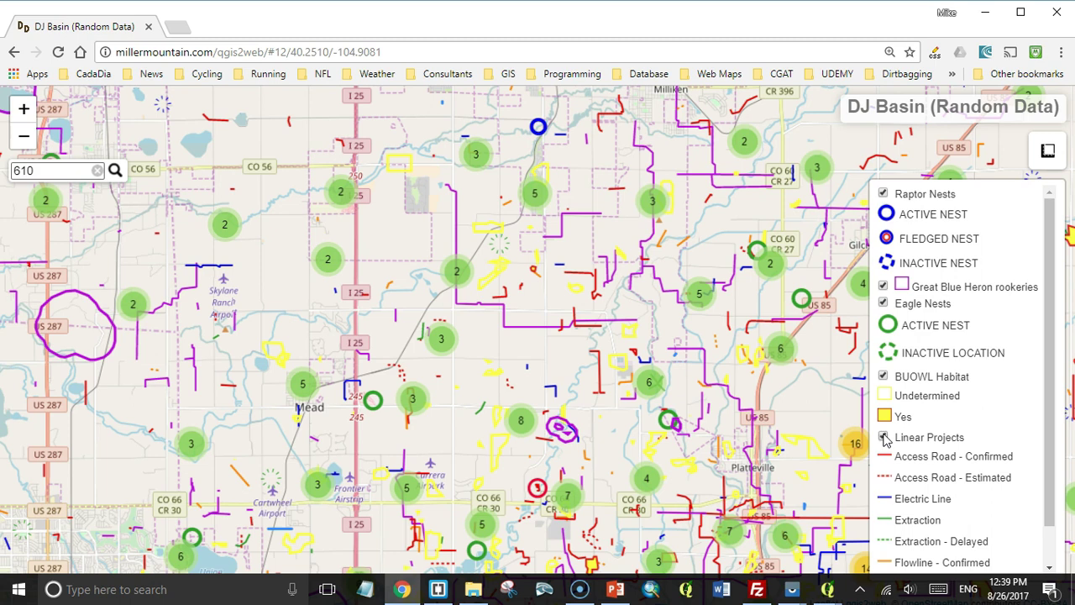
# - Bring up the Vysor phone window, unlock the phone and launch Chrome
pyautogui.click(794, 590)
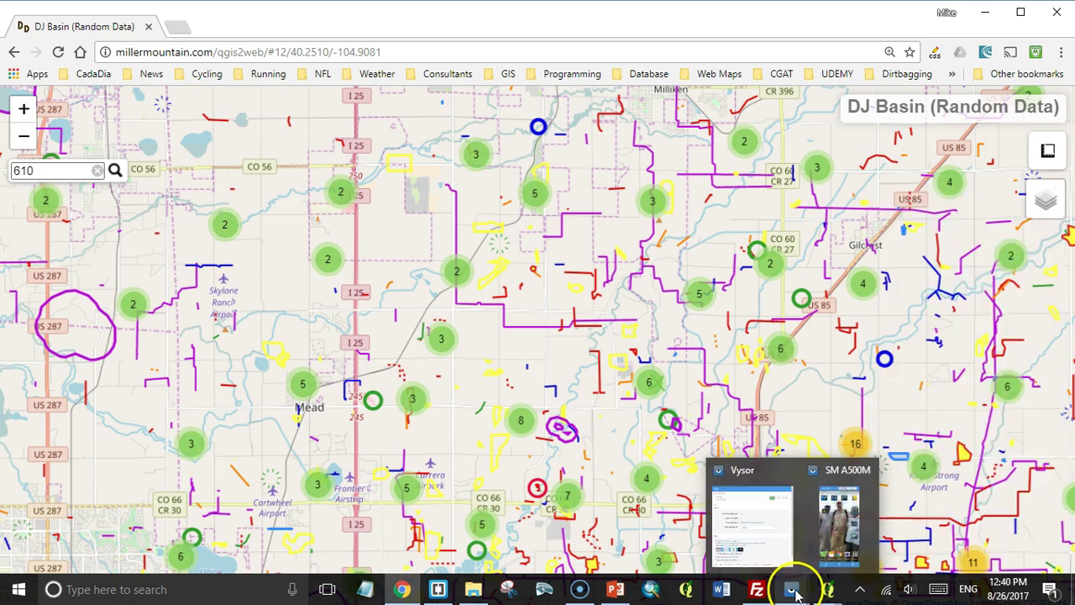
pyautogui.click(827, 538)
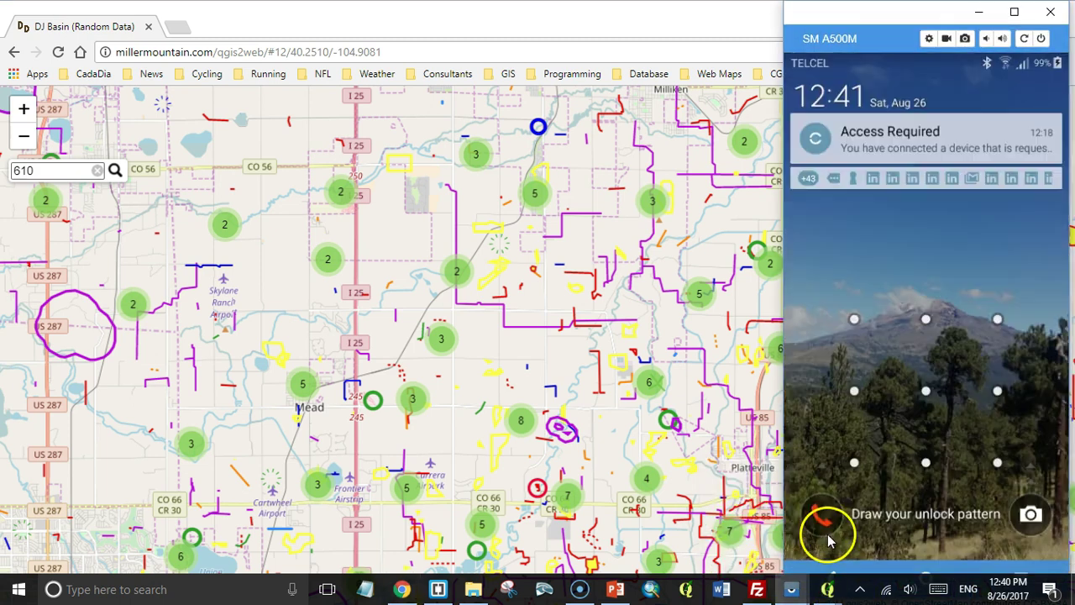
pyautogui.moveTo(827, 538); pyautogui.dragTo(898, 252)
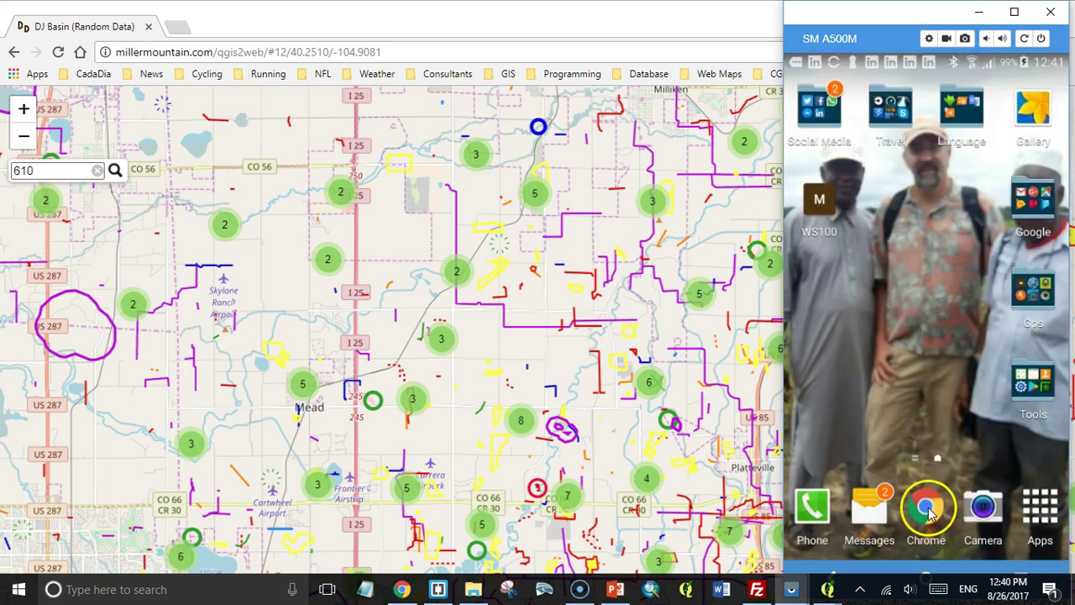
pyautogui.click(927, 509)
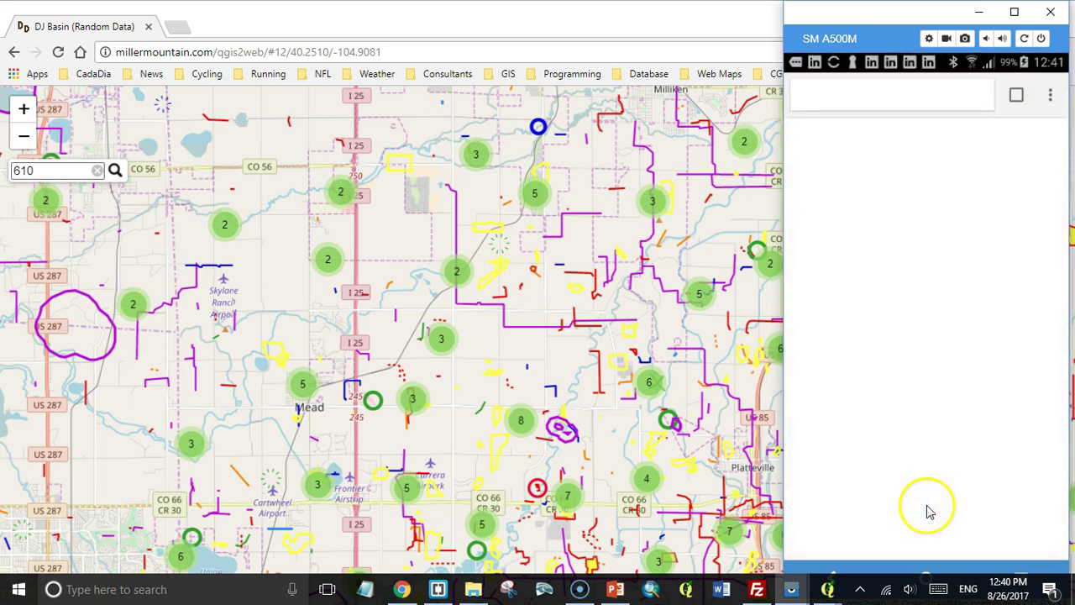
# - Load millermountain.com/qgis2web in the phone's Chrome address bar
pyautogui.click(882, 94)
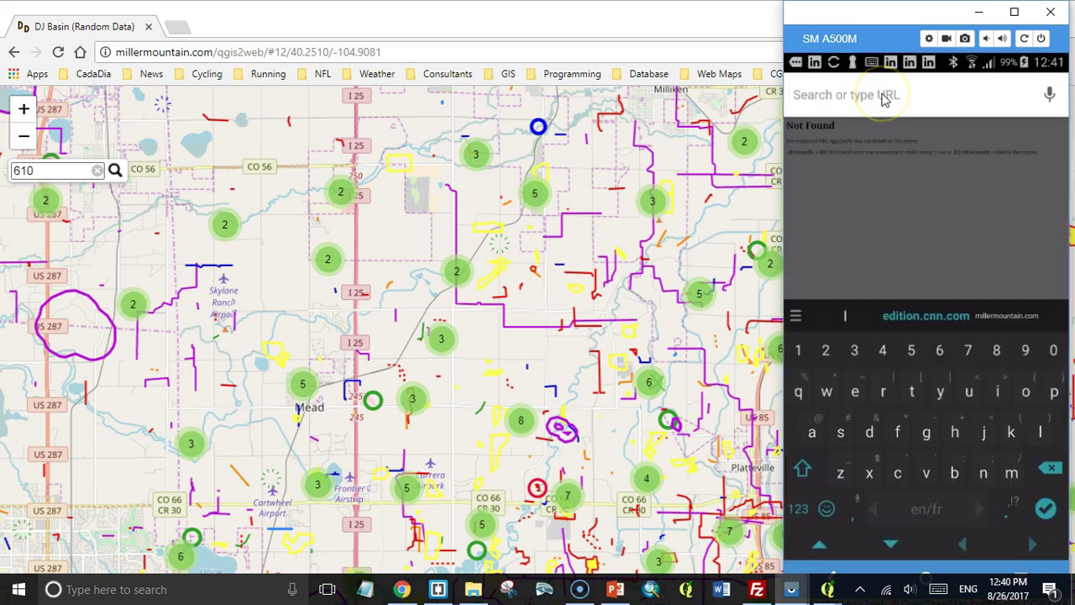
pyautogui.write('miller')
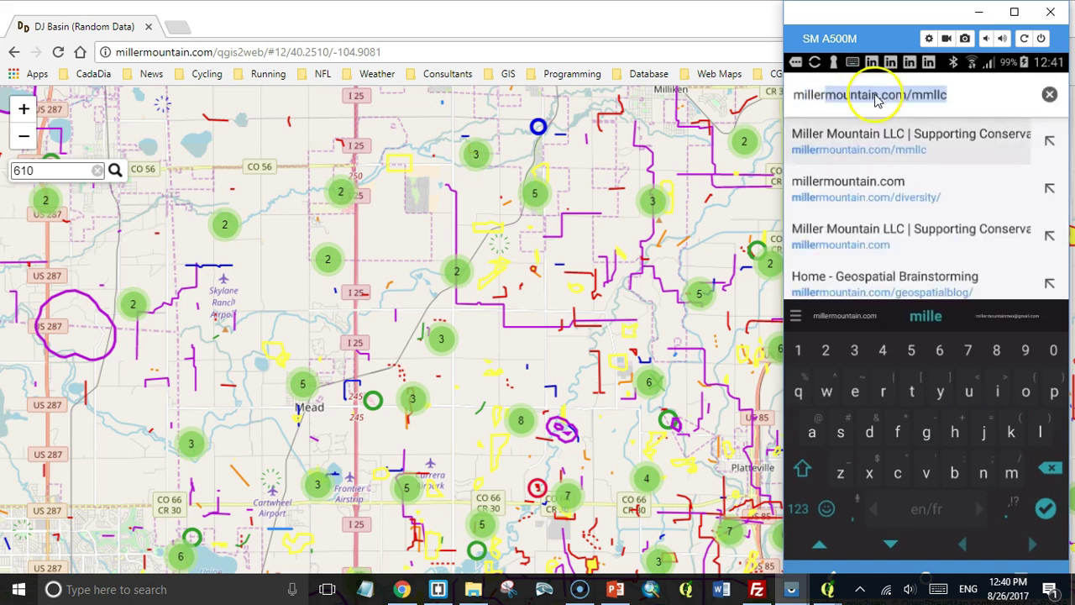
pyautogui.write('mountain.com/qgi')
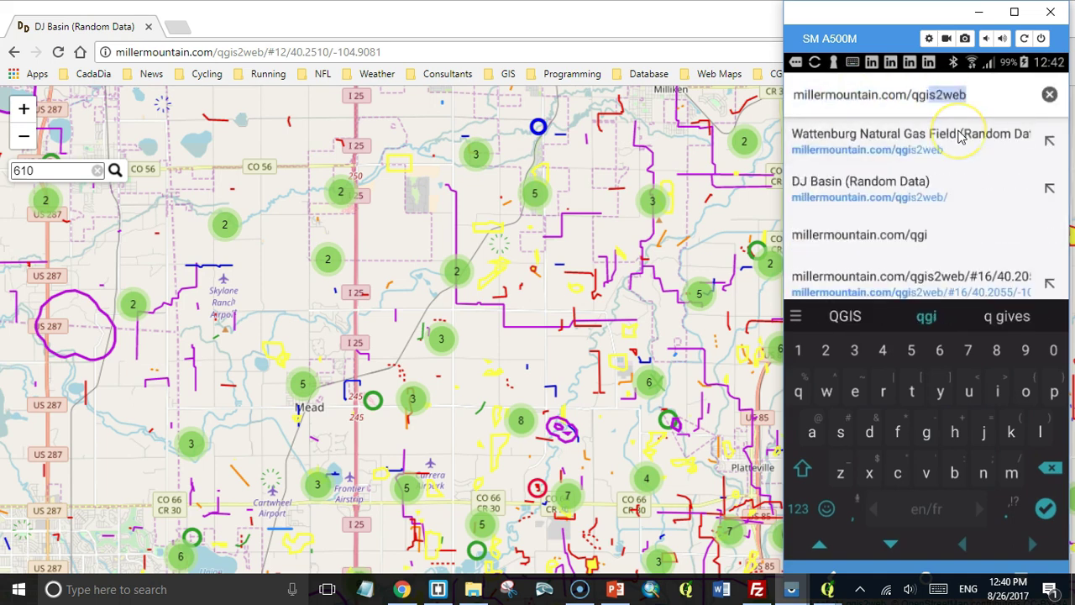
pyautogui.write('s2web')
pyautogui.press('Return')
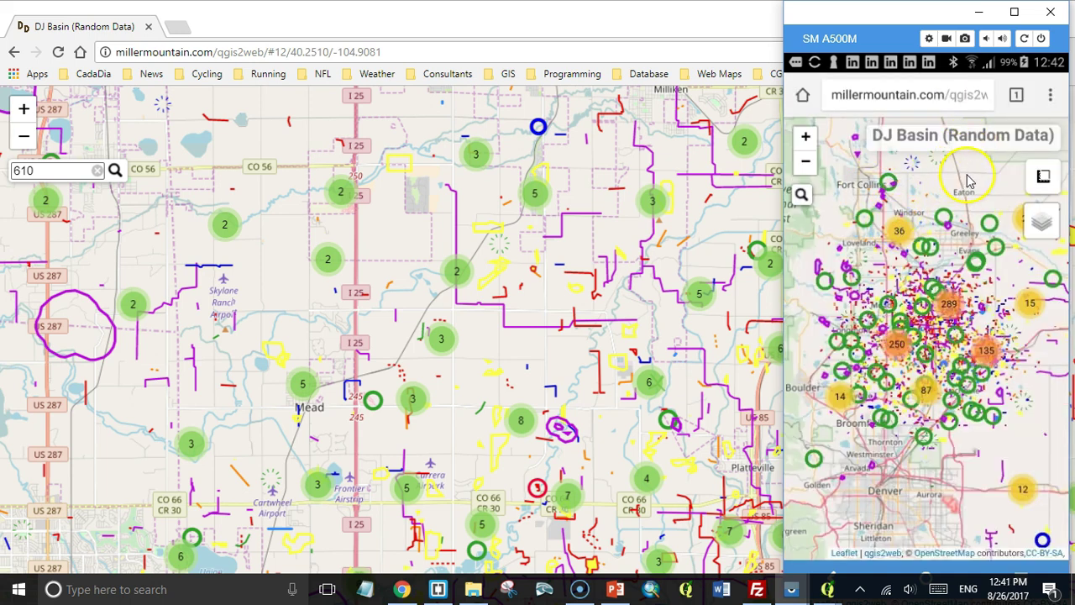
# - Use Chrome's Add to Home screen, trimming the shortcut name to 'DJ Basin' before adding
pyautogui.click(1049, 96)
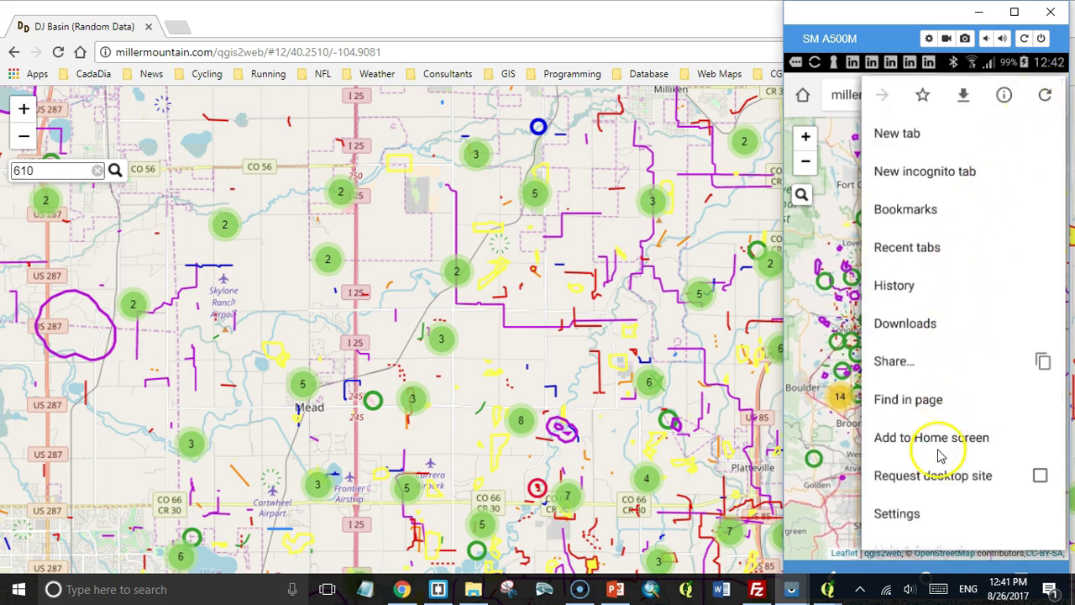
pyautogui.click(937, 440)
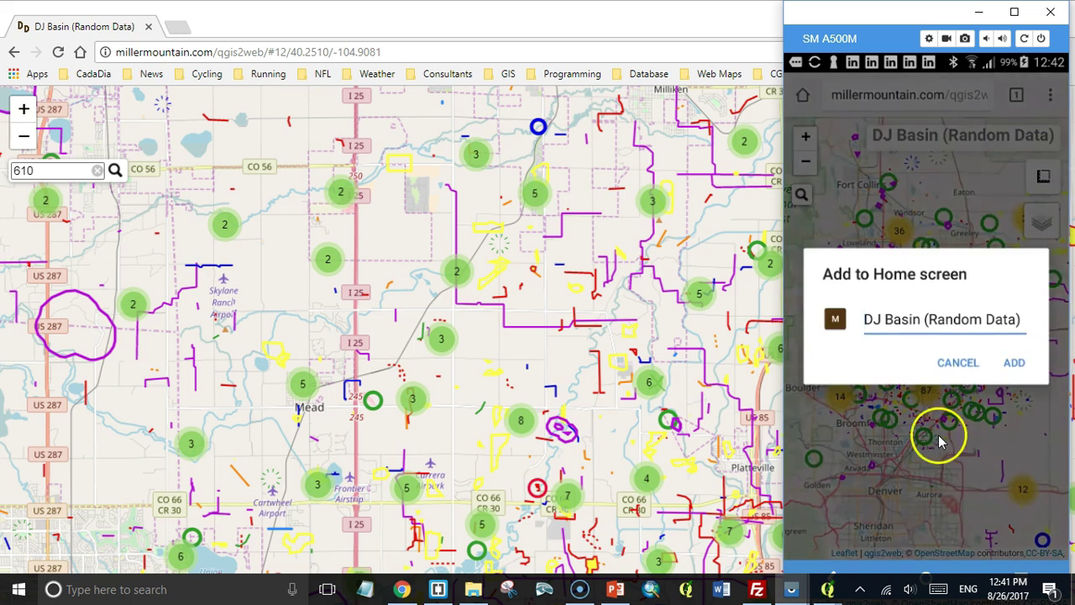
pyautogui.doubleClick(903, 314)
pyautogui.click(1022, 197)
pyautogui.press('BackSpace')
pyautogui.press('BackSpace')
pyautogui.press('BackSpace')
pyautogui.press('BackSpace')
pyautogui.press('BackSpace')
pyautogui.press('BackSpace')
pyautogui.press('BackSpace')
pyautogui.press('BackSpace')
pyautogui.press('BackSpace')
pyautogui.press('BackSpace')
pyautogui.press('BackSpace')
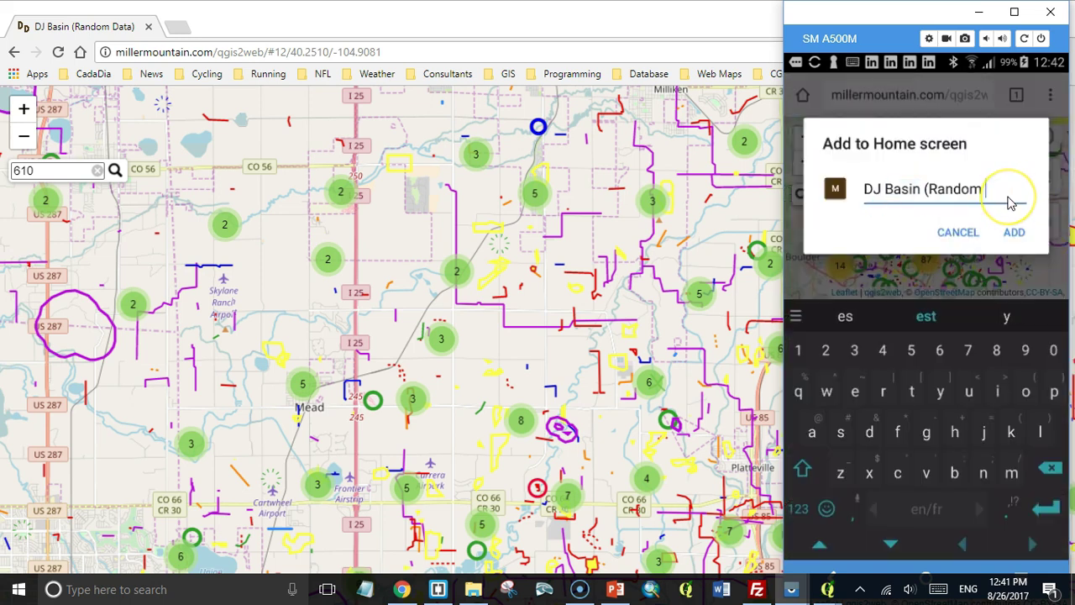
pyautogui.press('BackSpace')
pyautogui.press('BackSpace')
pyautogui.press('BackSpace')
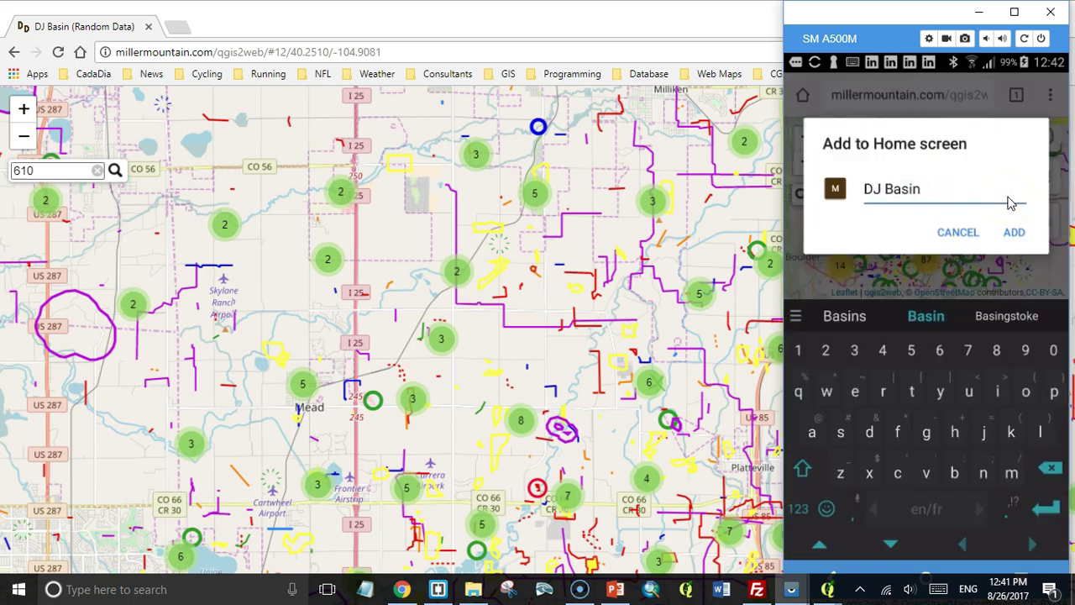
pyautogui.click(1014, 232)
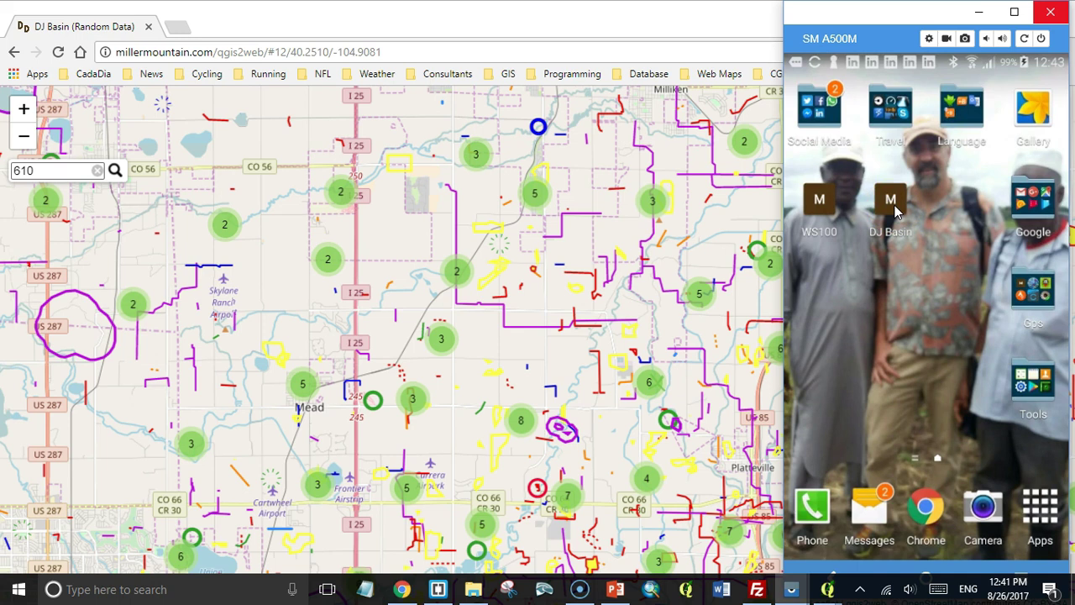
# - Launch the DJ Basin home-screen shortcut and double-tap to zoom the map around Greeley
pyautogui.click(892, 204)
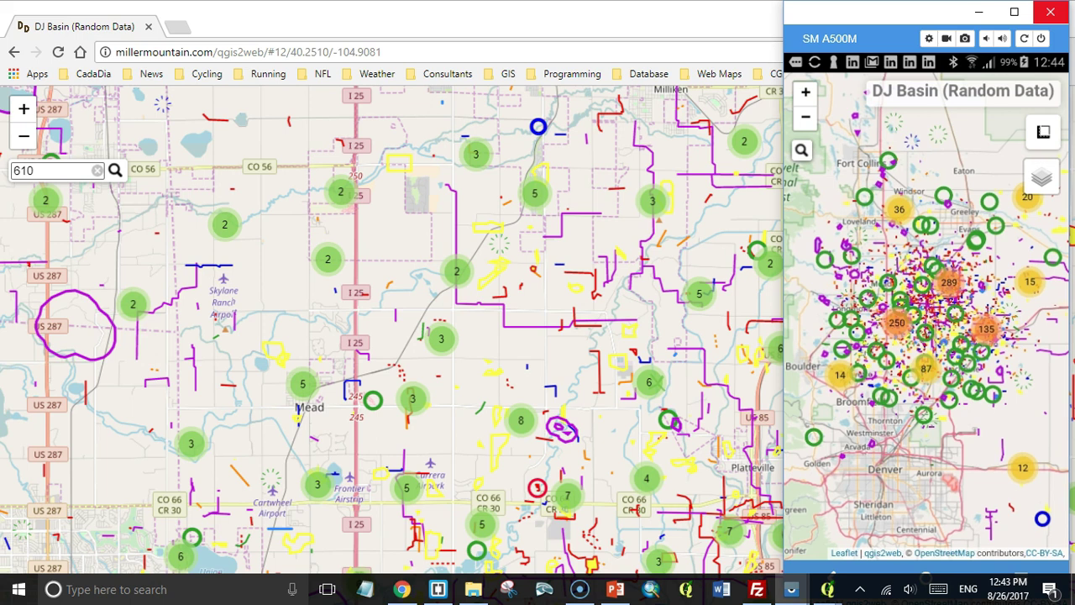
pyautogui.doubleClick(948, 282)
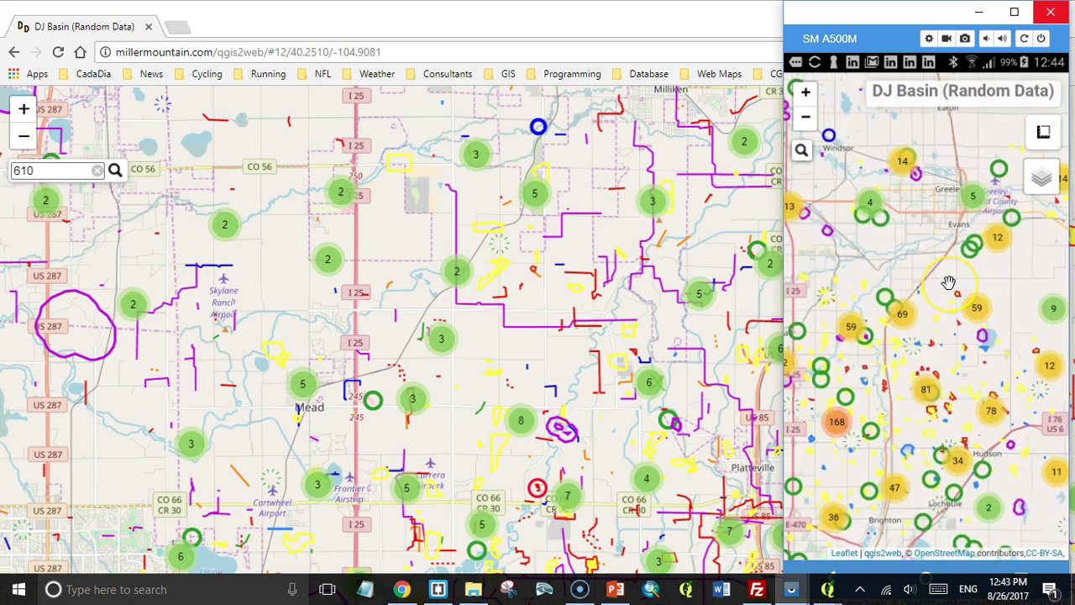